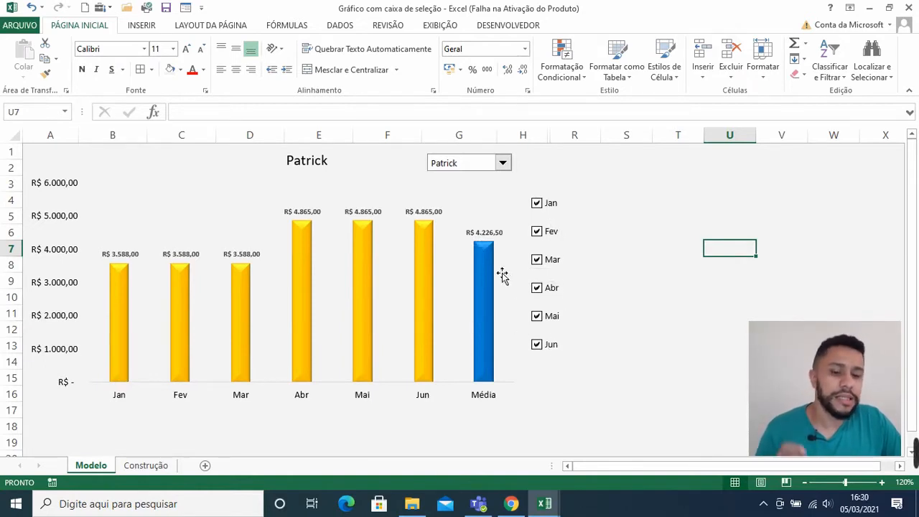
Step: Clear all six month checkboxes, Jan through Jun, beside the chart on the Modelo sheet
left_click(545, 205)
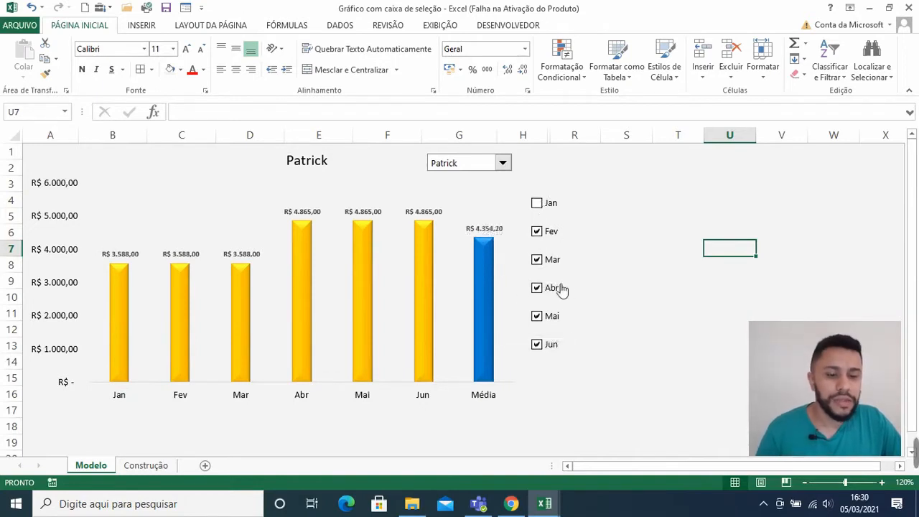
left_click(538, 290)
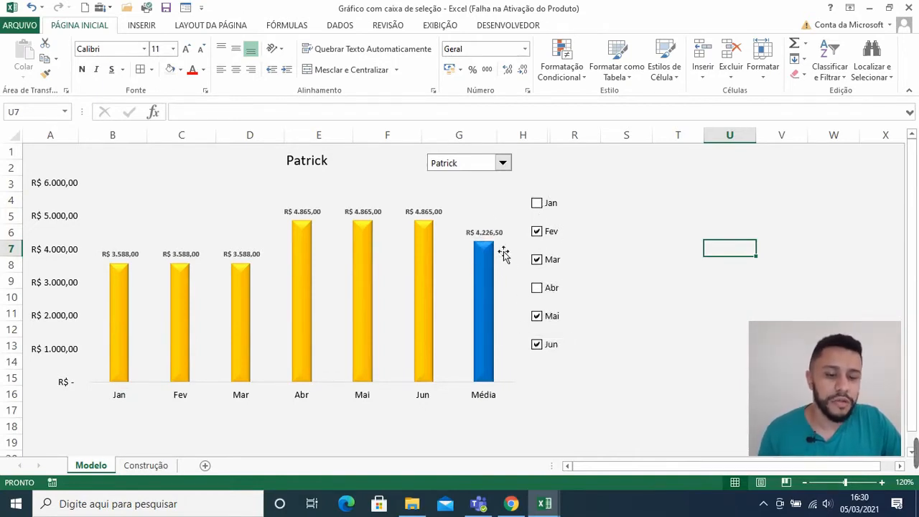
left_click(544, 349)
left_click(542, 236)
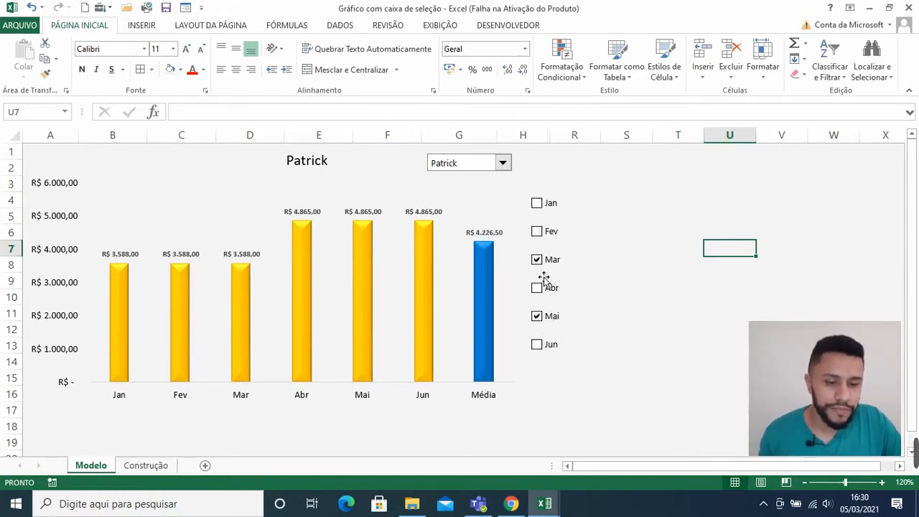
left_click(544, 261)
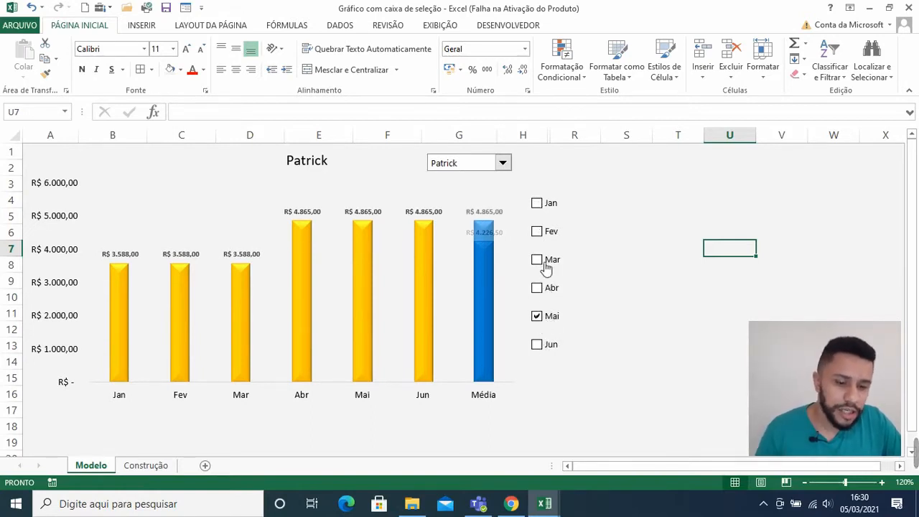
left_click(540, 320)
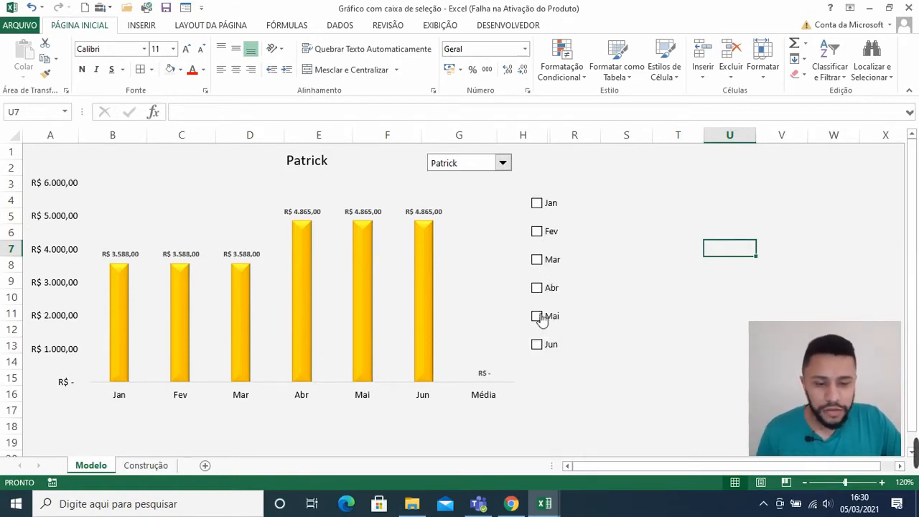
Step: Tick the Jan, Abr and Jun checkboxes so only those months count towards the chart's average
left_click(540, 207)
left_click(540, 290)
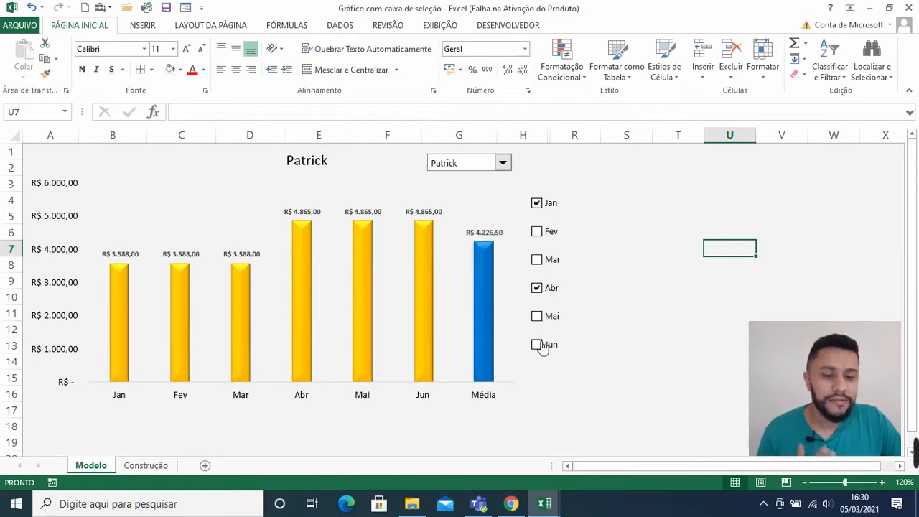
left_click(539, 346)
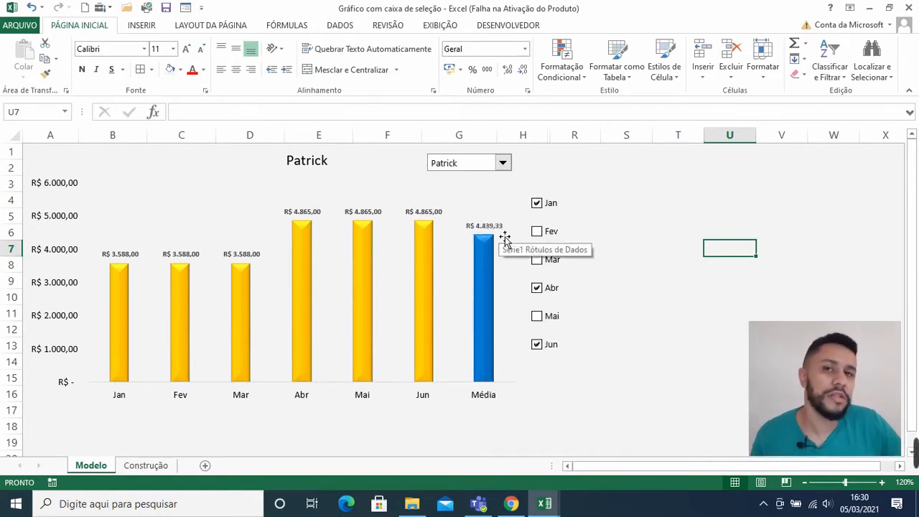
Step: On the Construção sheet, copy the header row and first seller row (A1:G2) to cell I1
left_click(150, 465)
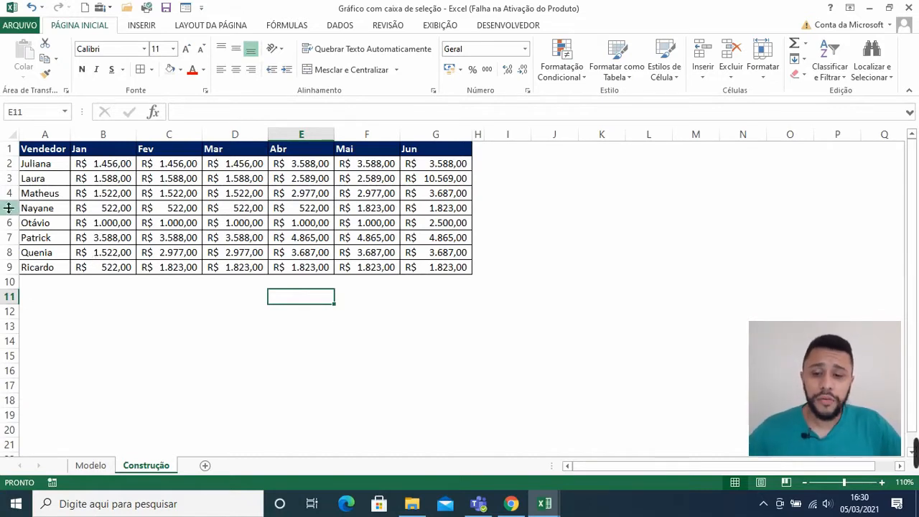
left_click_drag(36, 148, 430, 166)
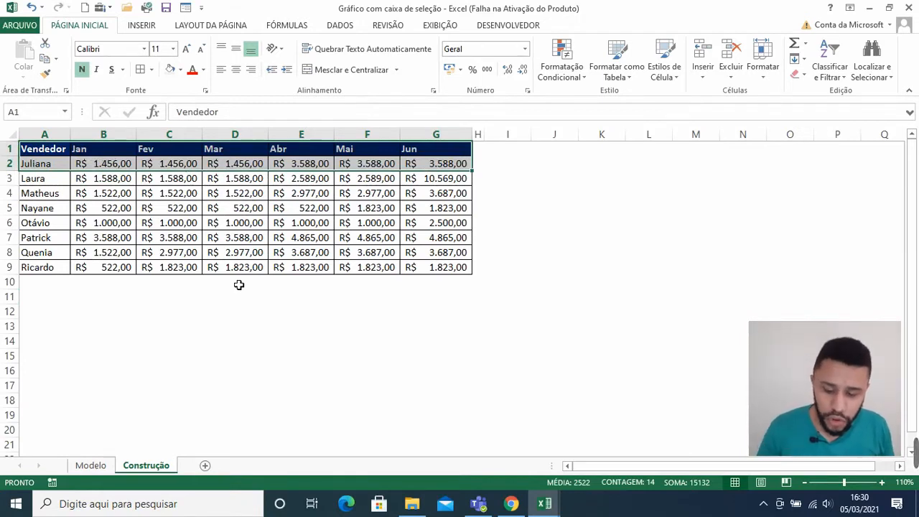
key("ctrl+c")
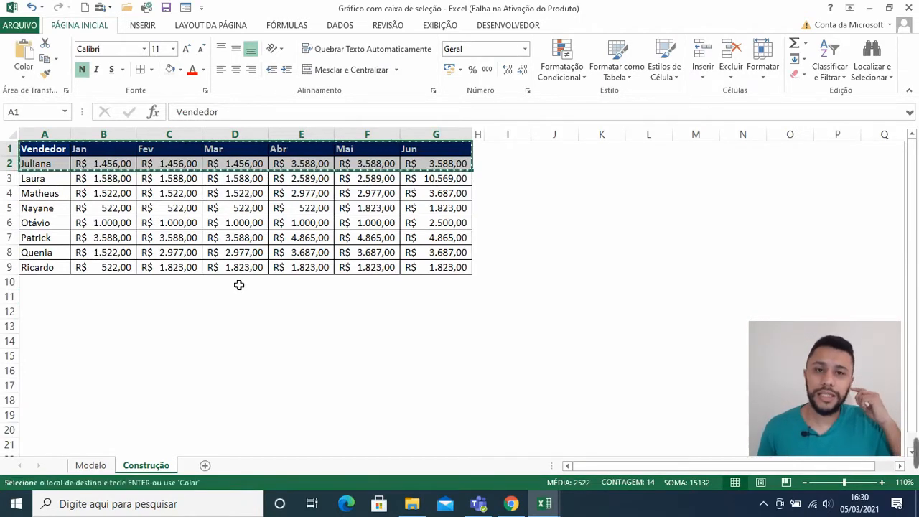
left_click(522, 149)
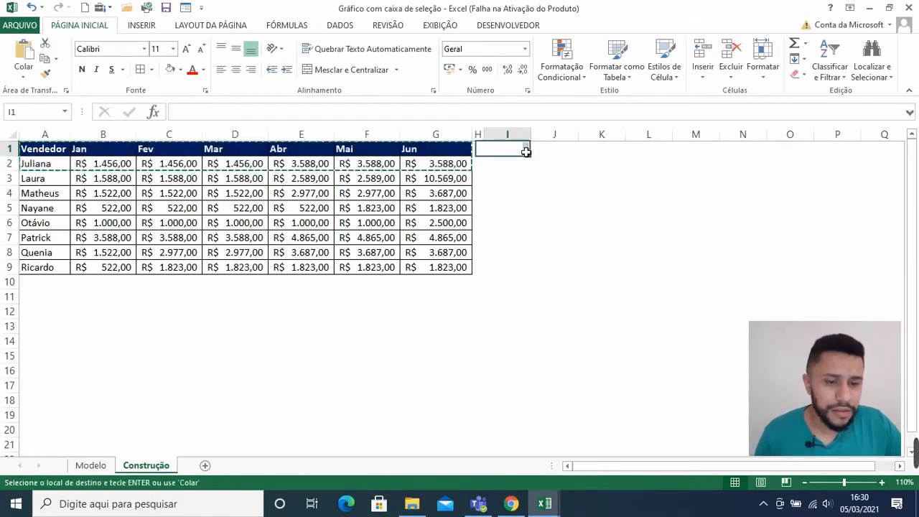
key("ctrl+v")
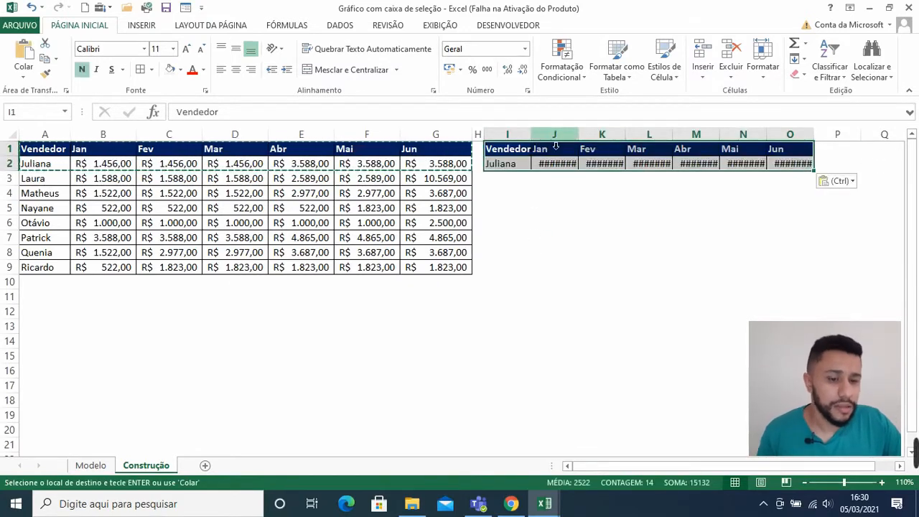
Step: Autofit the widths of columns I through O to the copied table's contents
left_click_drag(507, 134, 799, 138)
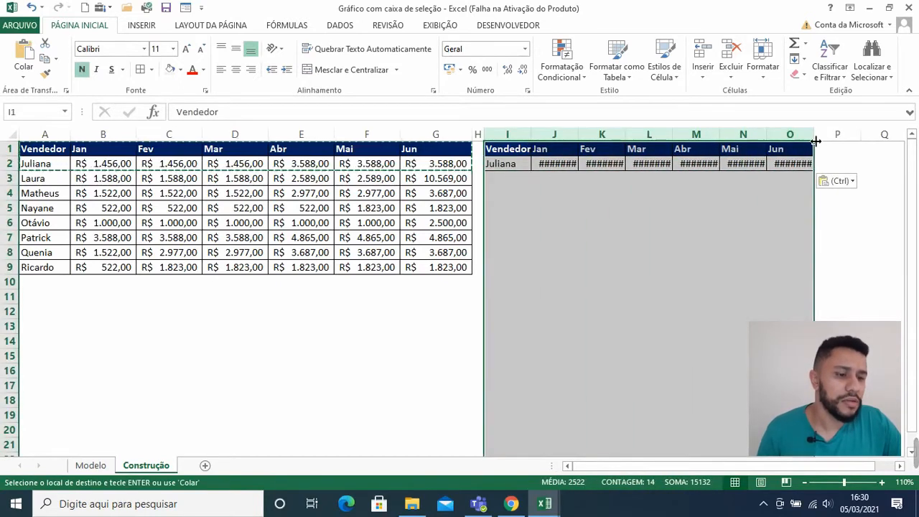
double_click(814, 135)
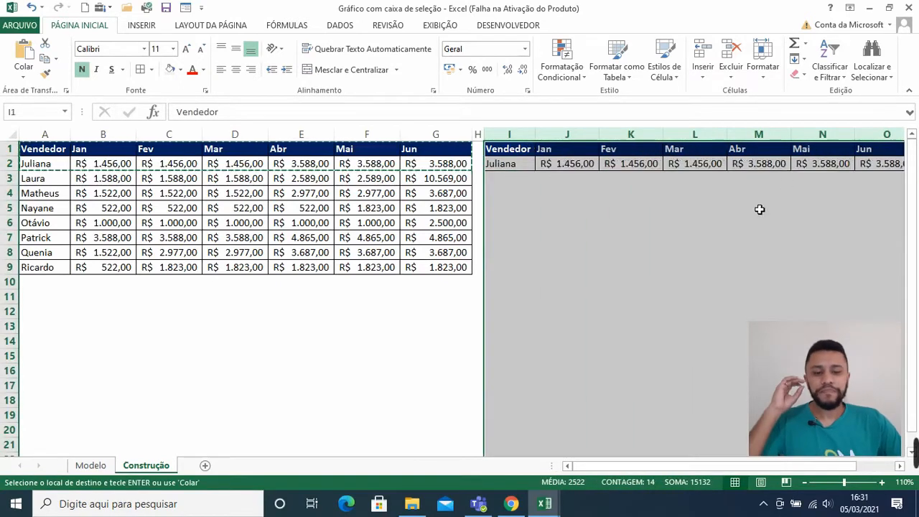
left_click(516, 150)
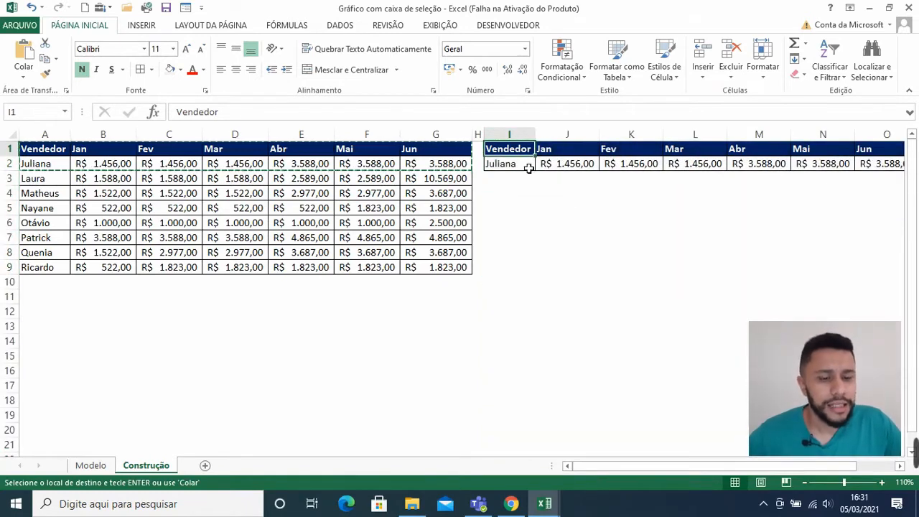
Step: Add the header Média in cell P1, directly after the copied table's Jun column
left_click(897, 467)
left_click(897, 467)
left_click(898, 467)
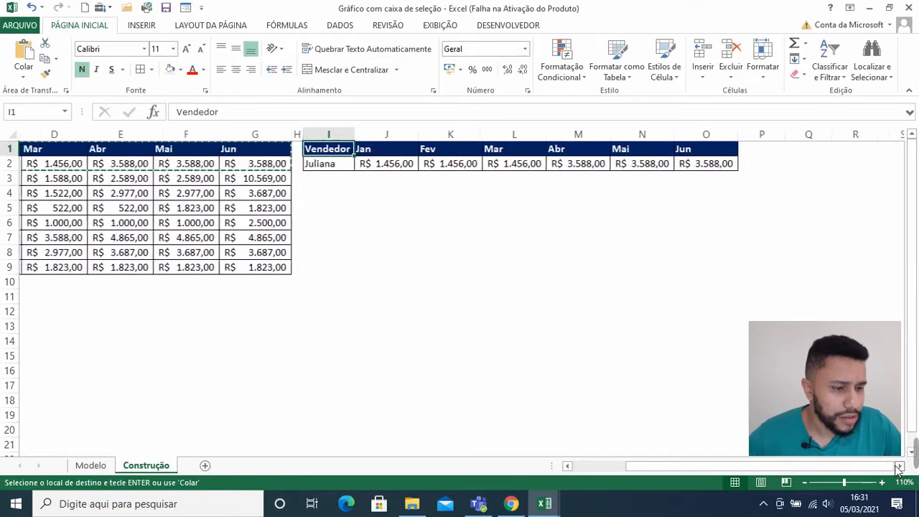
left_click(761, 151)
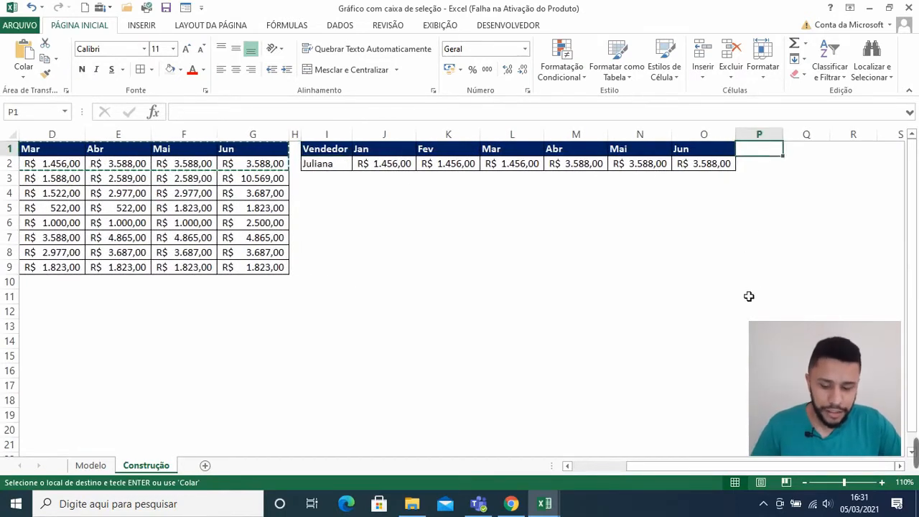
type("Média")
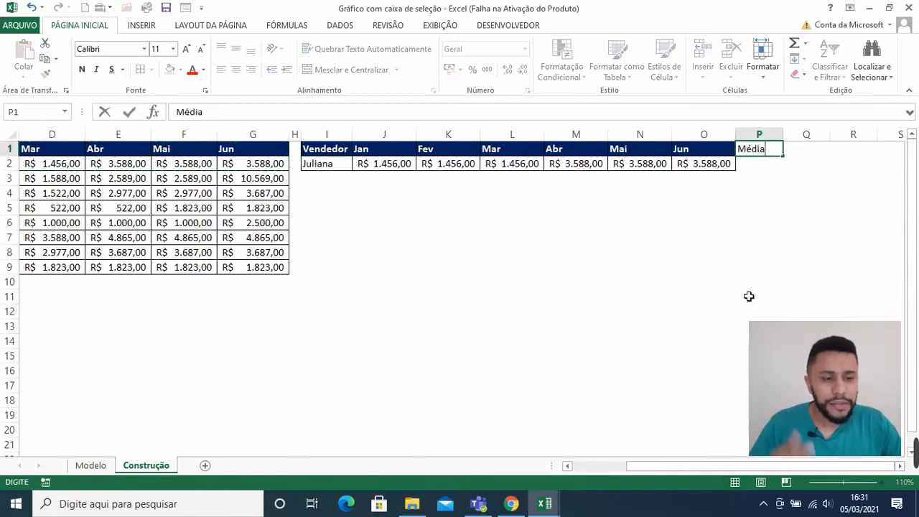
key("Return")
Step: Check the average column in the Modelo chart, and add the header Índice in Q1 of the Construção sheet
left_click(90, 465)
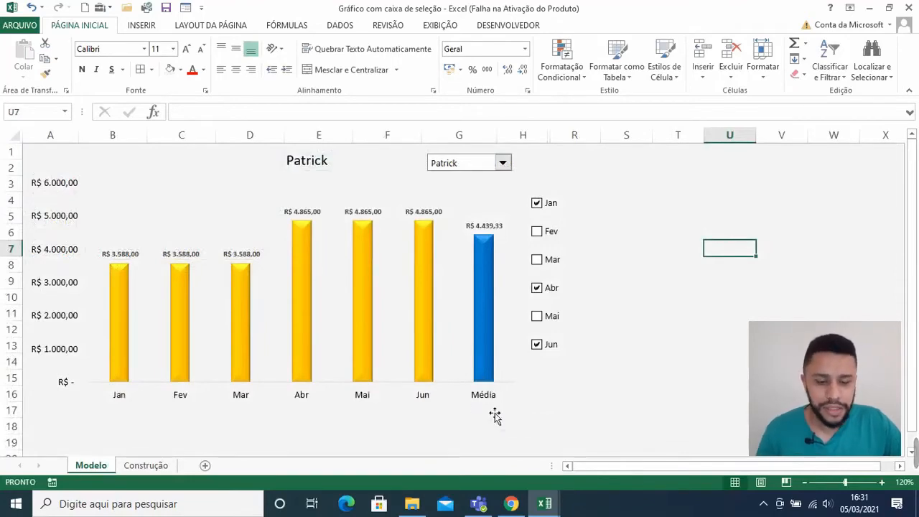
left_click(162, 467)
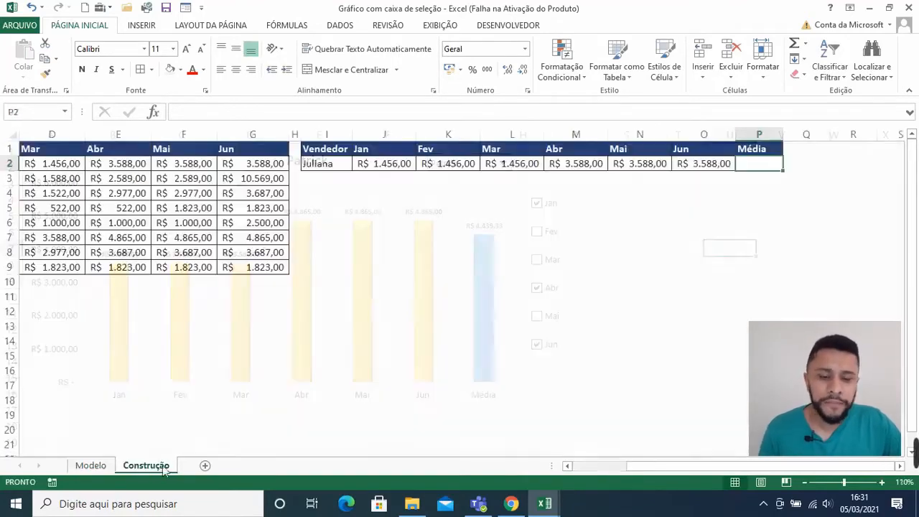
left_click(806, 151)
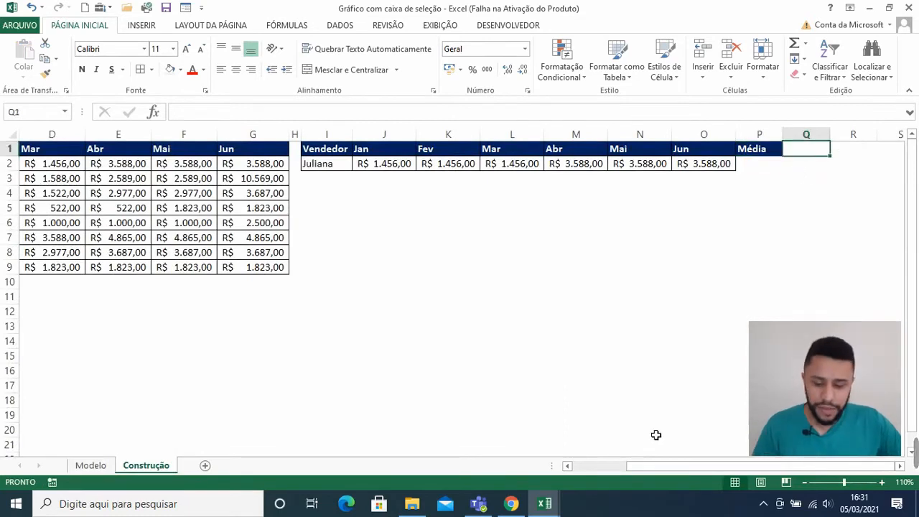
type("Índice")
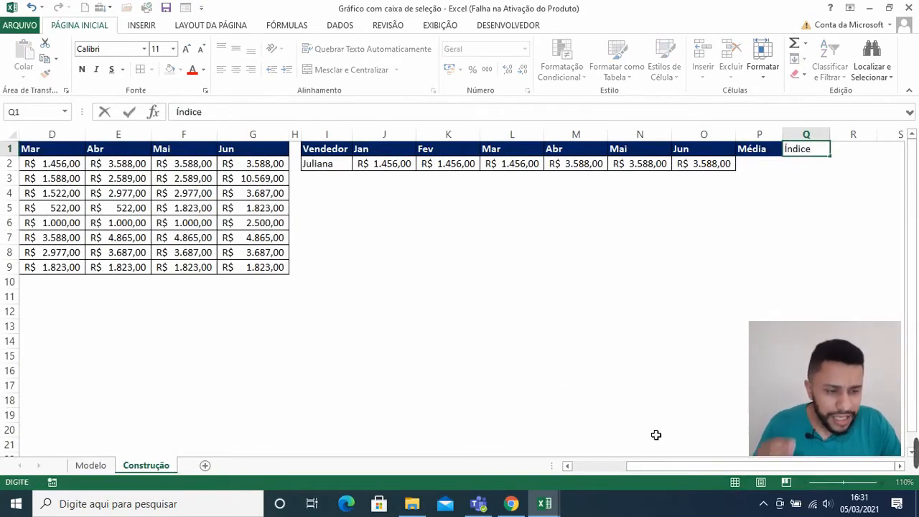
key("Return")
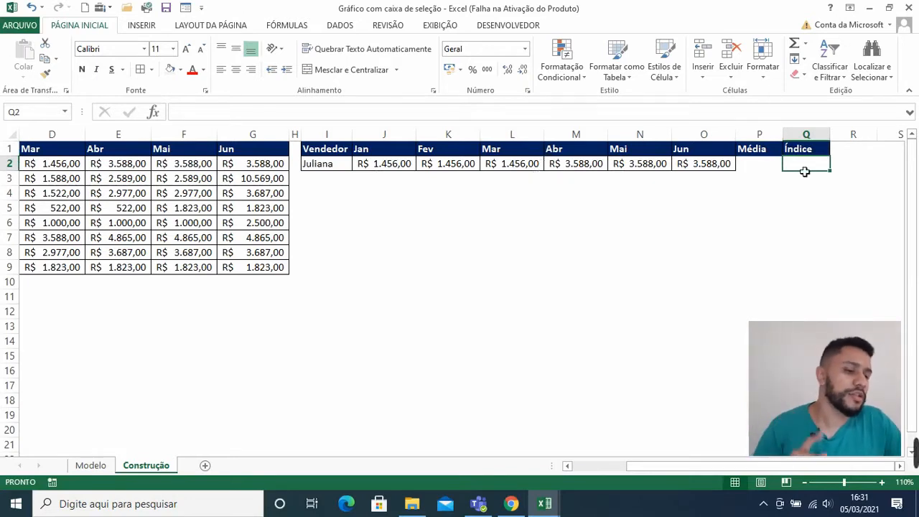
Step: Clear the copied seller name and monthly values in I2:O2, keeping the table's formatting
left_click_drag(803, 166, 738, 164)
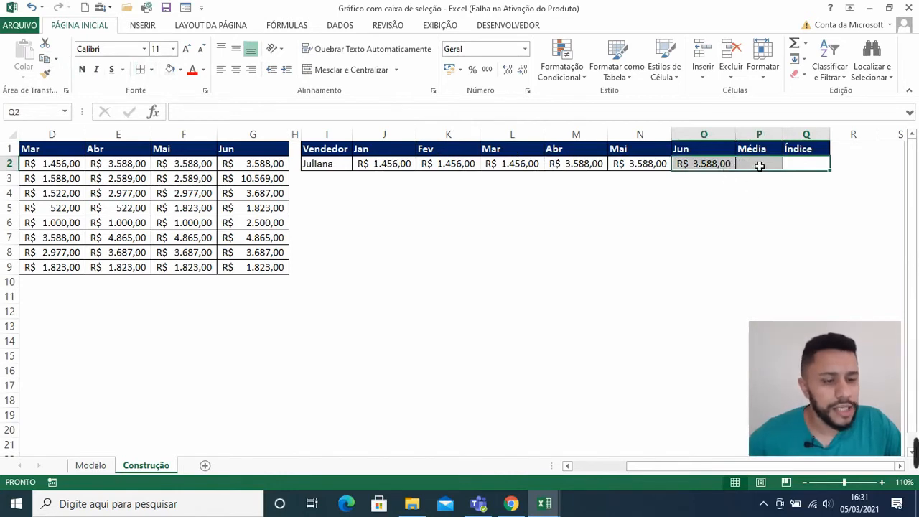
left_click_drag(703, 167, 338, 164)
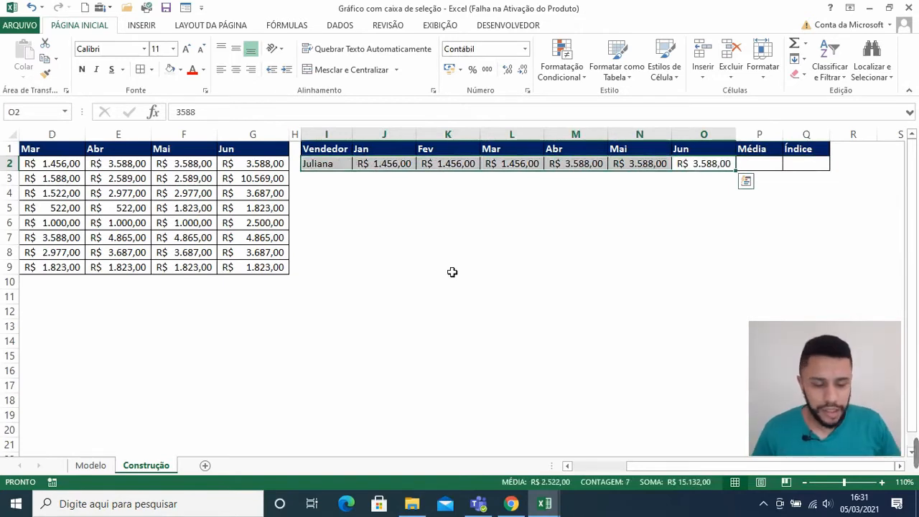
key("Delete")
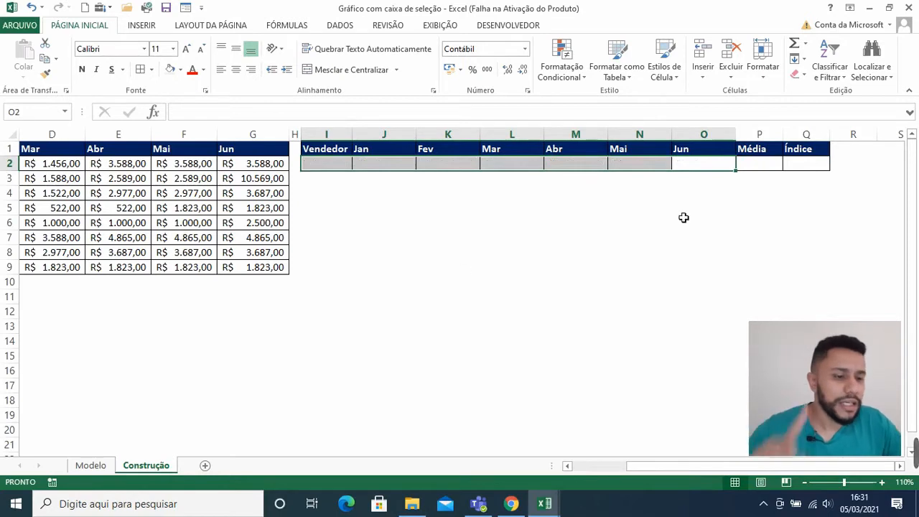
Step: Enter the index number 3 in cell Q2, below the Índice header
left_click(801, 164)
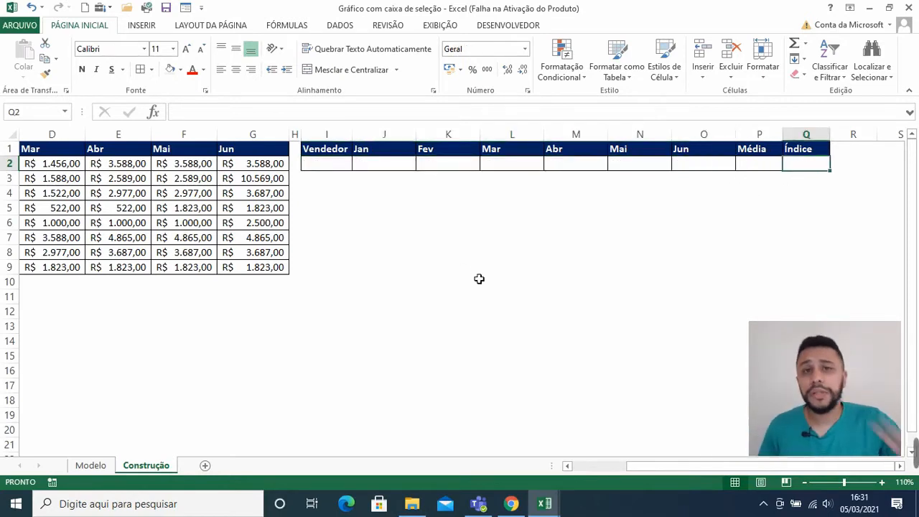
type("3")
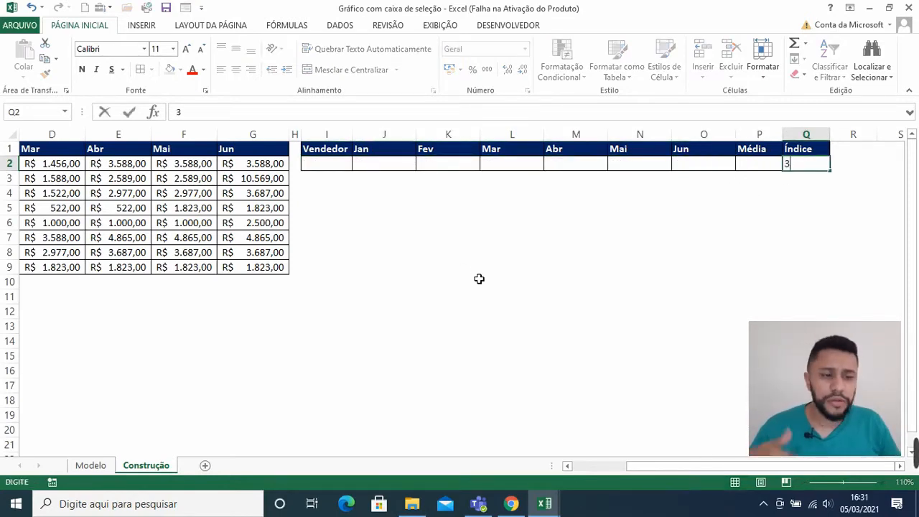
key("Return")
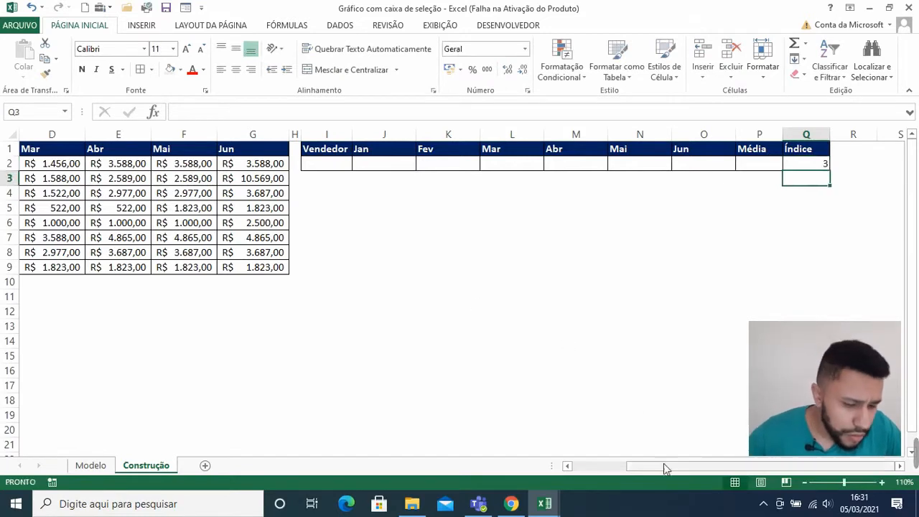
Step: Examine the seller list in A2:A9 against the new table's Vendedor cell I2 and its Índice value
left_click_drag(665, 467, 596, 466)
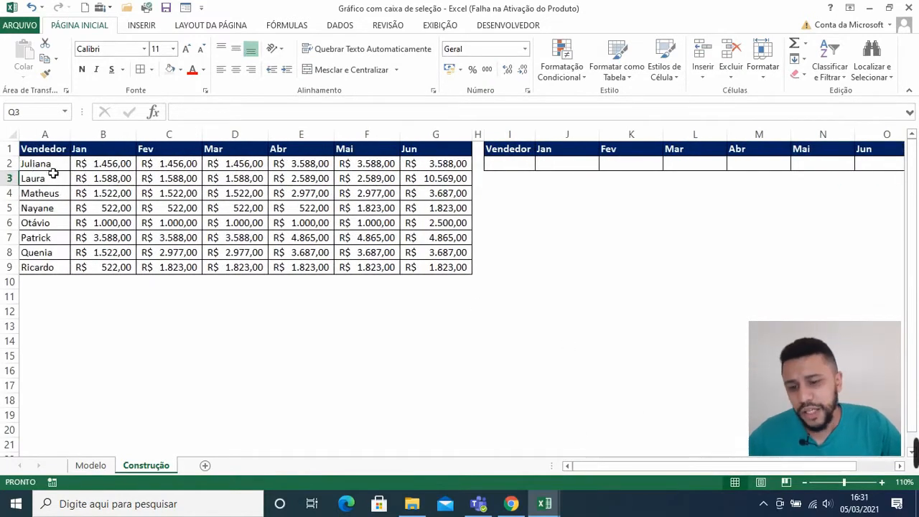
left_click_drag(43, 164, 36, 267)
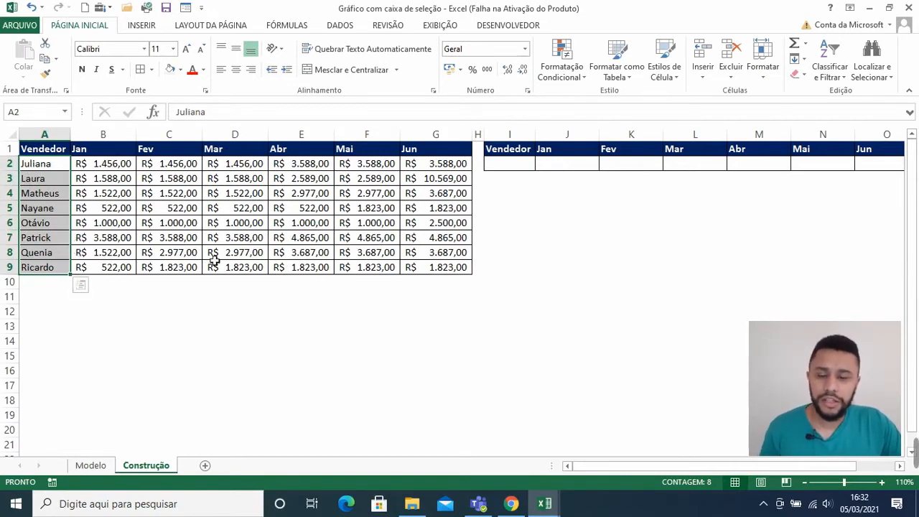
left_click(515, 166)
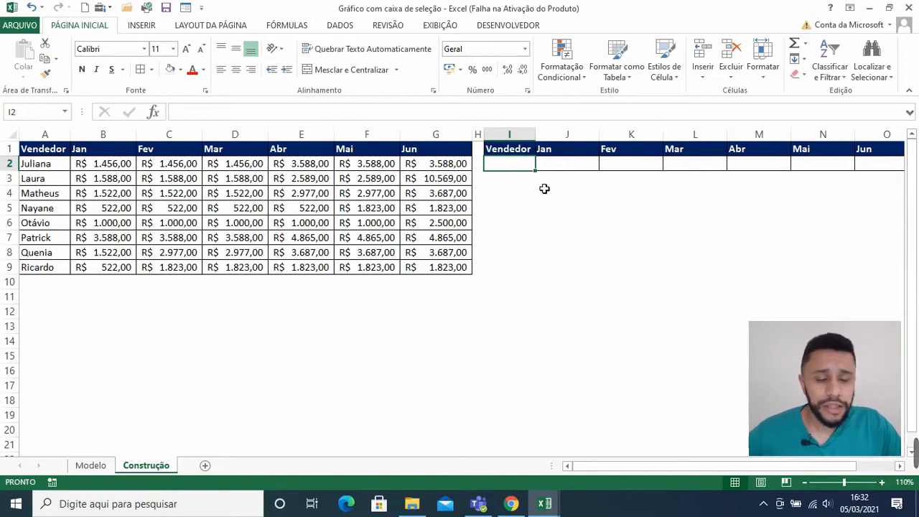
left_click_drag(653, 465, 704, 470)
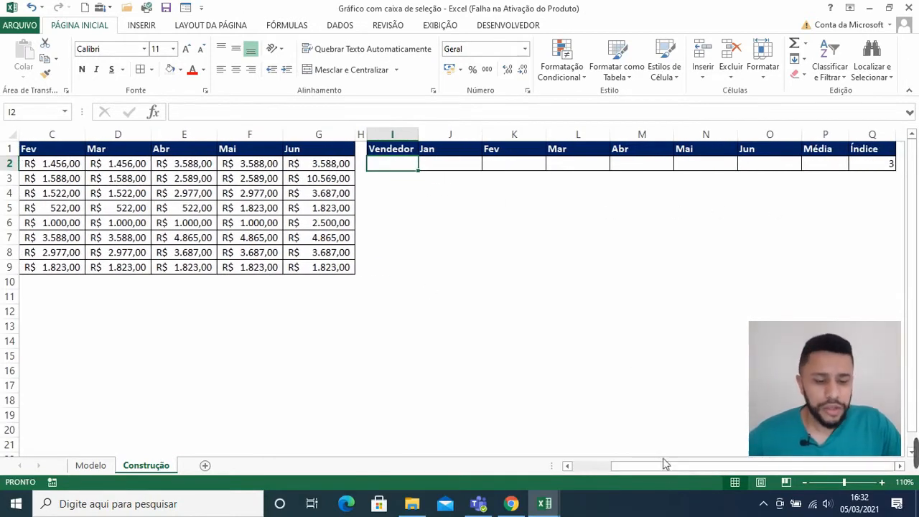
left_click_drag(663, 468, 583, 465)
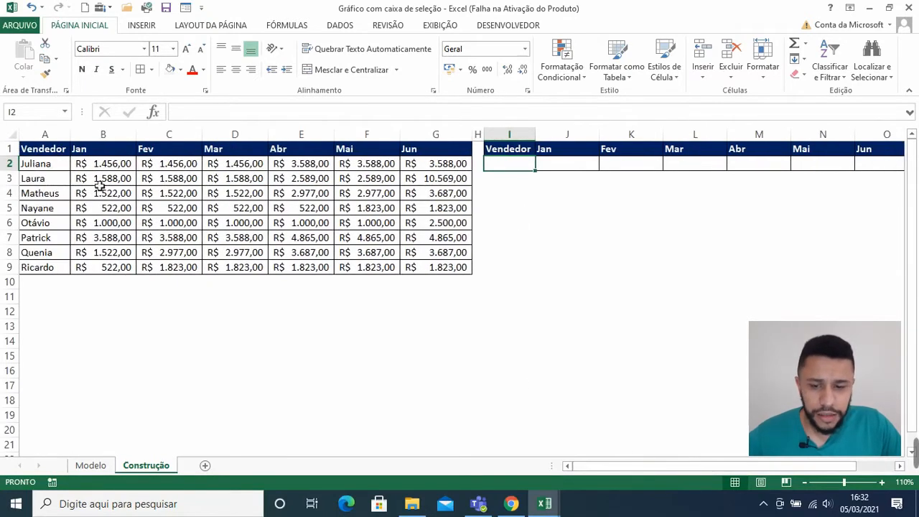
left_click_drag(66, 163, 63, 266)
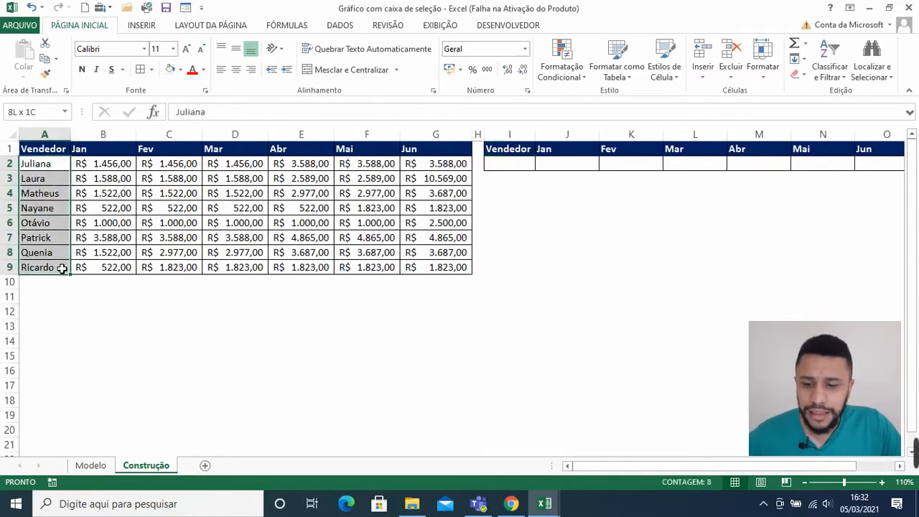
Step: Begin an ÍNDICE formula in cell I2 with the seller data range A2:G9 as its matrix
left_click(517, 166)
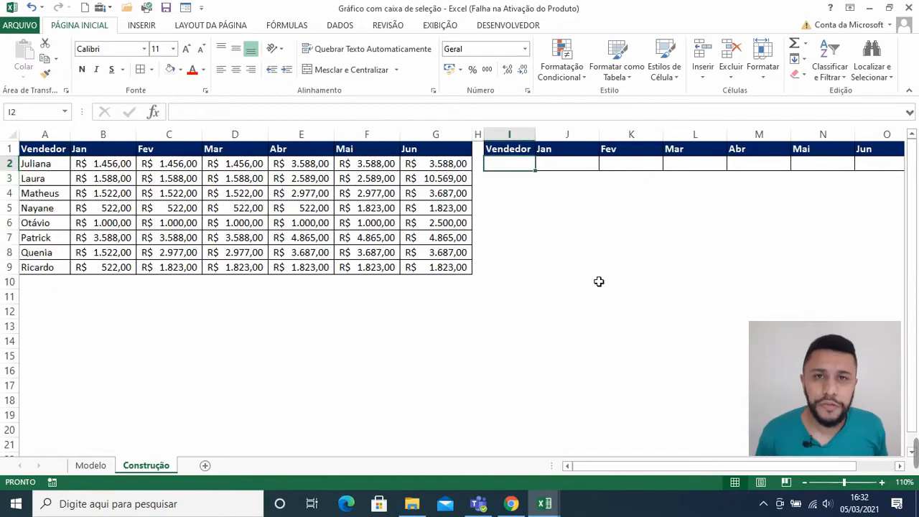
type("=")
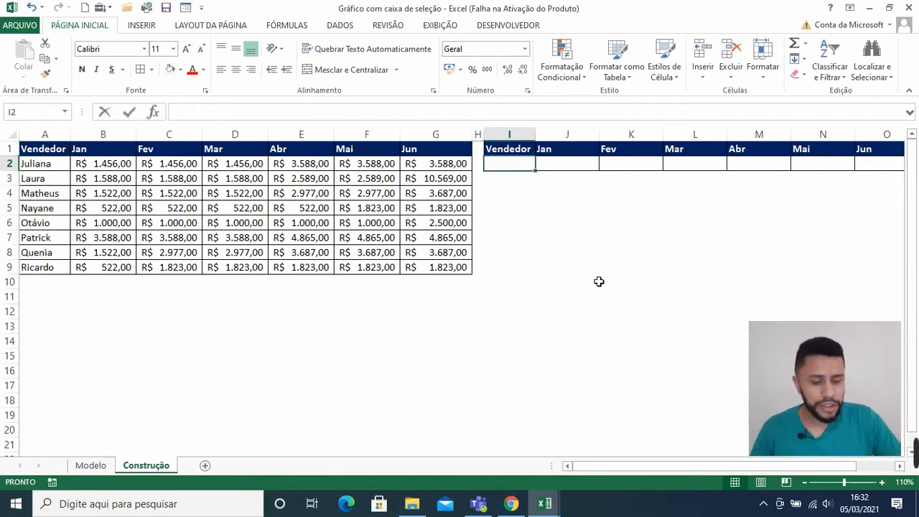
type("ín")
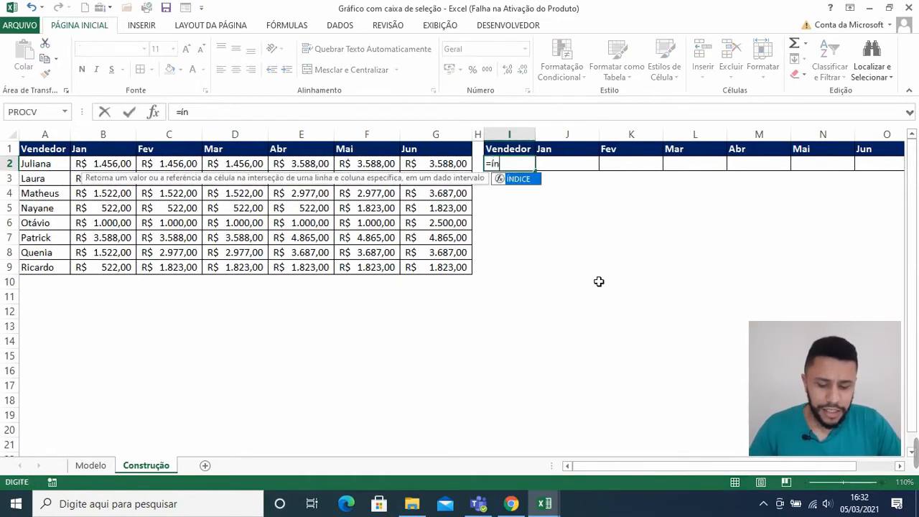
type("dice")
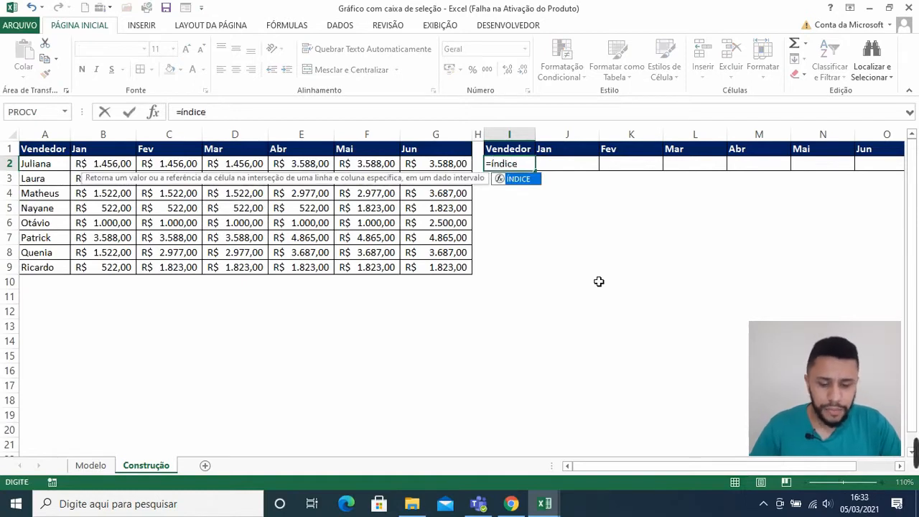
type("(")
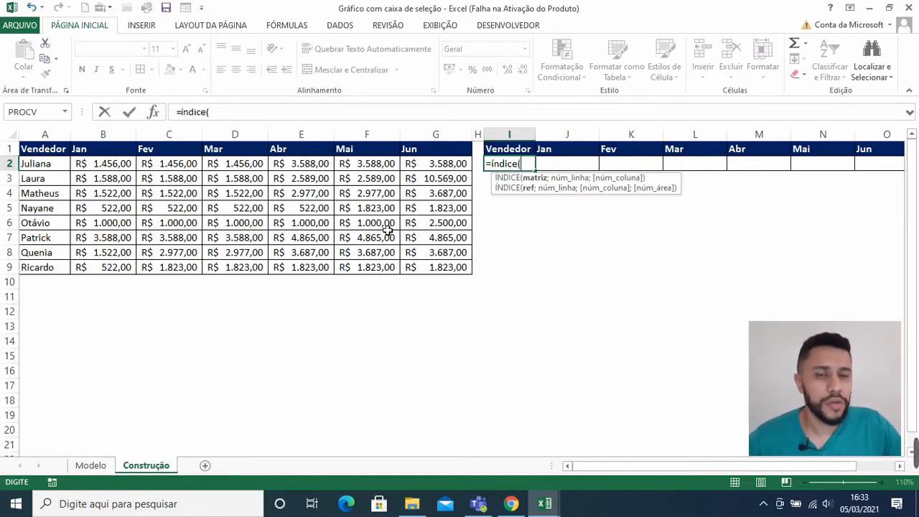
left_click_drag(50, 164, 447, 266)
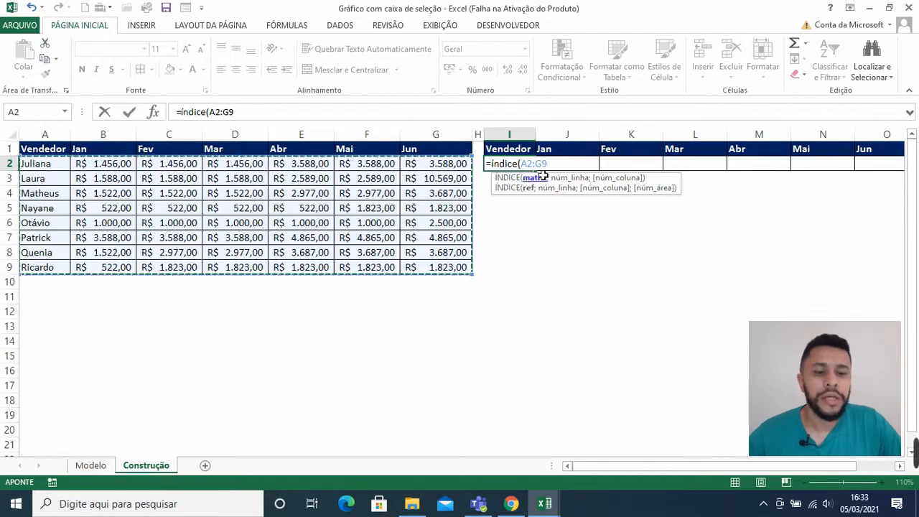
Step: Lock the matrix range in the I2 formula as the absolute reference $A$2:$G$9
left_click(521, 164)
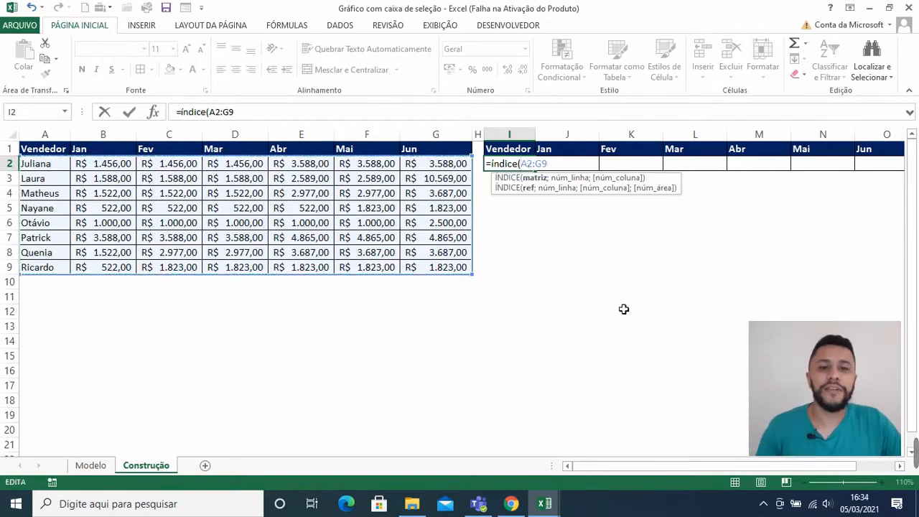
type("$")
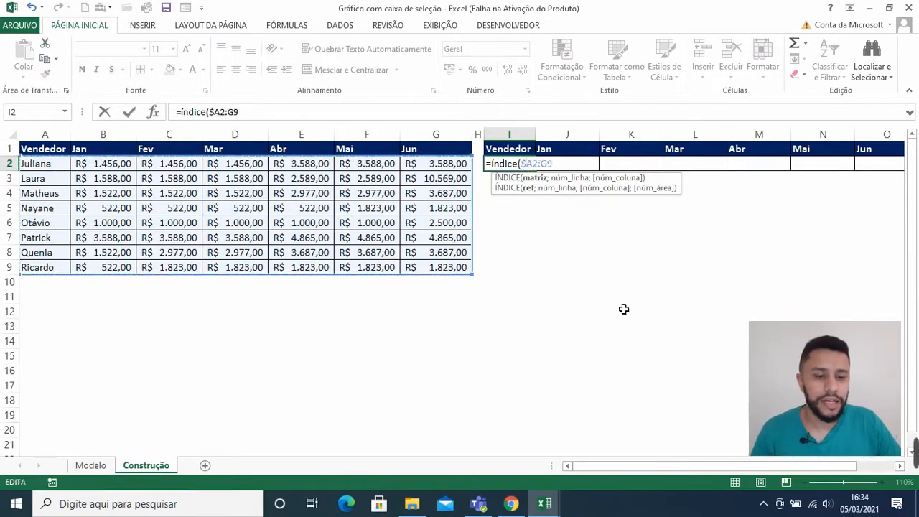
key("Right")
type("$")
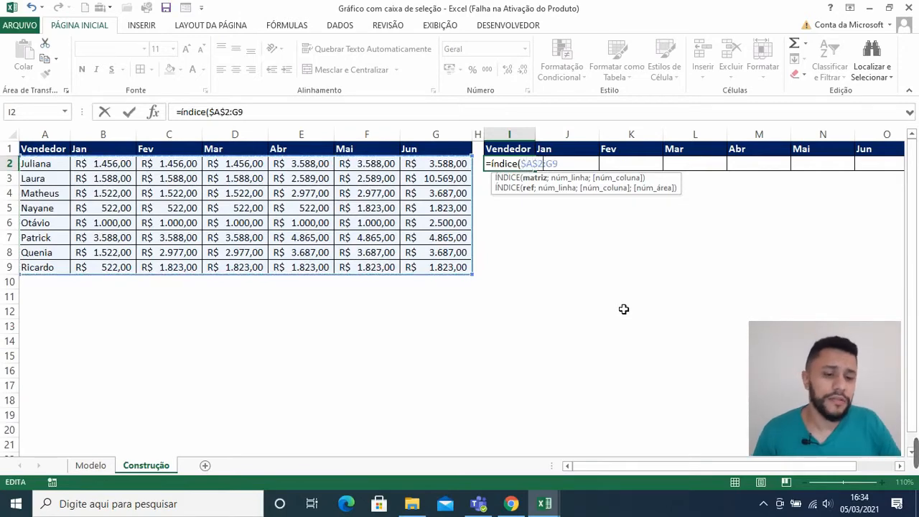
key("Right")
type("$")
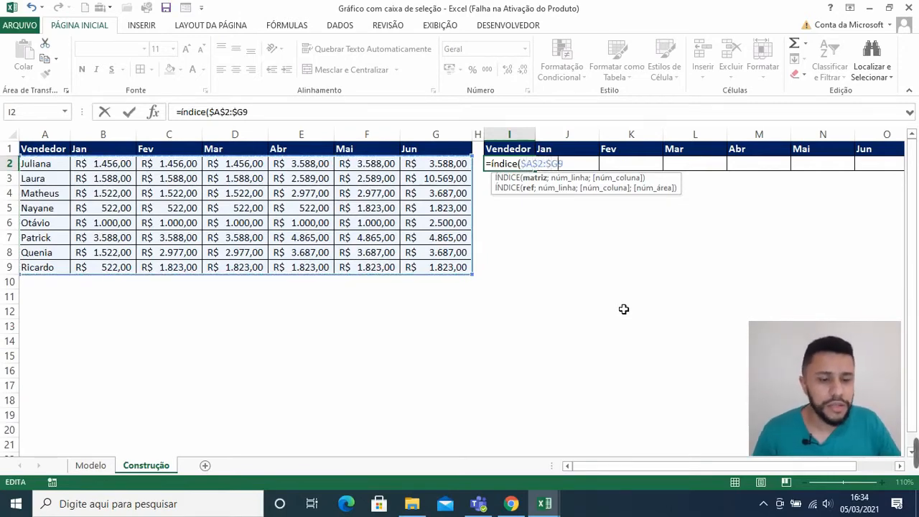
key("Right")
type("$")
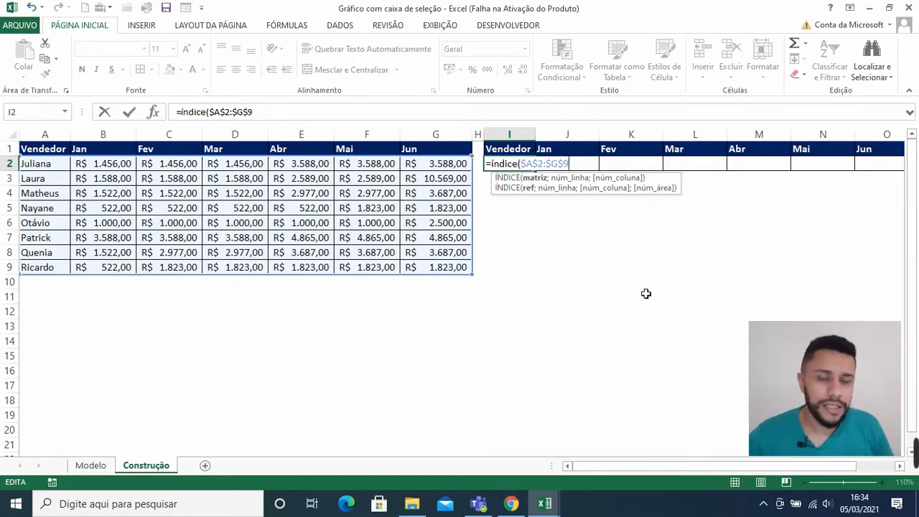
Step: Add the Índice cell as the row-number argument of the I2 formula, locked as $Q$2
type(";")
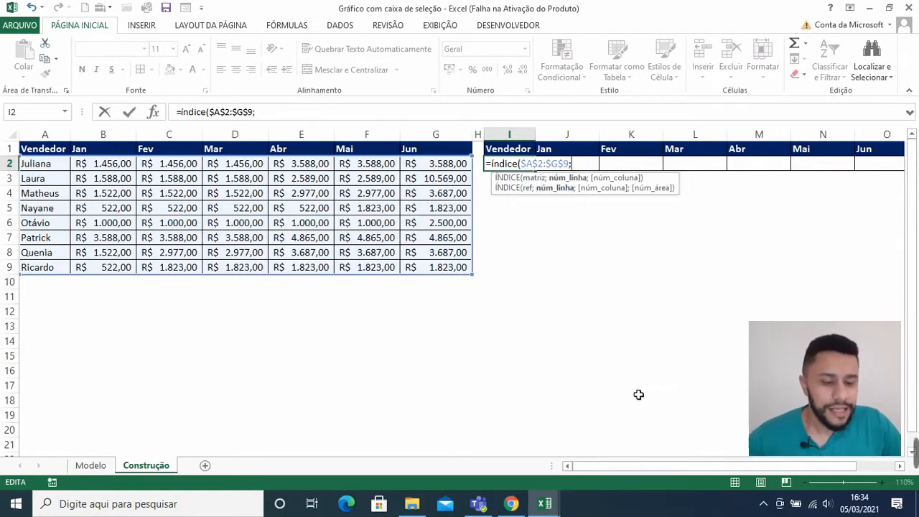
left_click_drag(602, 466, 641, 467)
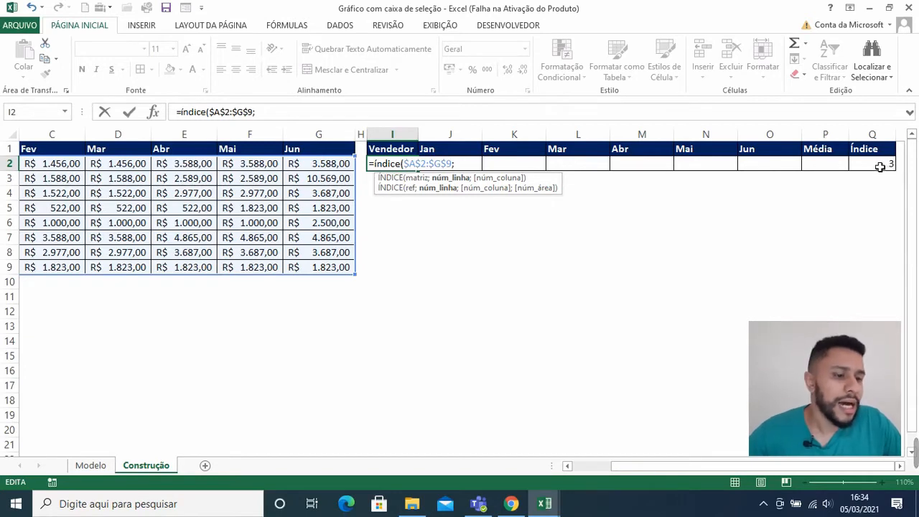
key("F2")
left_click(879, 167)
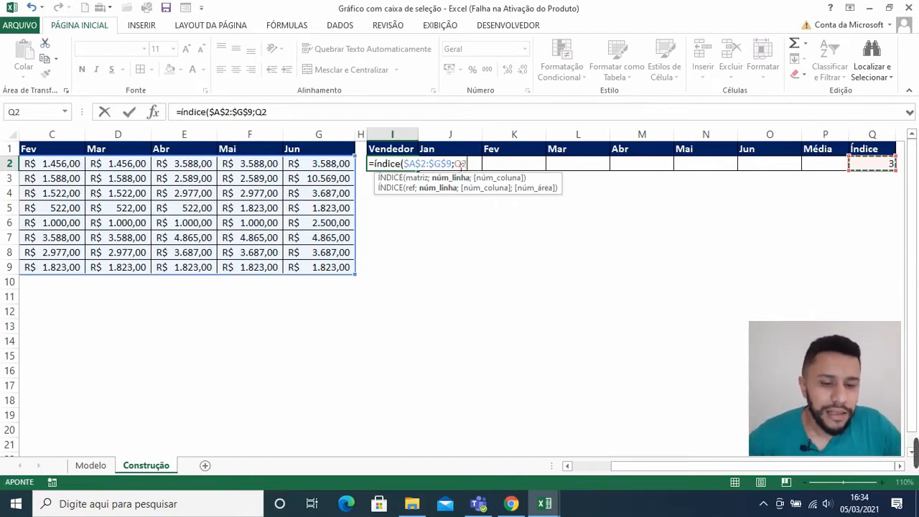
left_click(458, 165)
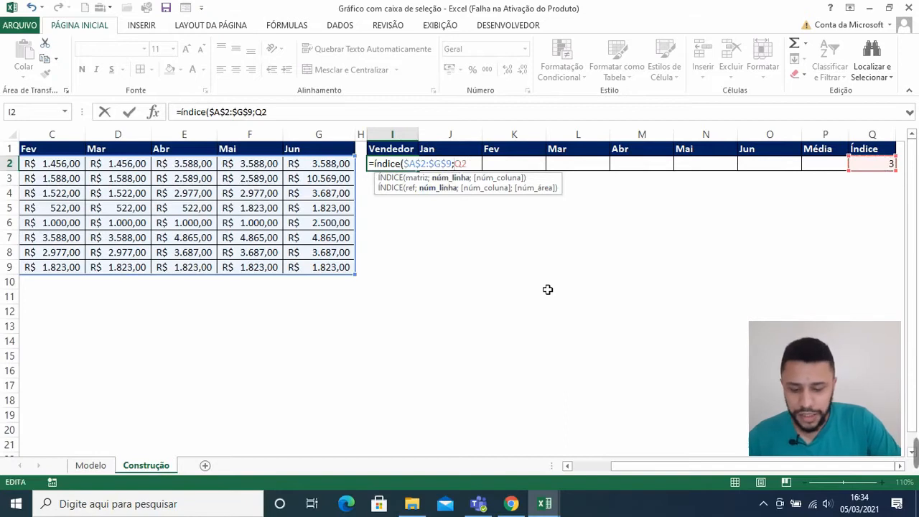
type("$")
key("Right")
type("$")
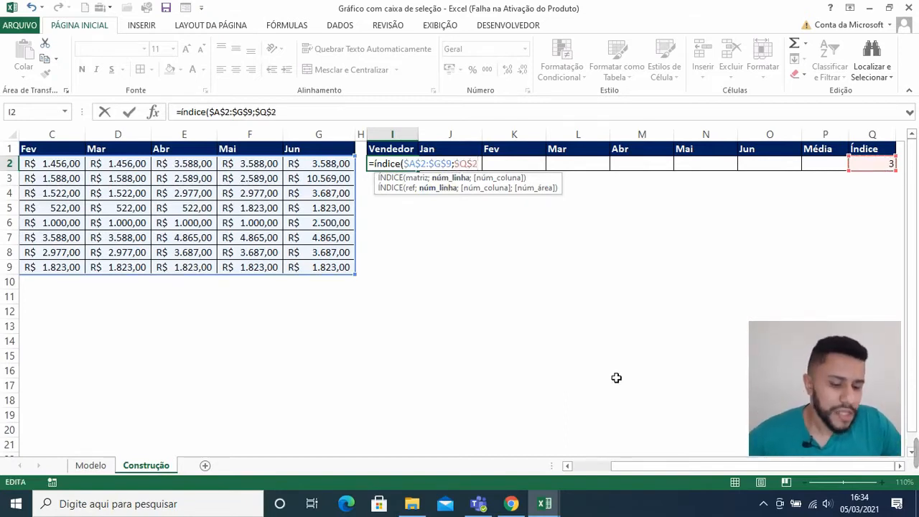
Step: Nest a CORRESP function as the column-number argument, with the row-locked Vendedor header I$1 as its lookup value
left_click_drag(635, 465, 578, 465)
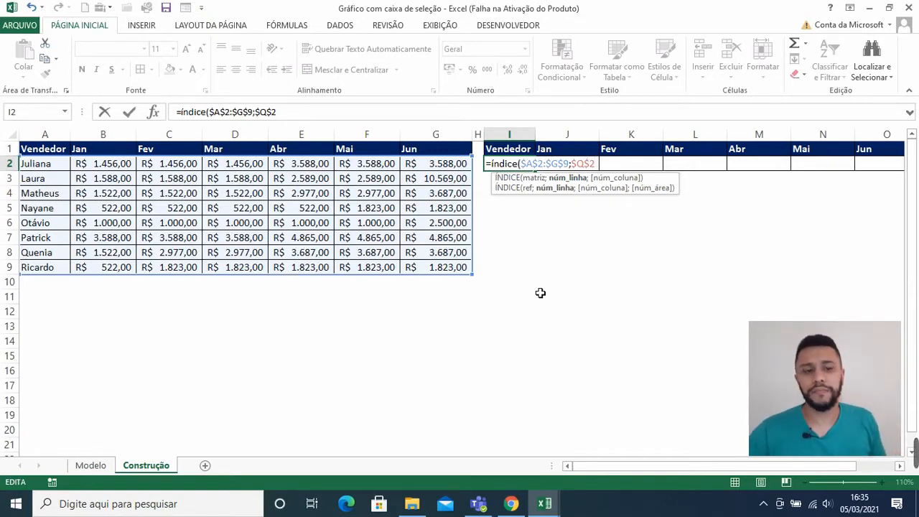
type(";")
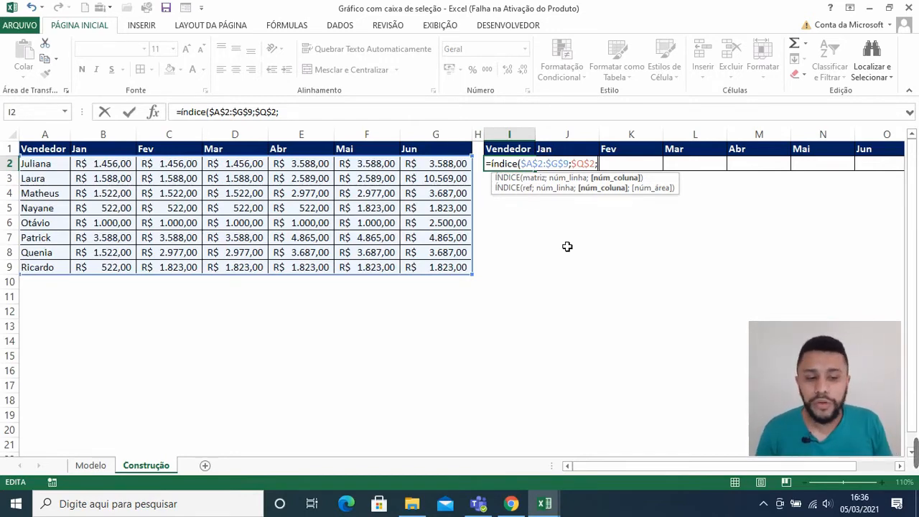
type("corr")
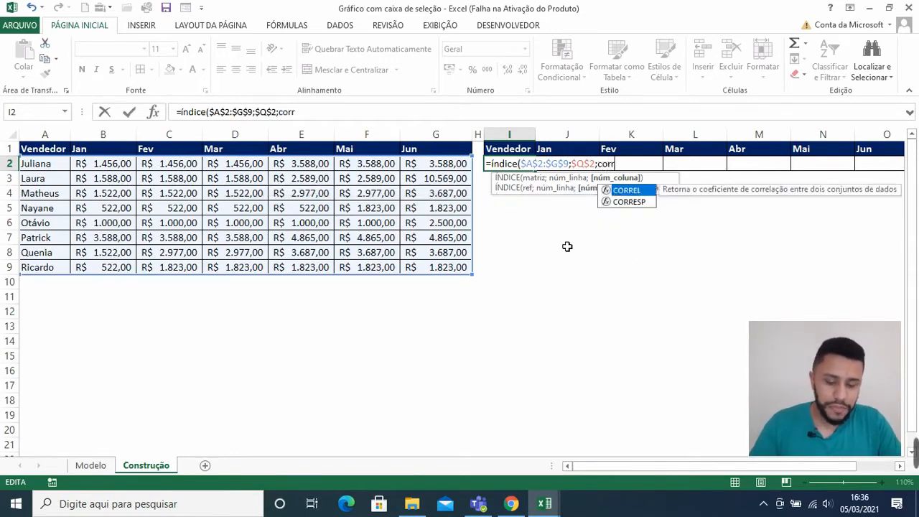
type("esp(")
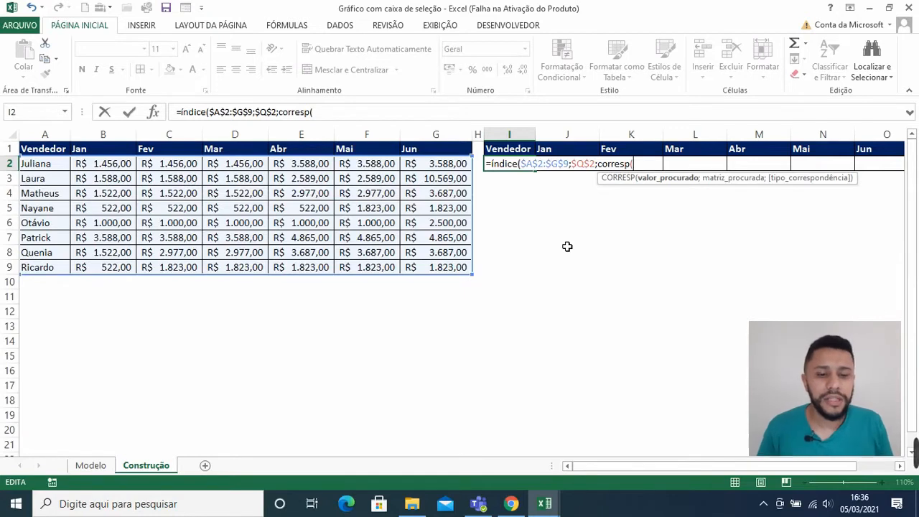
left_click(514, 151)
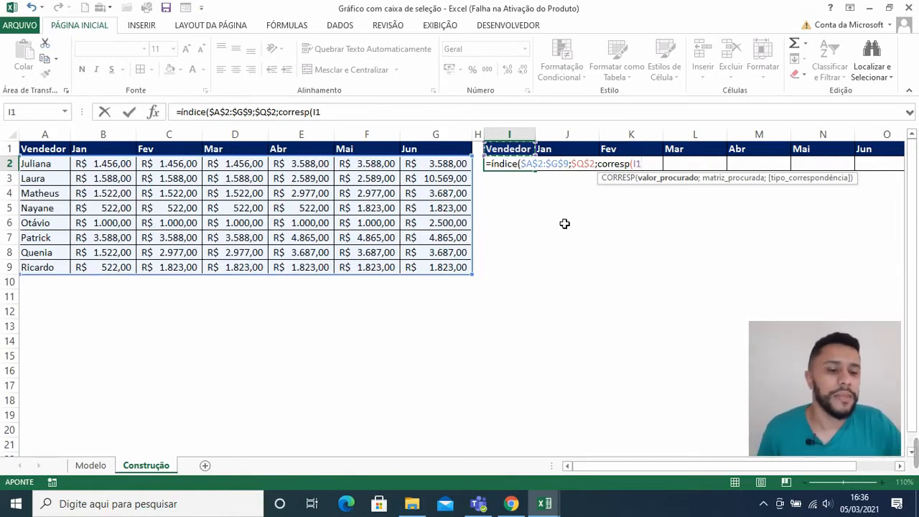
left_click(644, 164)
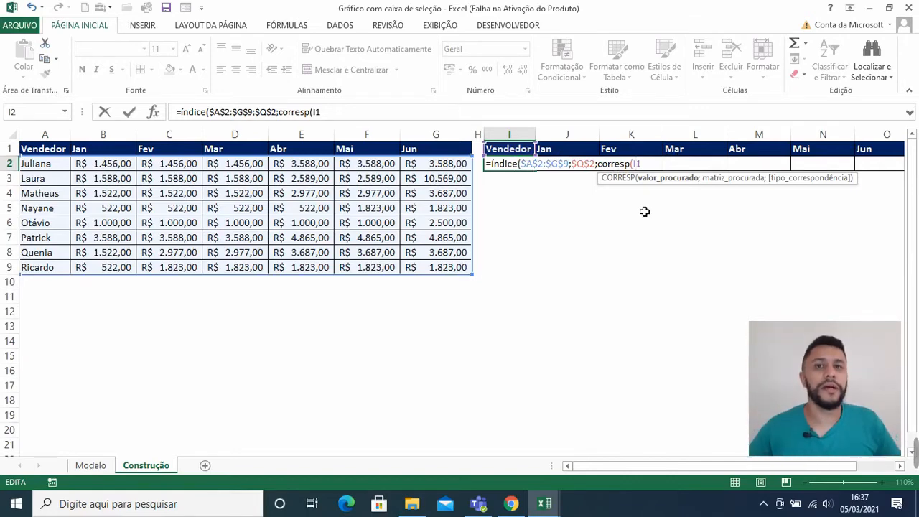
key("F4")
key("F4")
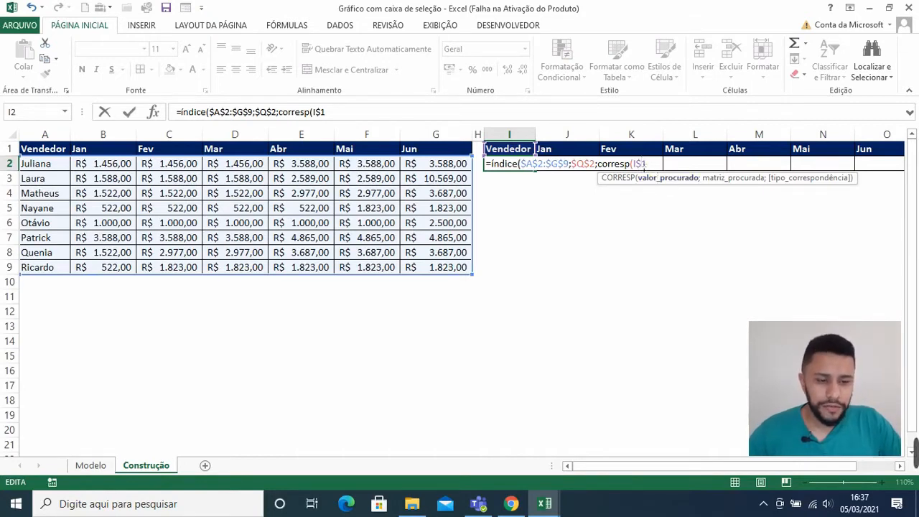
type(";")
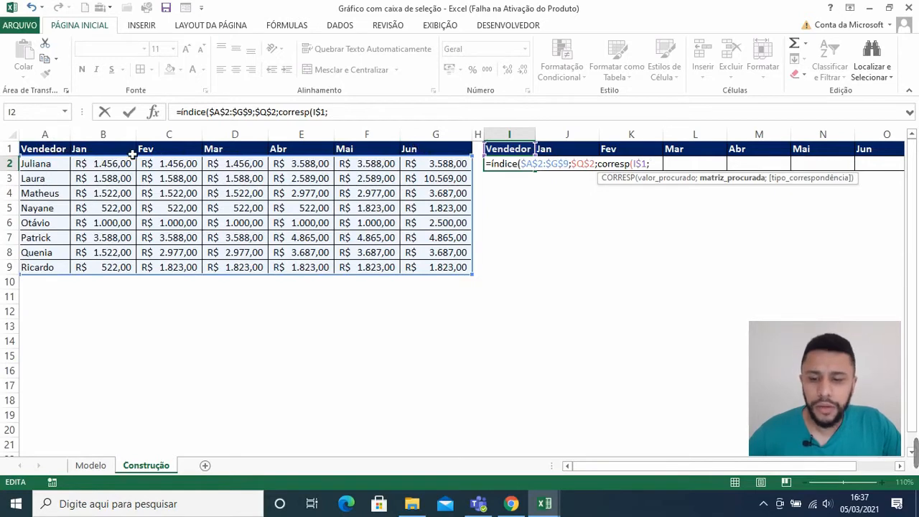
Step: Set CORRESP's lookup array to the source table's header row, locked as $A$1:$G$1
left_click_drag(34, 153, 425, 153)
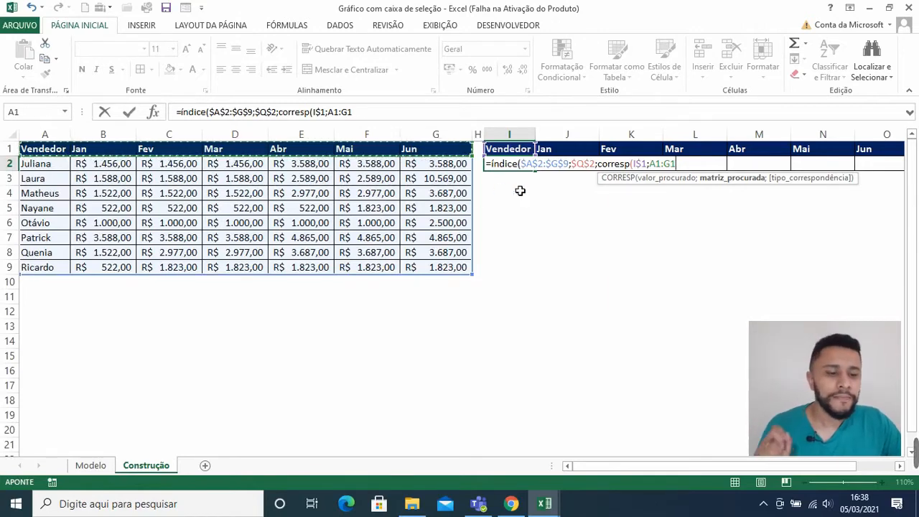
left_click(650, 165)
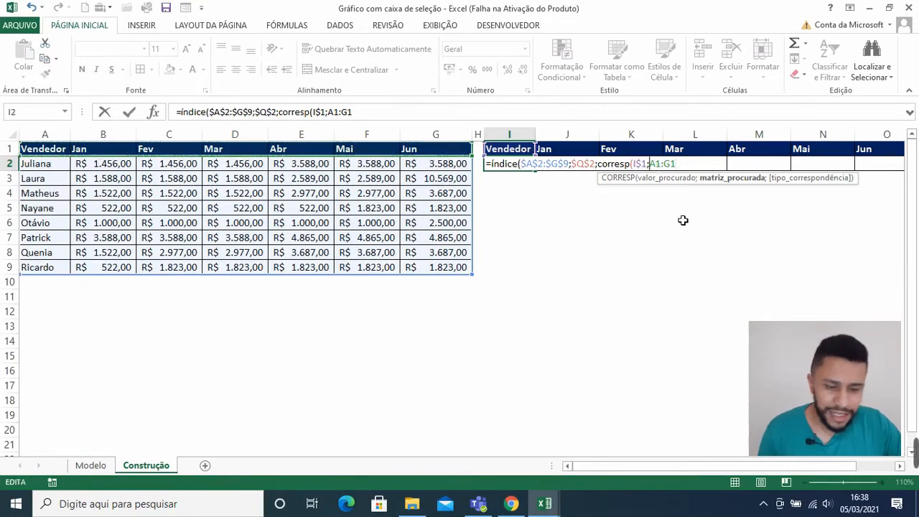
type("$")
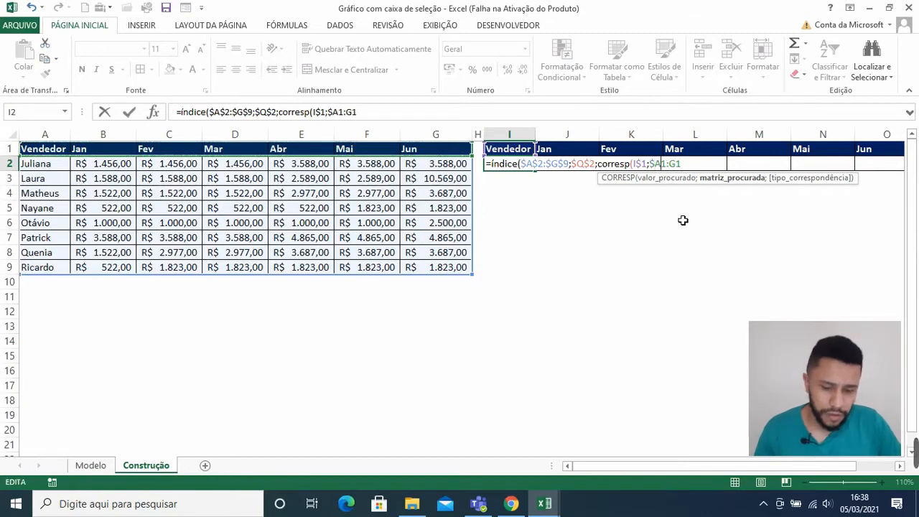
key("Right")
type("$")
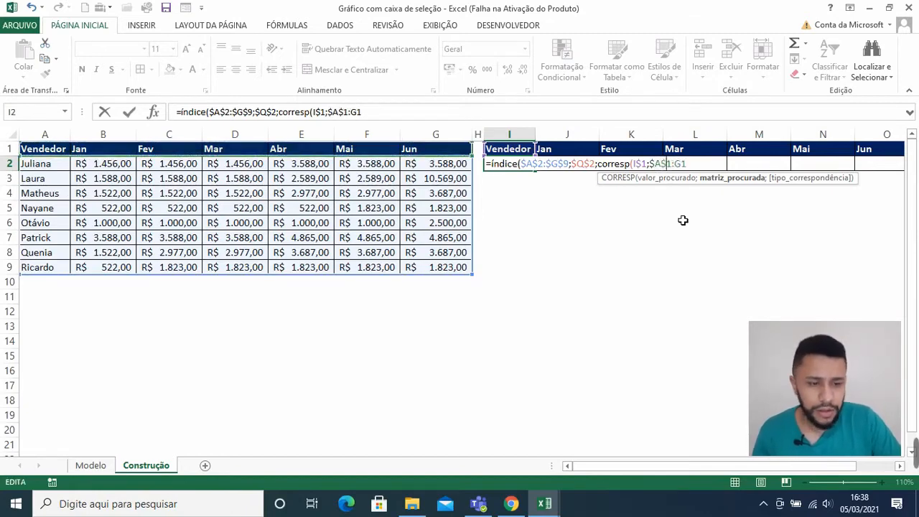
key("Right")
key("Right")
type("$")
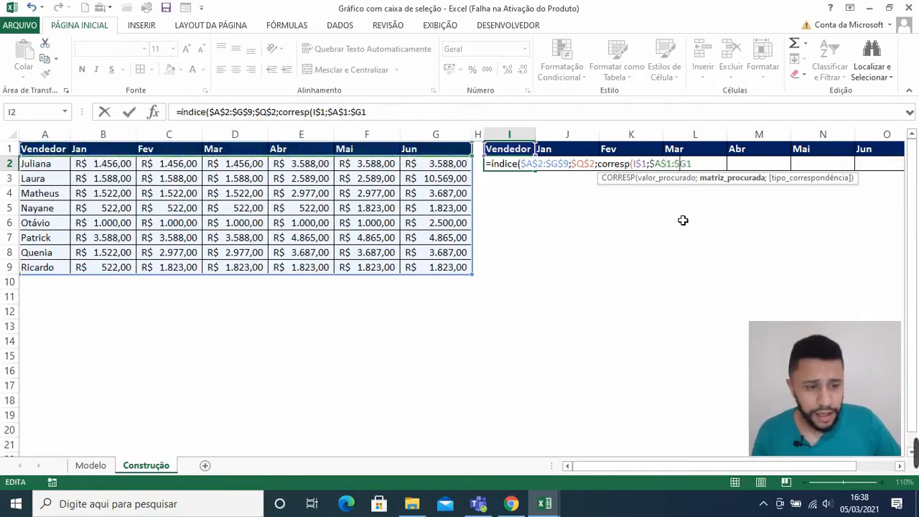
key("Right")
type("$9")
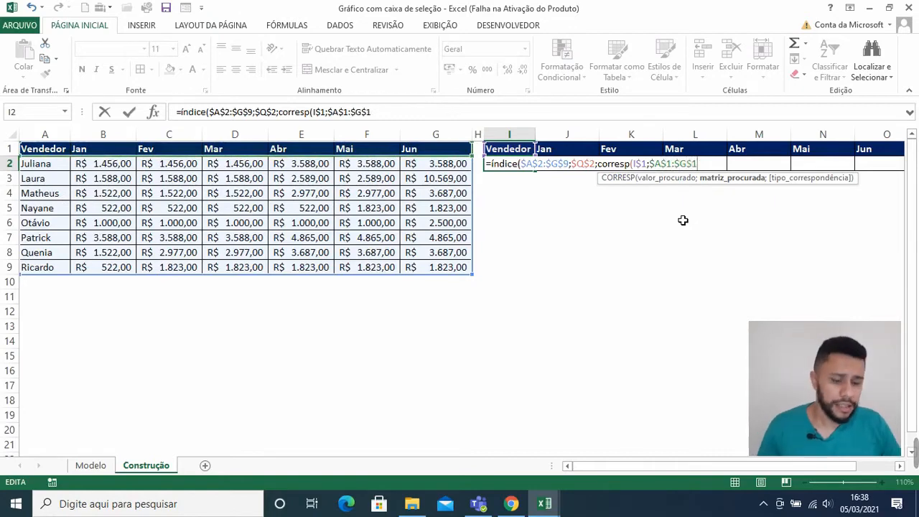
Step: Complete CORRESP with match type 0 for an exact match, enter the finished formula, and reselect cell I2
type(";")
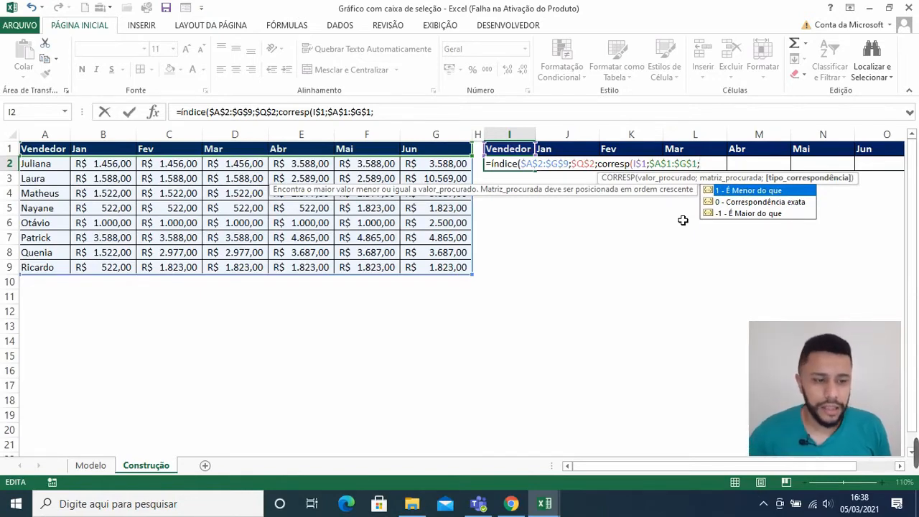
type("0)")
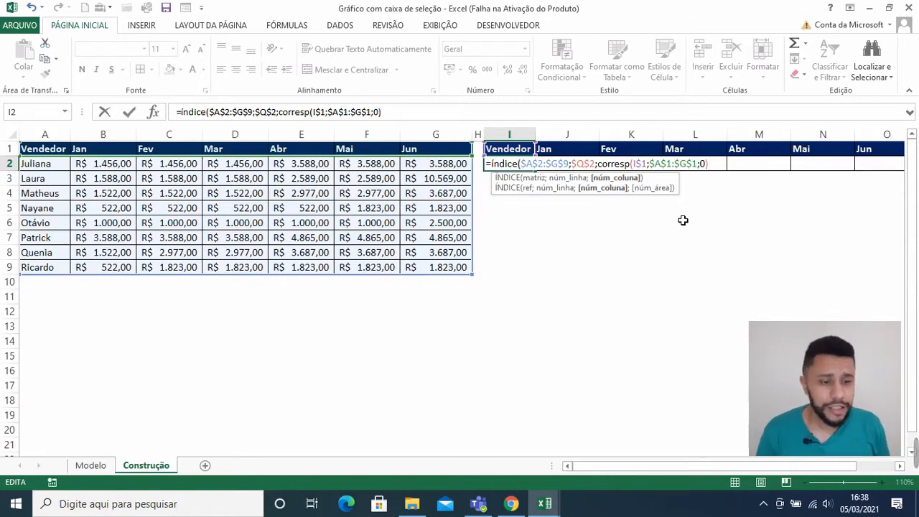
type(")")
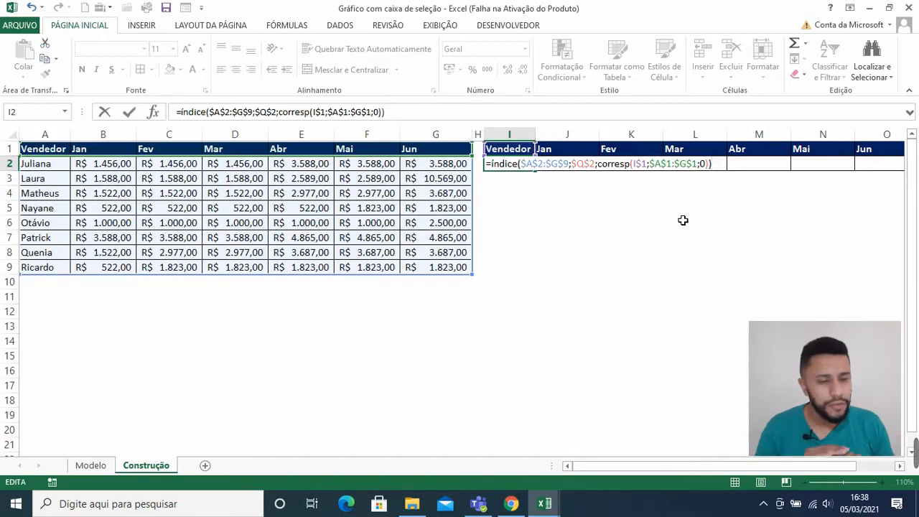
key("Return")
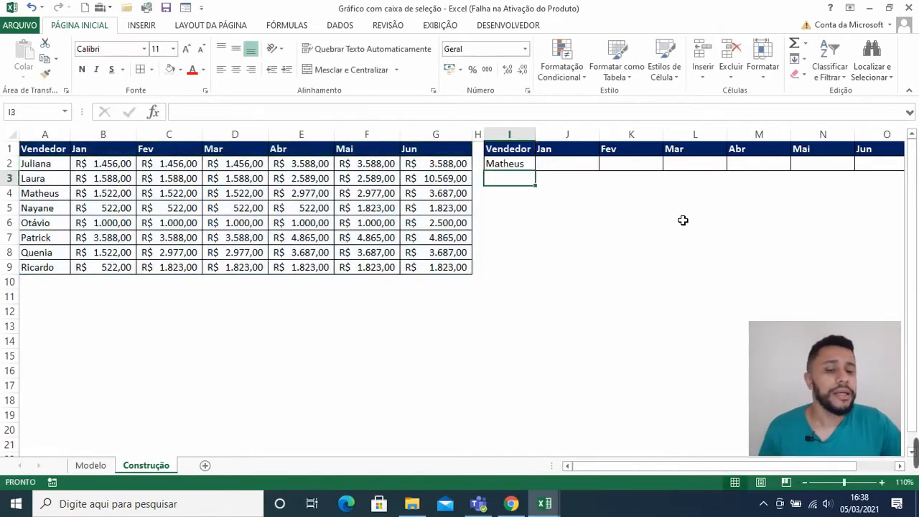
left_click(536, 167)
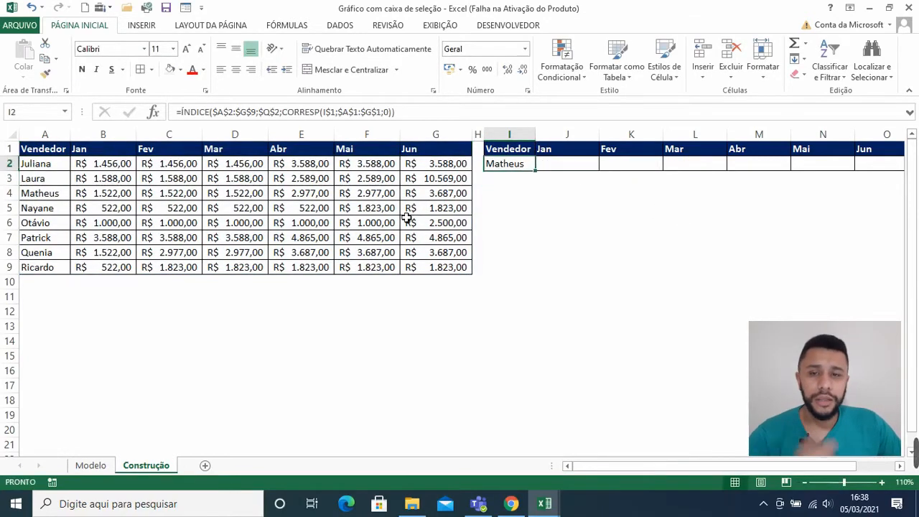
Step: Copy the I2 lookup formula across the helper table's month columns, from Jan through Jun (J2:O2)
left_click(62, 166)
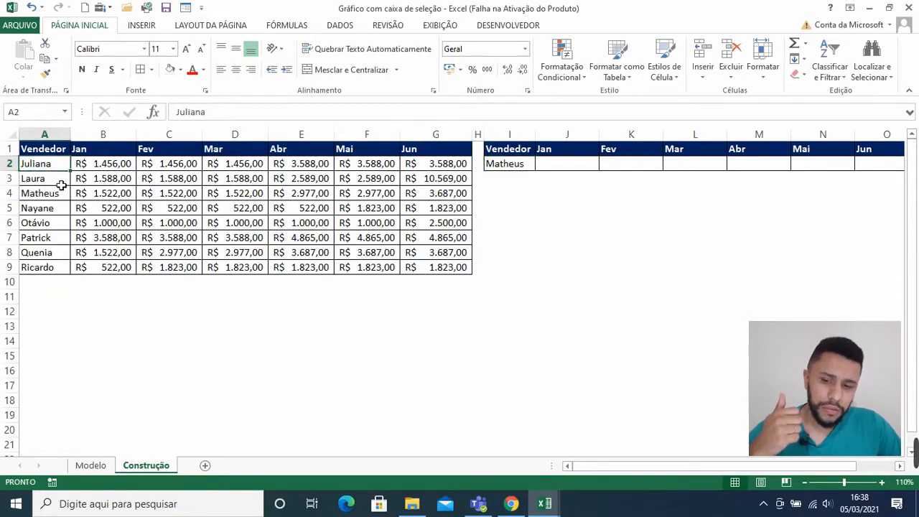
left_click(61, 192)
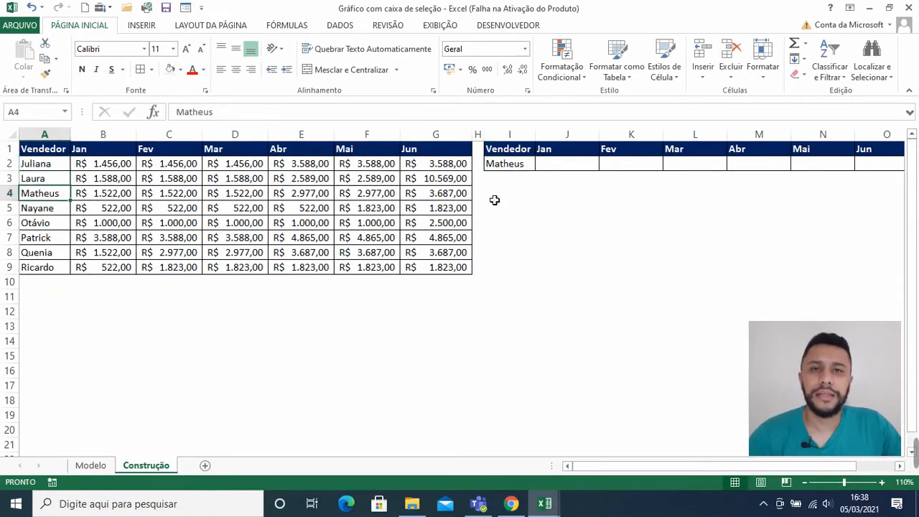
left_click(526, 165)
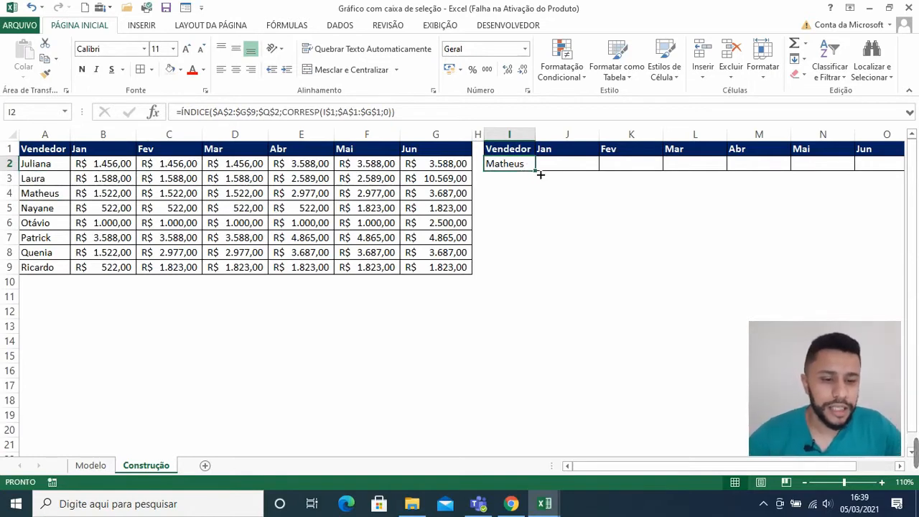
left_click_drag(540, 174, 895, 168)
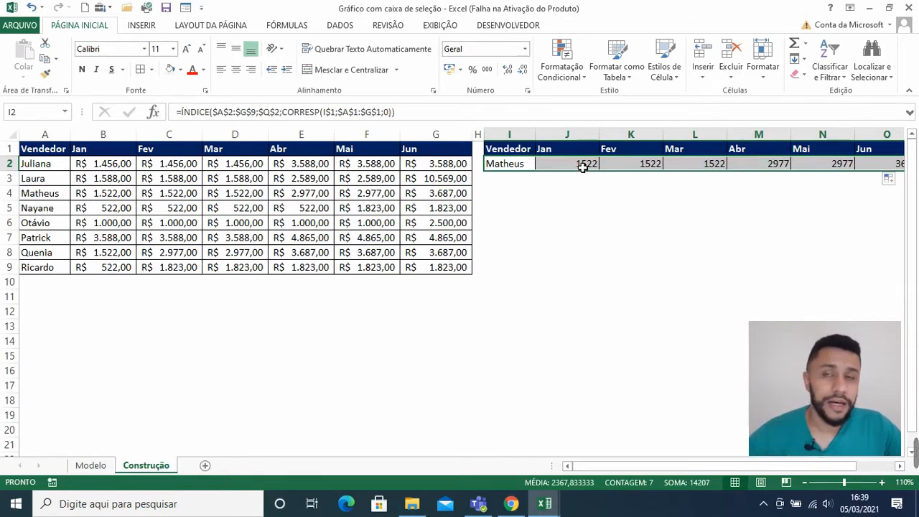
Step: Format the helper table's monthly values J2:O2 with the accounting number format in R$
left_click_drag(582, 166, 875, 169)
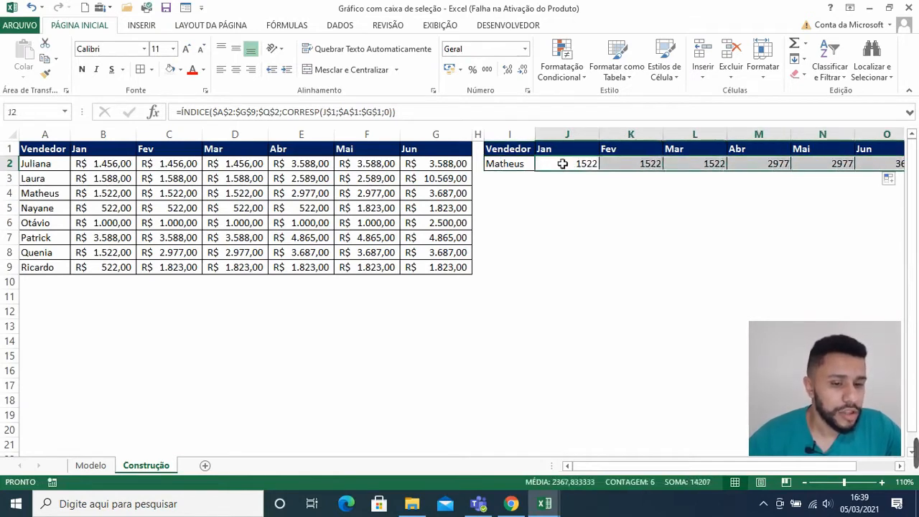
left_click(450, 70)
left_click_drag(608, 466, 650, 467)
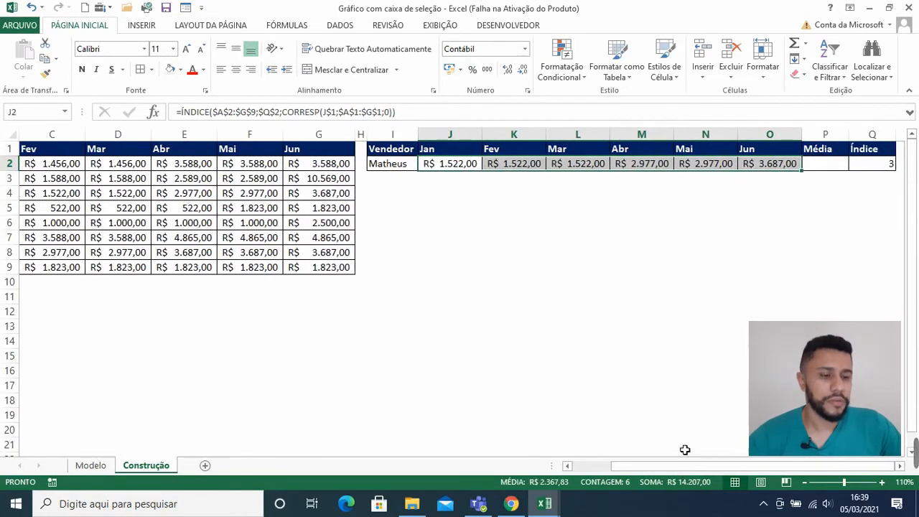
Step: Set the Índice cell Q2 to 2 and auto-fit the width of the helper table's Jun column
left_click(763, 164)
left_click(872, 164)
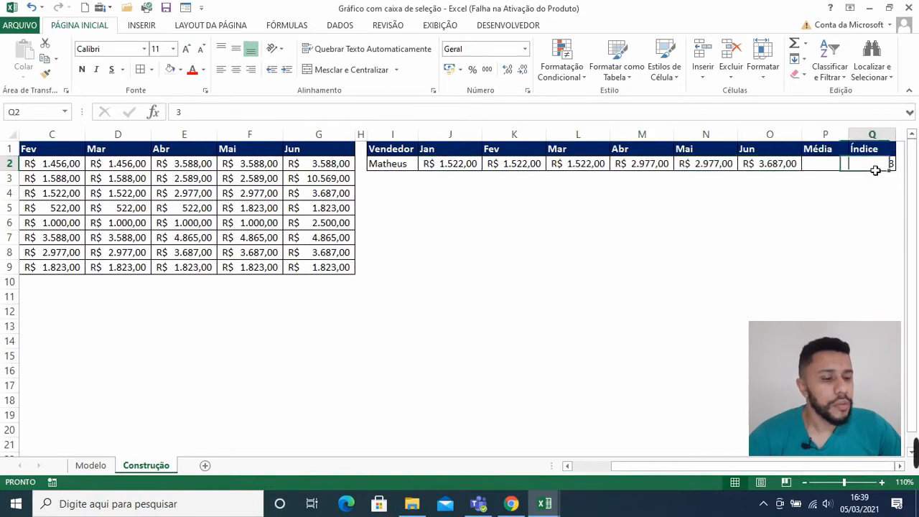
type("2")
key("Return")
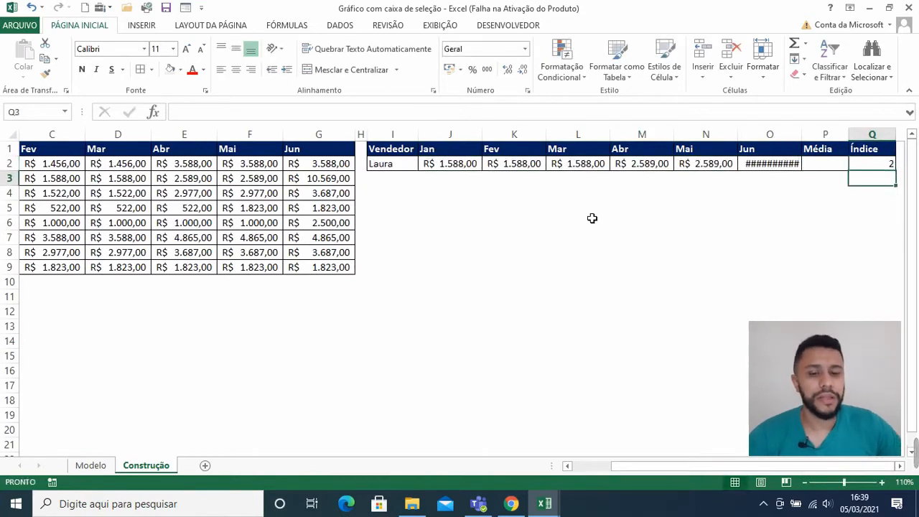
double_click(802, 134)
Step: Test the lookup formulas with the first and last sellers by setting the Índice cell to 1, followed by 8
left_click(879, 164)
type("1")
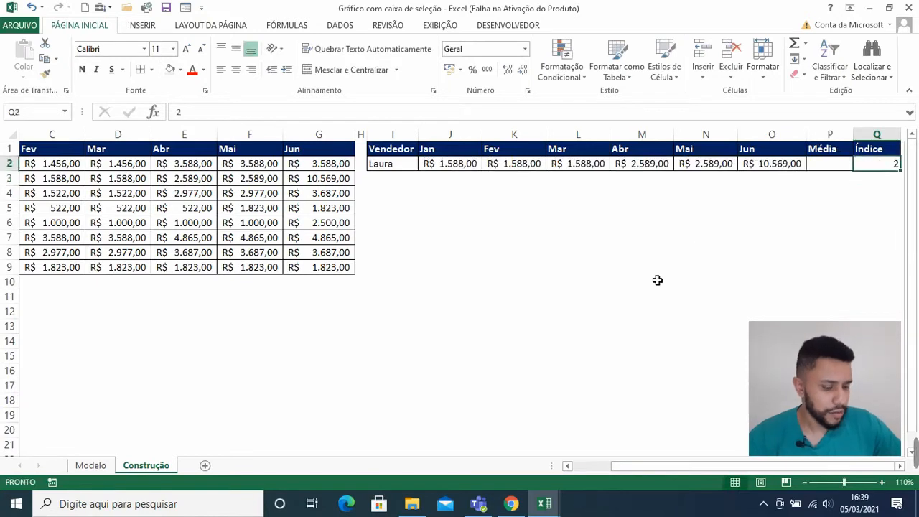
key("Return")
left_click(879, 165)
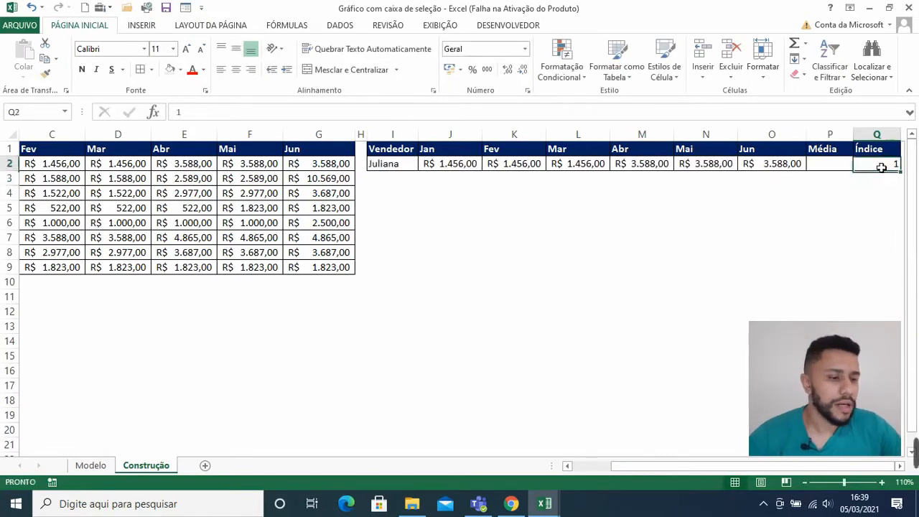
type("8")
key("Return")
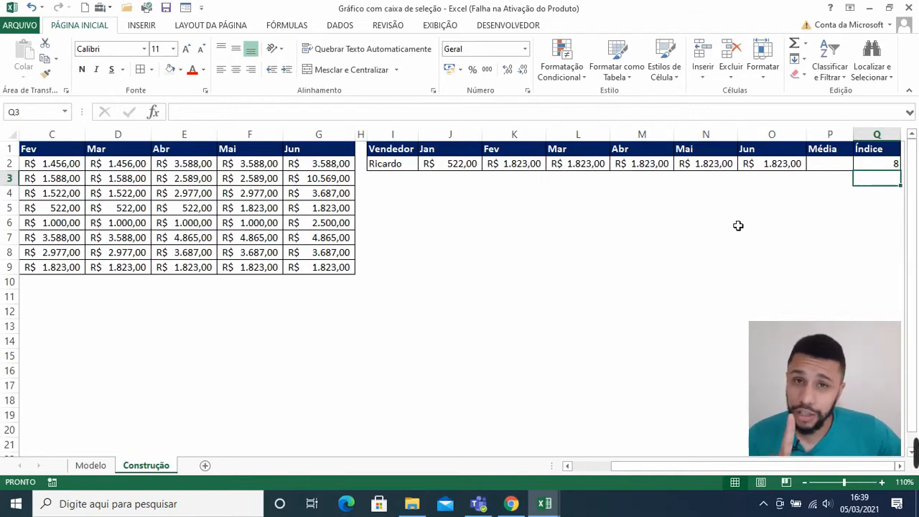
Step: Insert a 2D clustered column chart from the helper table's month headers and values, J1:O2
left_click(400, 167)
left_click(468, 169)
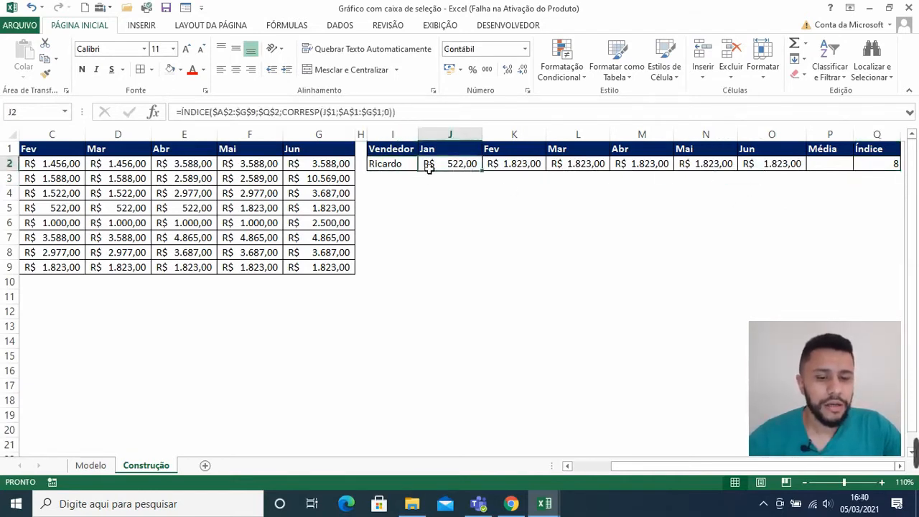
left_click_drag(444, 152, 769, 165)
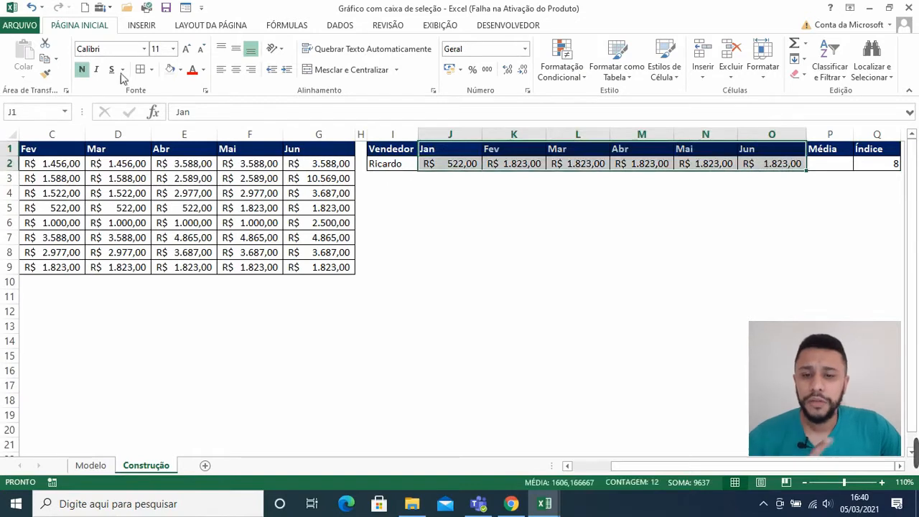
left_click(140, 26)
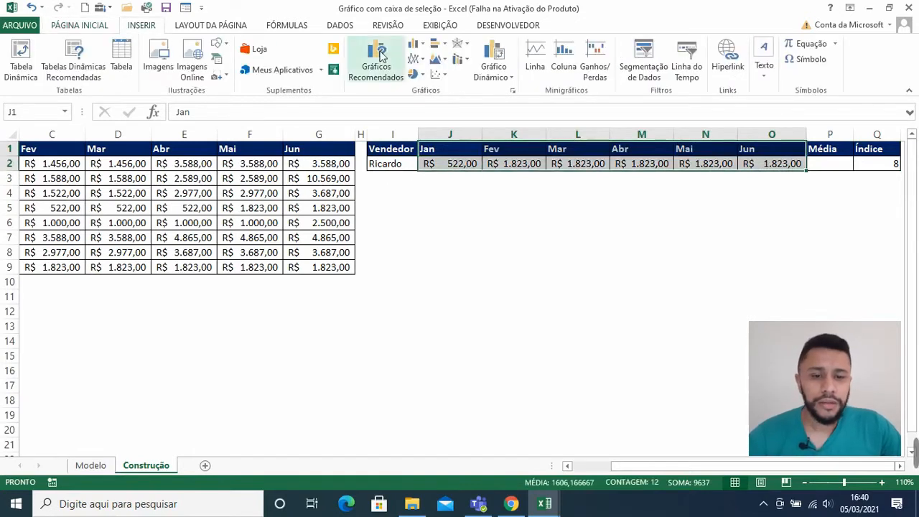
left_click(420, 44)
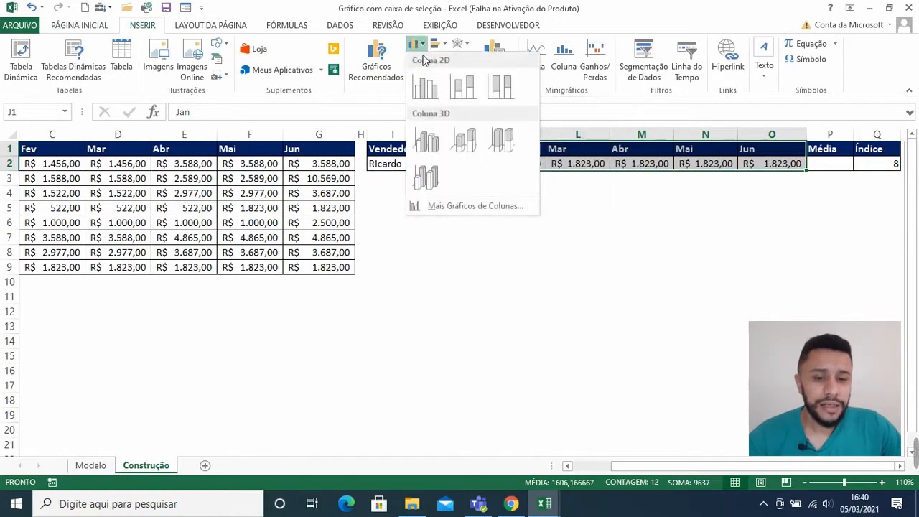
left_click(425, 89)
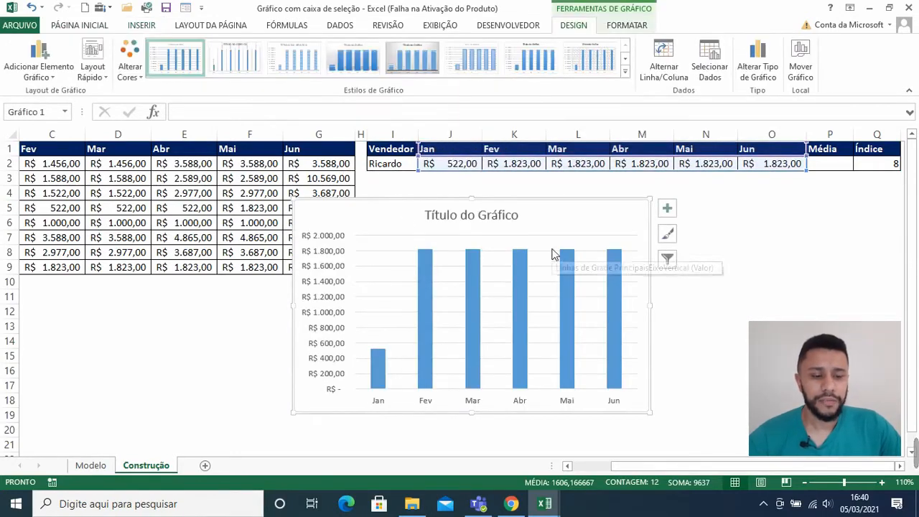
Step: Extend the chart's data range to include the Média column and place the chart just below the helper table
left_click(108, 468)
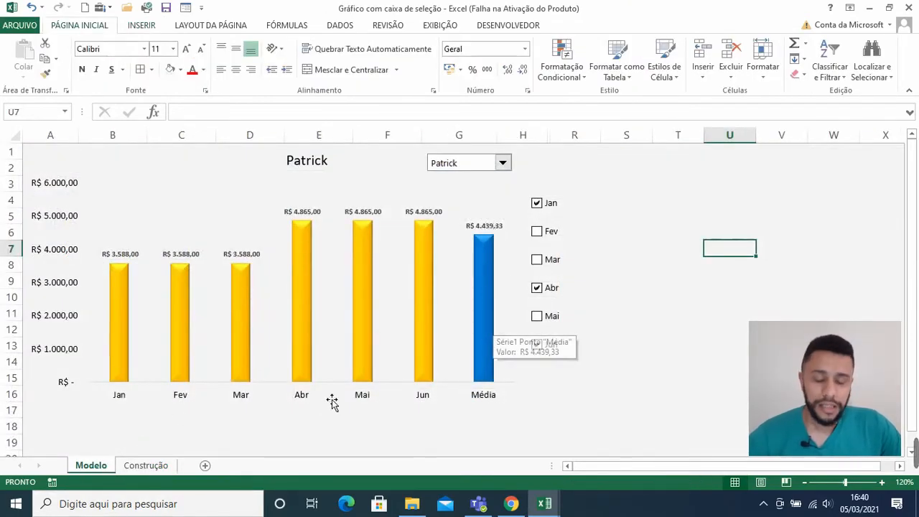
left_click(154, 468)
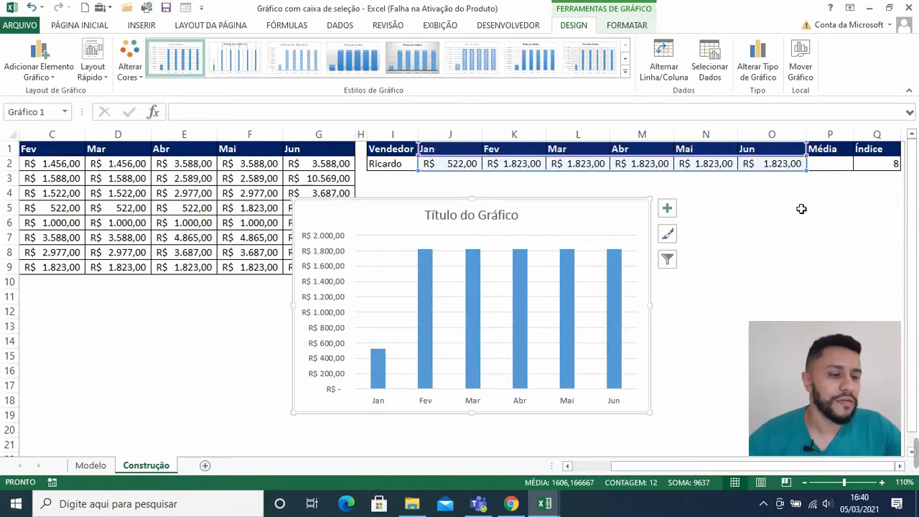
left_click(820, 266)
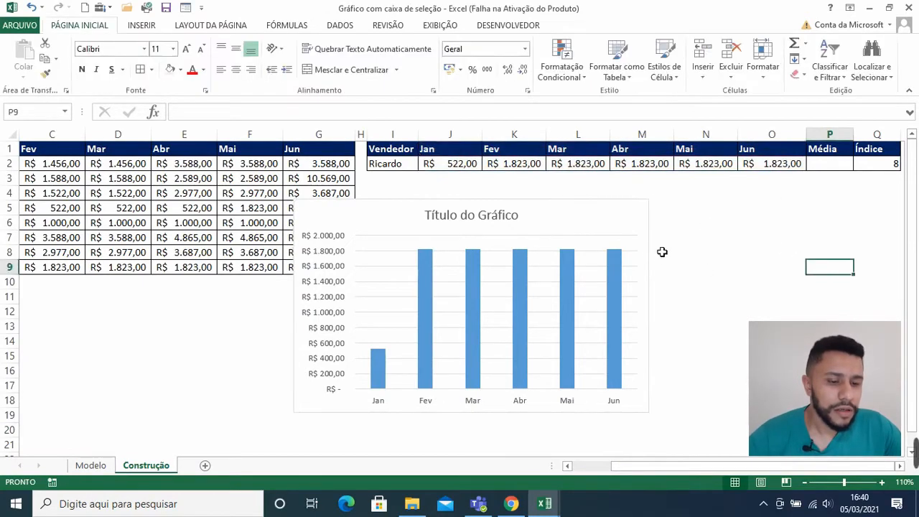
left_click(638, 219)
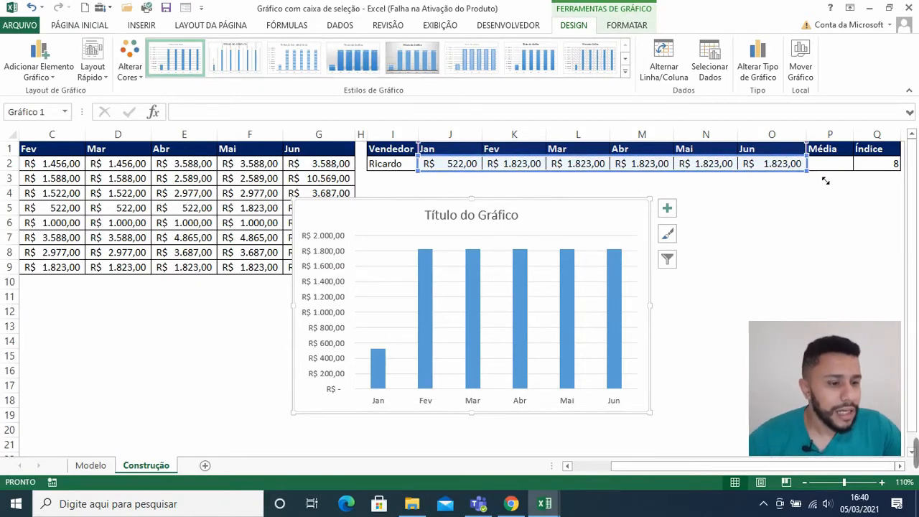
left_click_drag(826, 181, 849, 180)
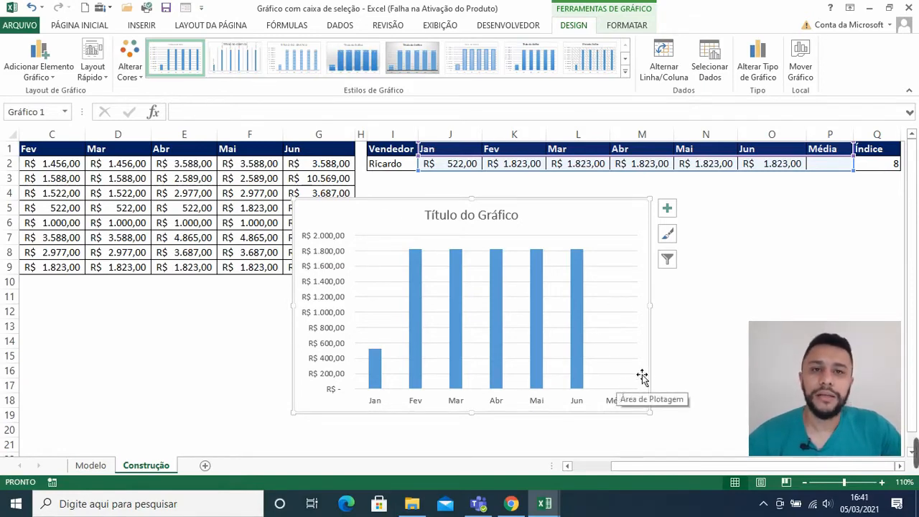
left_click(775, 256)
left_click_drag(616, 227, 680, 215)
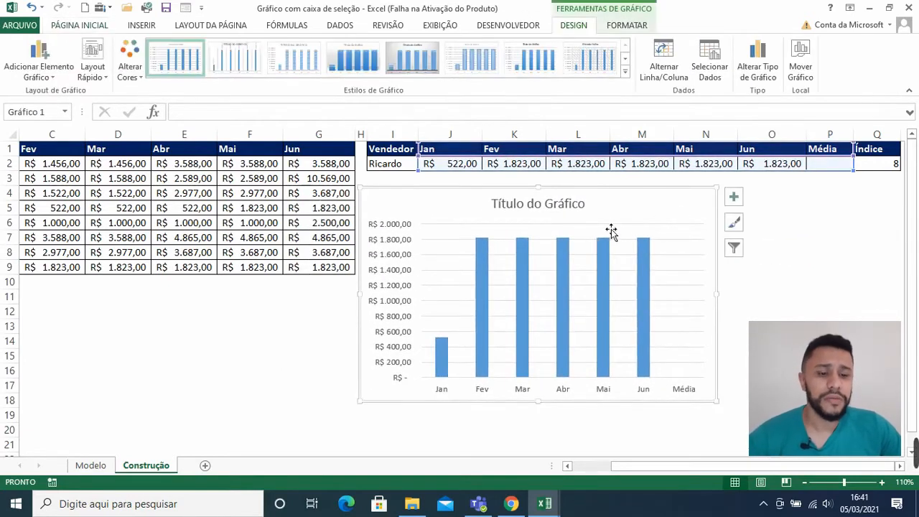
Step: Replace the chart's title with "Vendas" and delete its horizontal gridlines
left_click(529, 207)
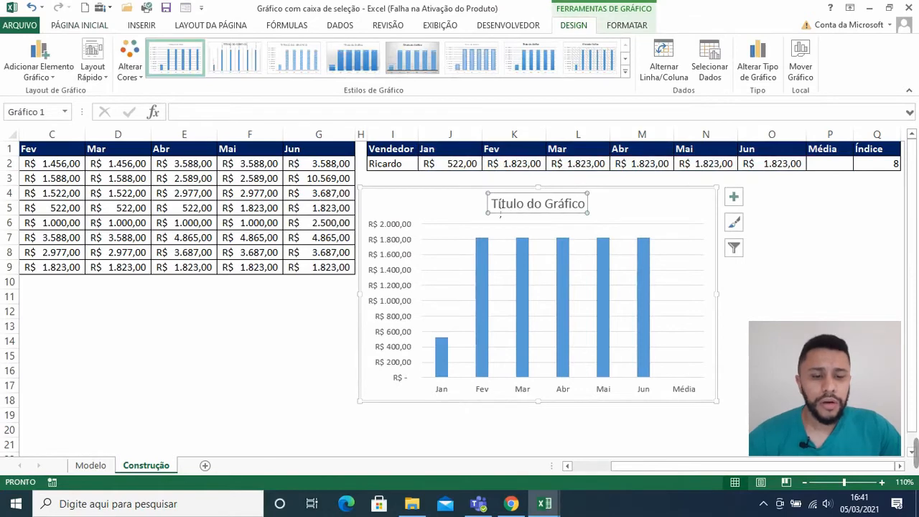
left_click_drag(491, 204, 586, 204)
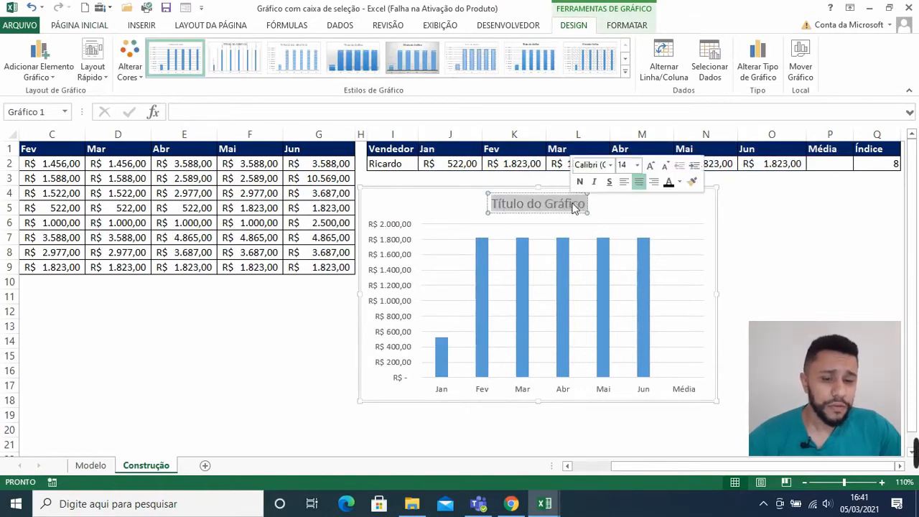
key("BackSpace")
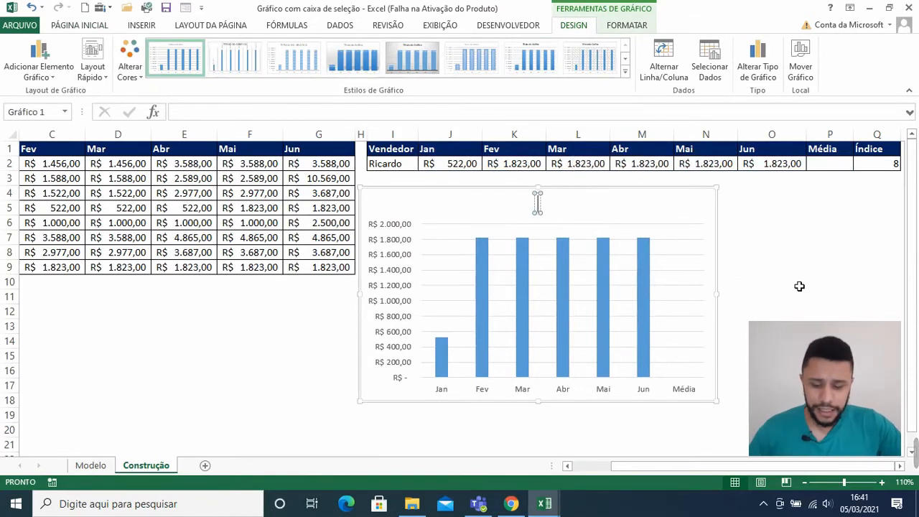
type("Vendas")
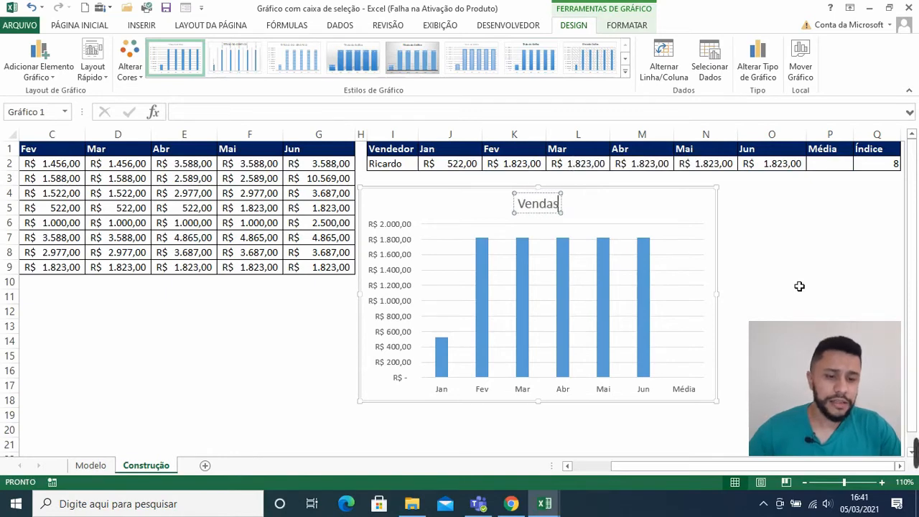
left_click(799, 286)
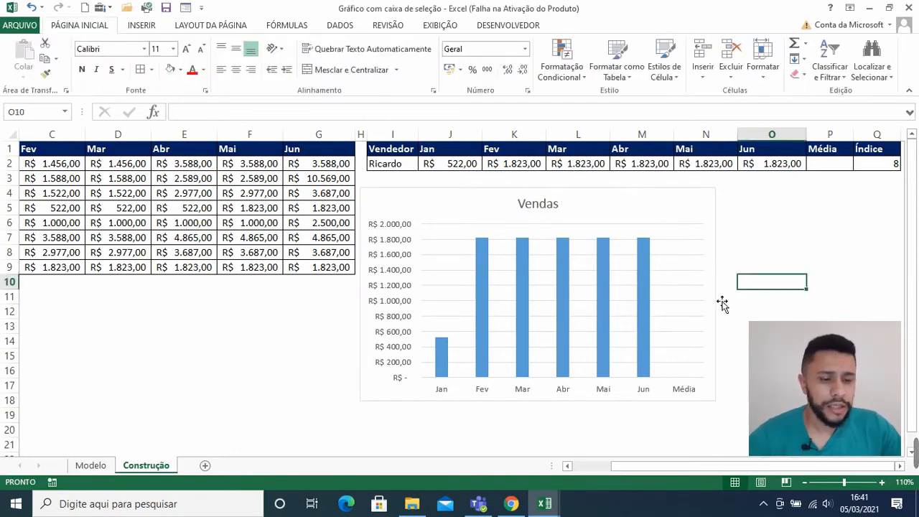
left_click(685, 275)
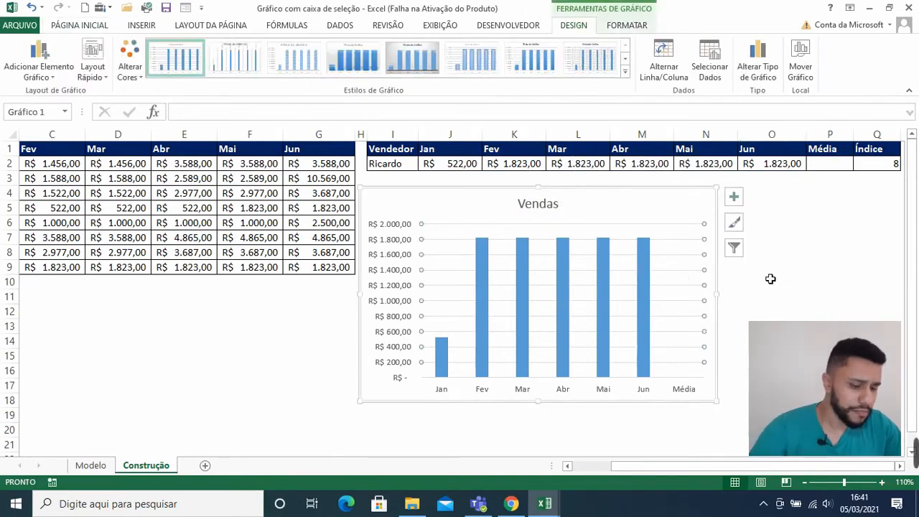
key("Delete")
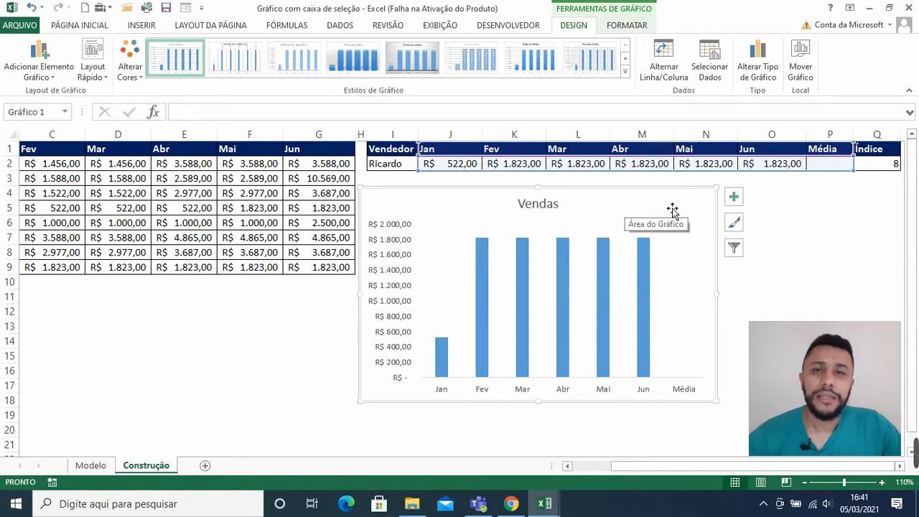
Step: Check the Modelo sheet's layout and draw a form-control combo box beside the Vendas title on the Construção chart
left_click(101, 457)
left_click(90, 465)
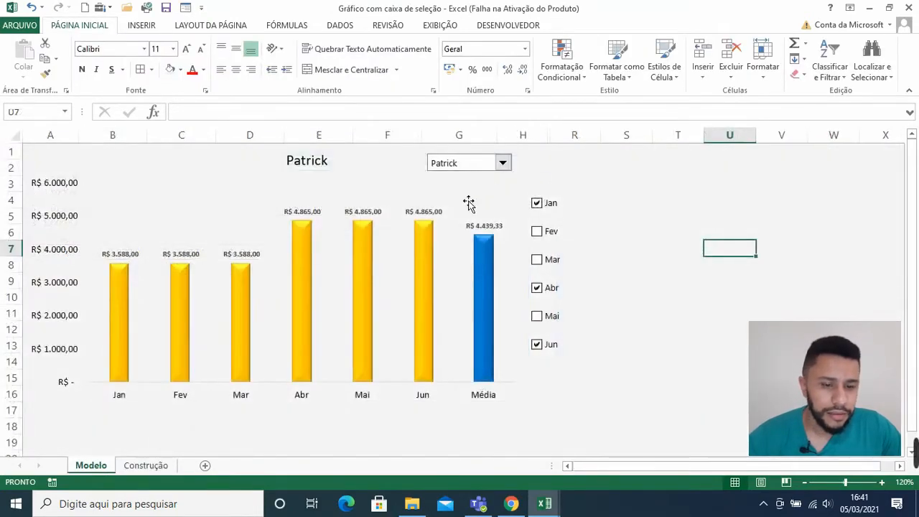
left_click(164, 464)
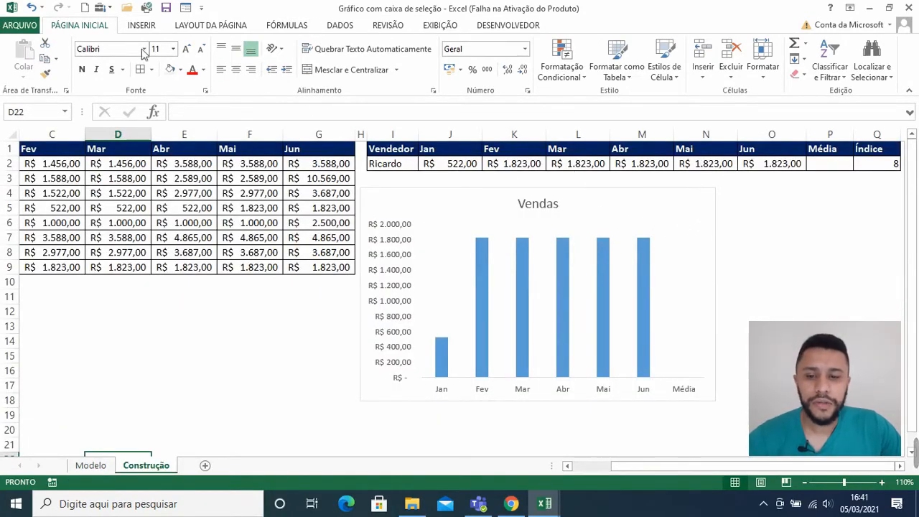
left_click(110, 8)
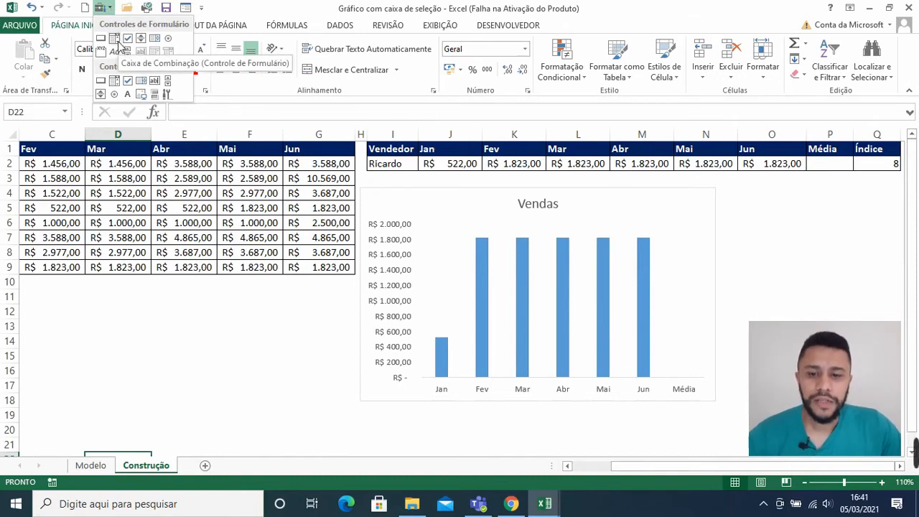
left_click(114, 39)
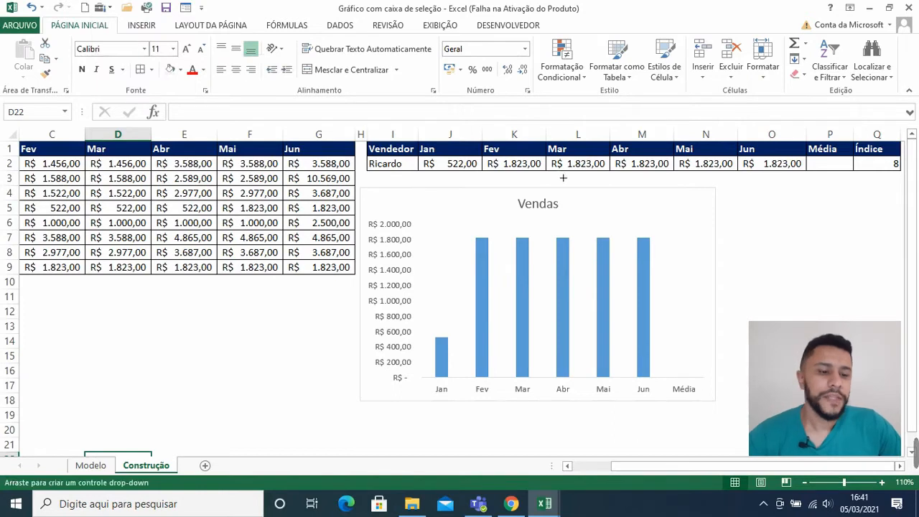
left_click_drag(601, 195, 687, 211)
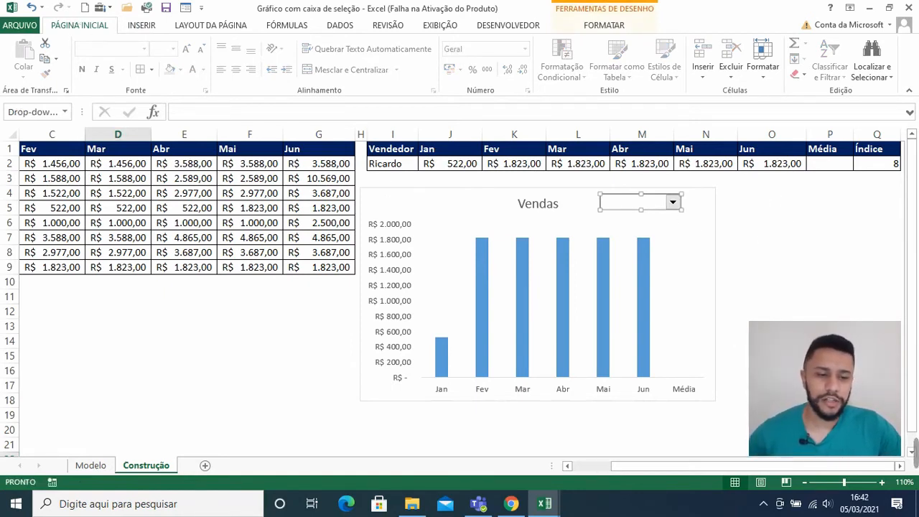
left_click(769, 273)
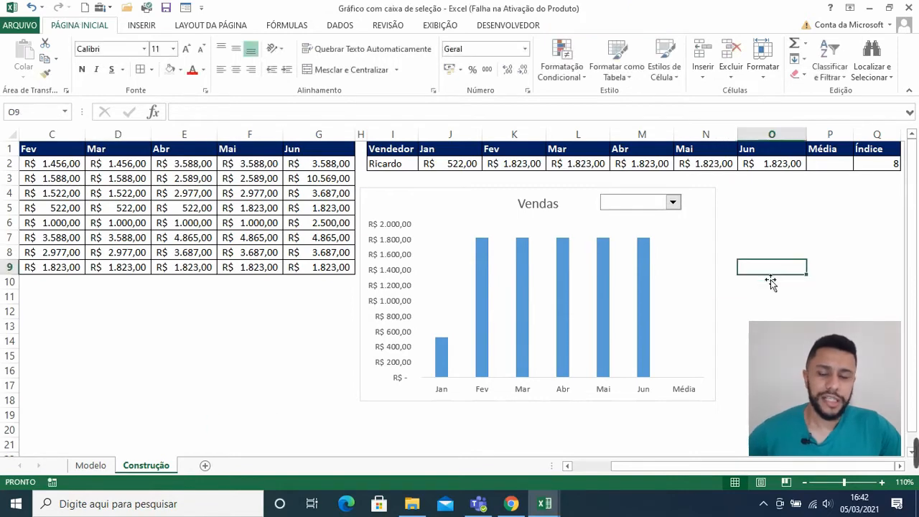
Step: Locate the Inserir Controles command among all commands in the Quick Access Toolbar customization options and close them without adding anything
left_click(202, 9)
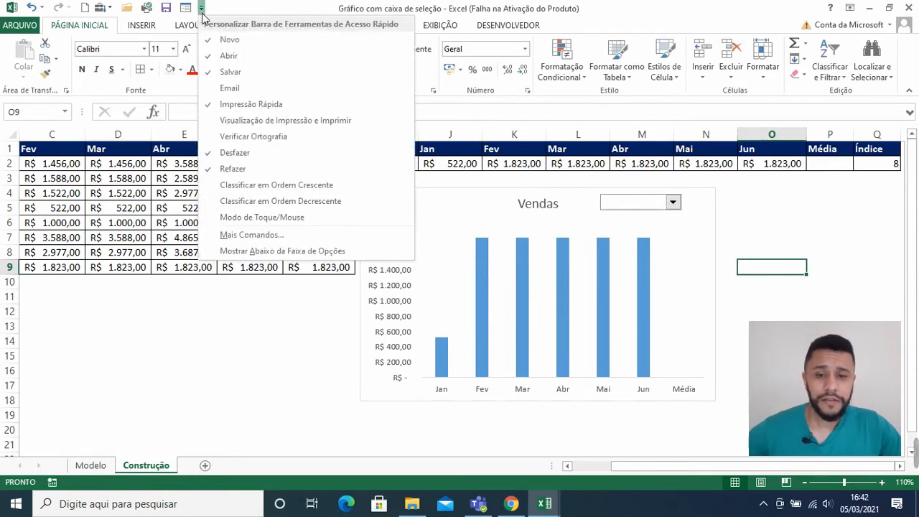
left_click(273, 236)
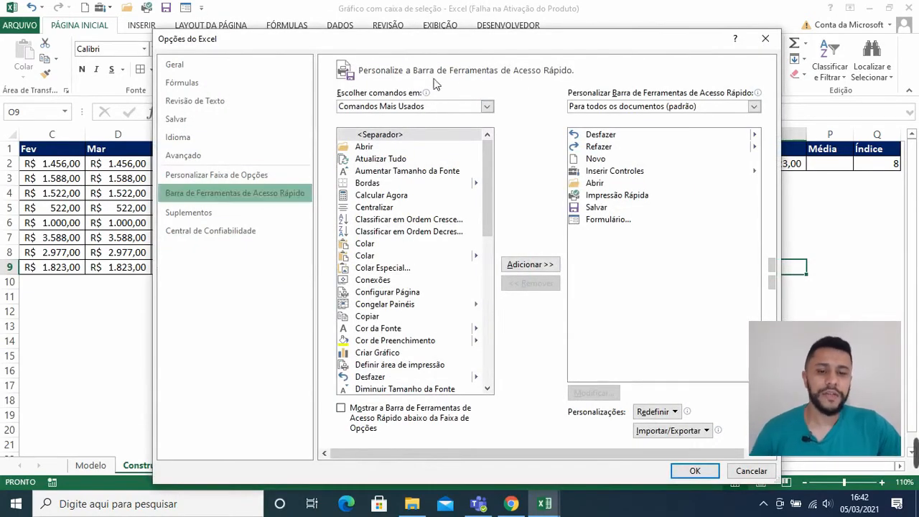
left_click(443, 107)
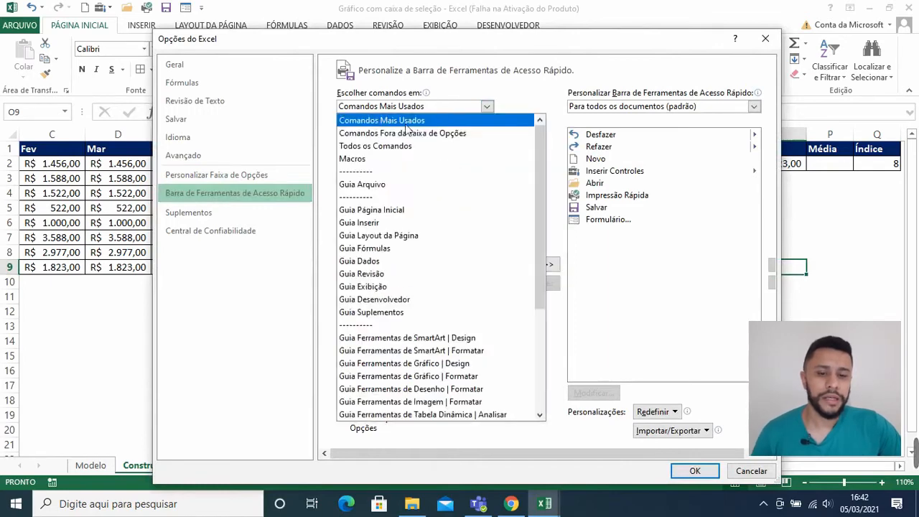
key("Escape")
left_click(415, 149)
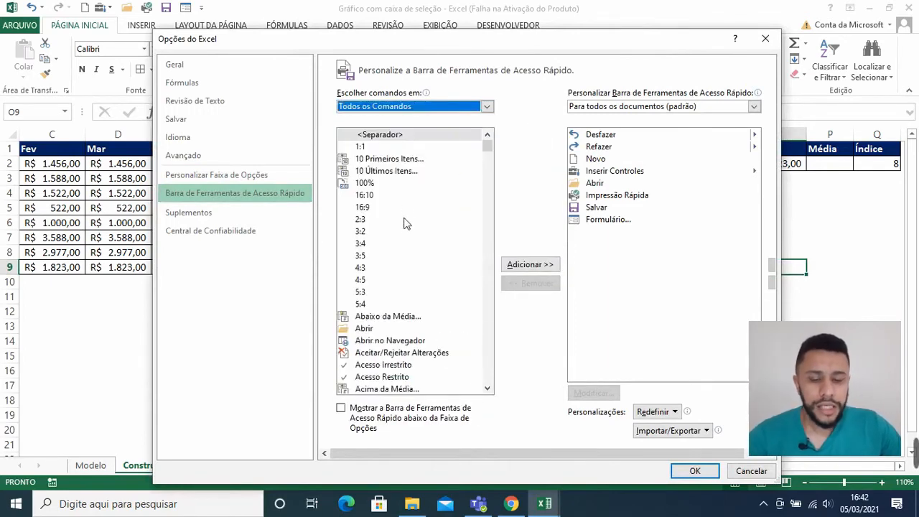
scroll(404, 224, "down", 20)
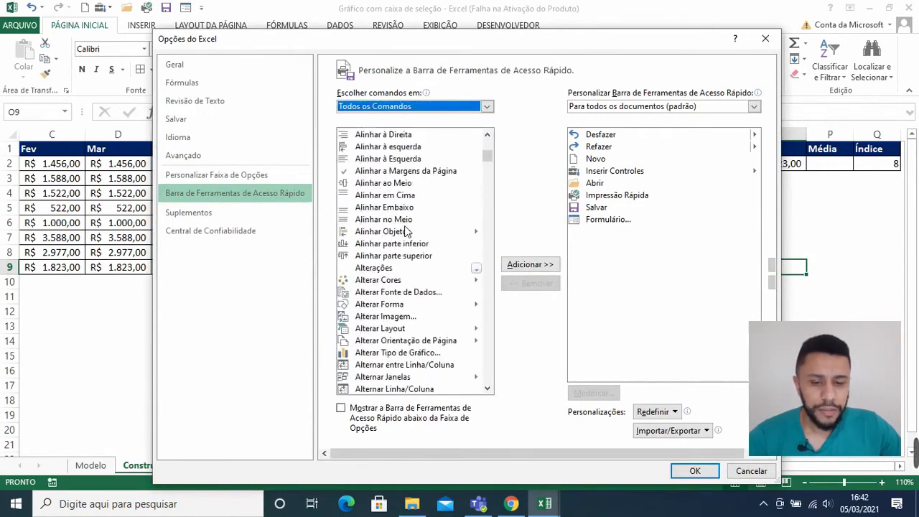
scroll(406, 229, "down", 20)
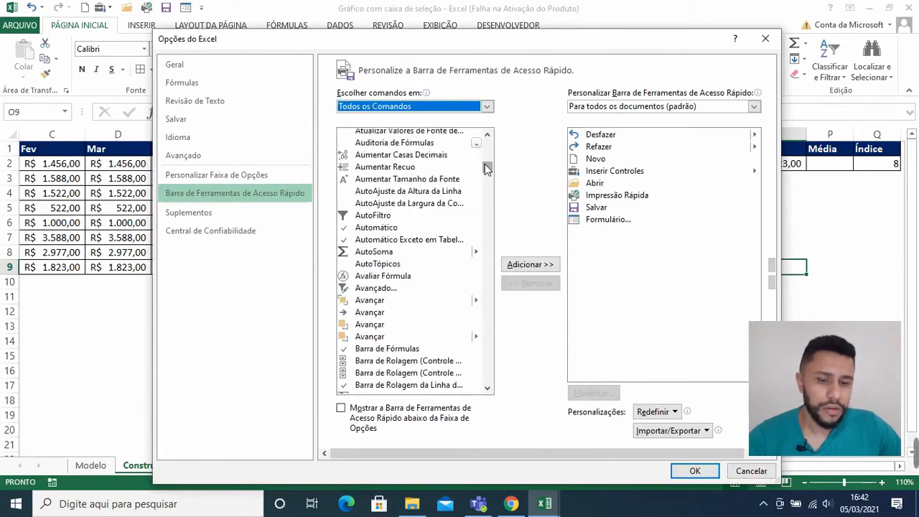
left_click_drag(486, 168, 491, 264)
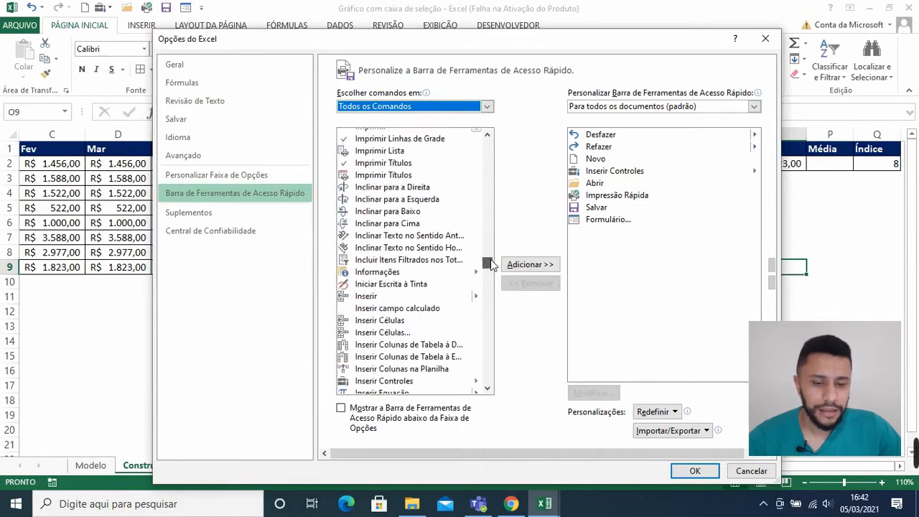
scroll(441, 280, "down", 2)
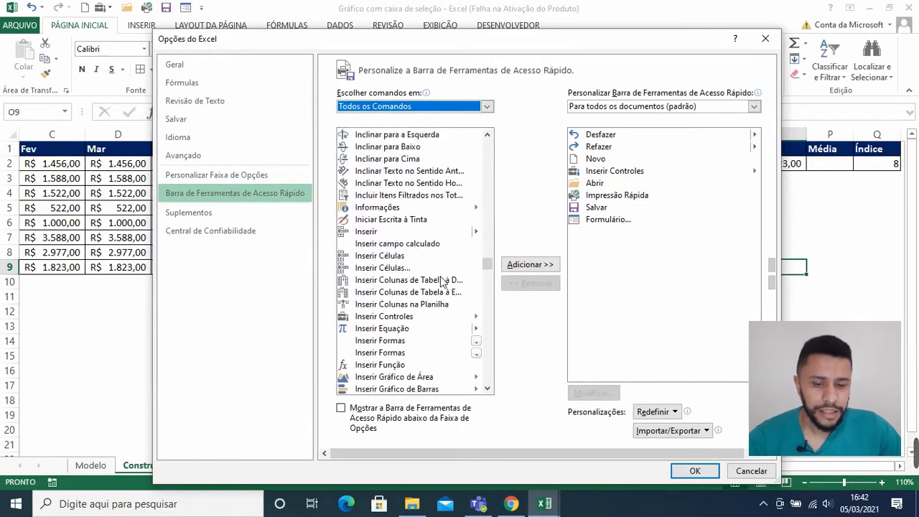
left_click(394, 317)
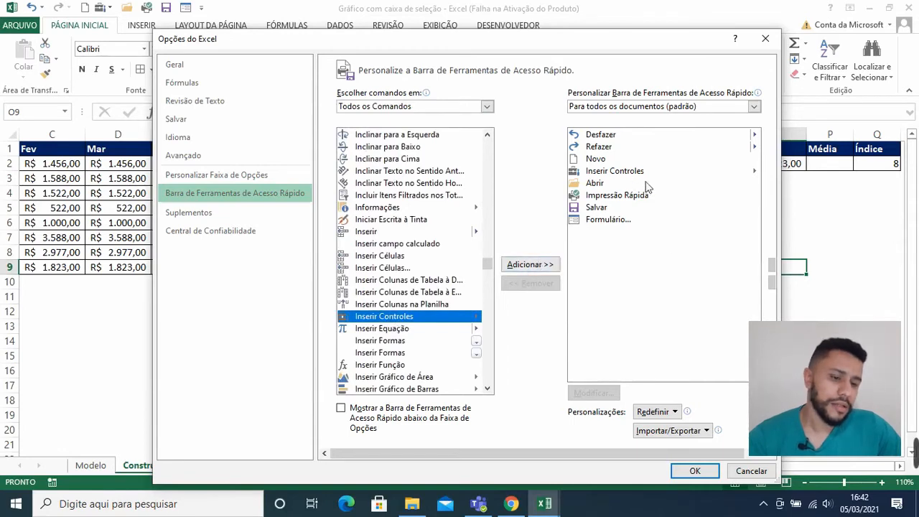
left_click(766, 40)
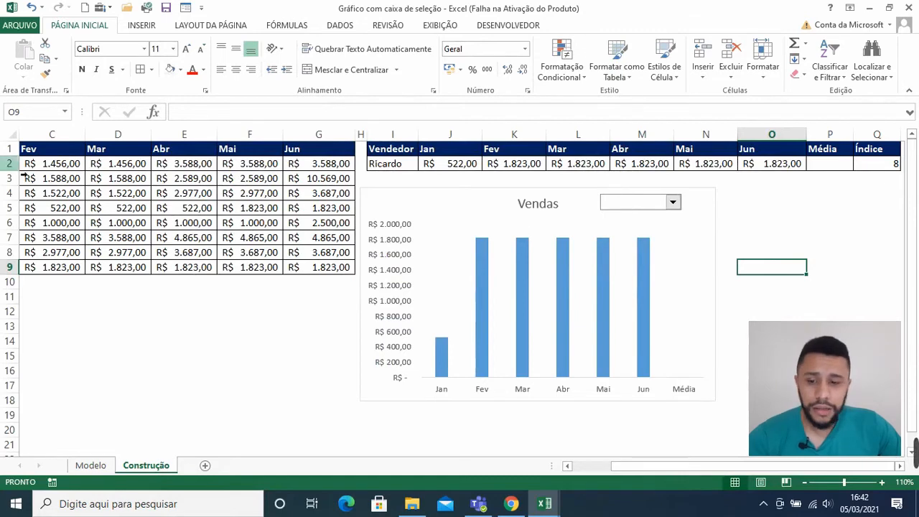
Step: Set the input range of the chart's combo box to the seller names in $A$2:$A$9
left_click_drag(650, 466, 600, 463)
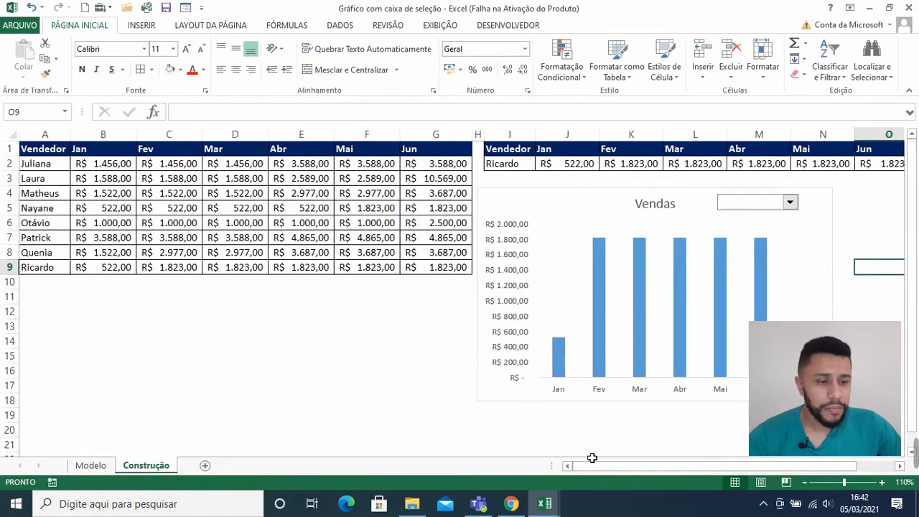
mouse_move(759, 253)
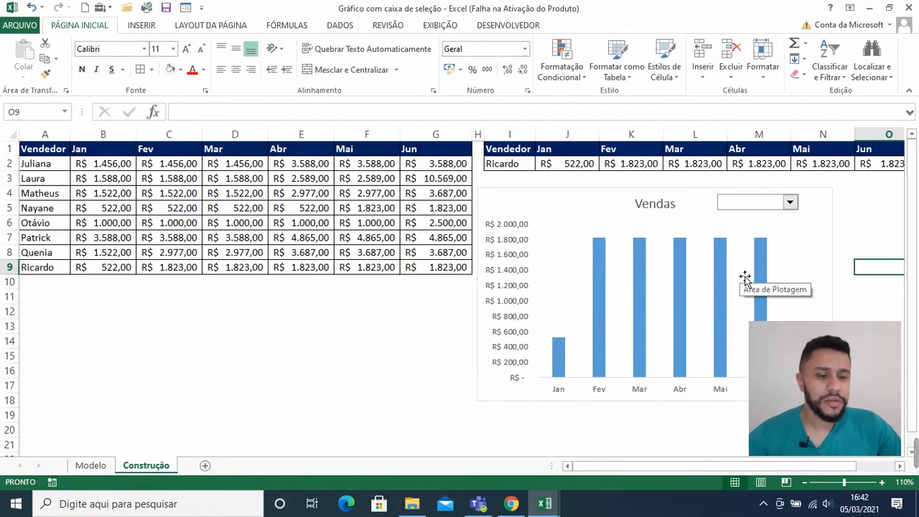
left_click(789, 203)
left_click(765, 207)
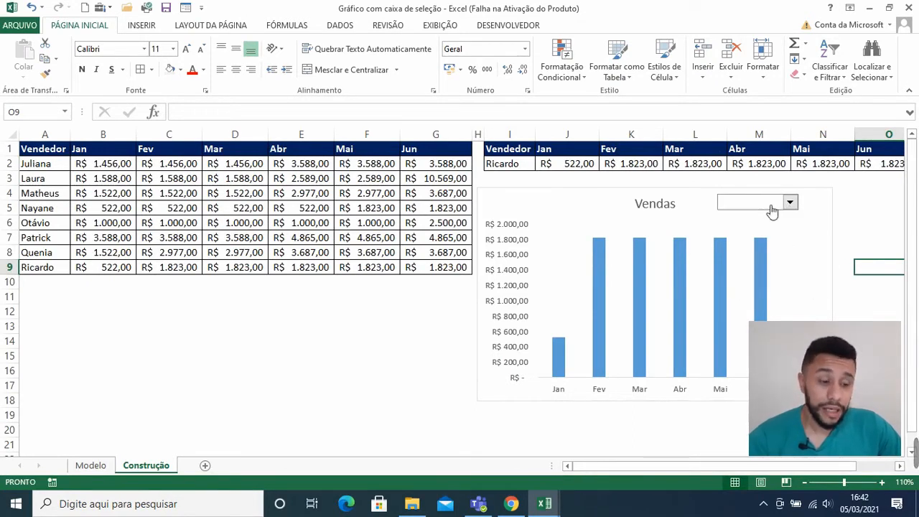
right_click(763, 208)
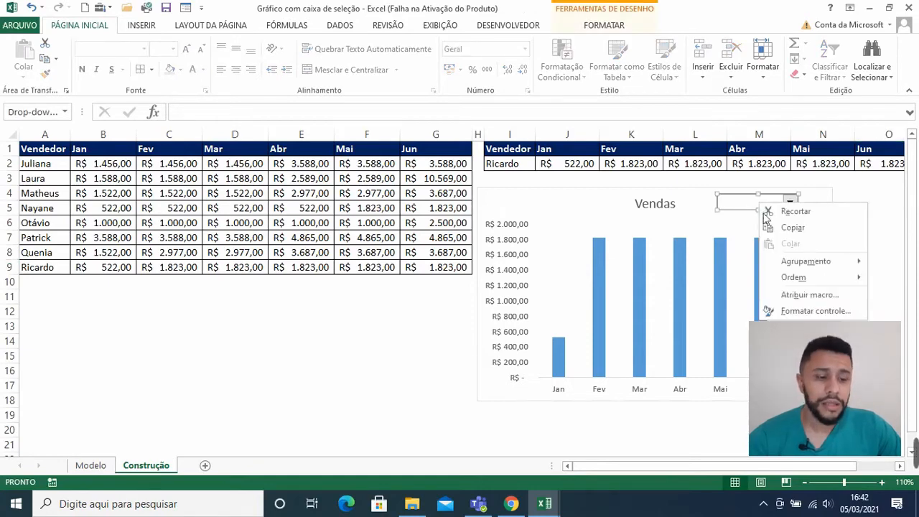
left_click(801, 316)
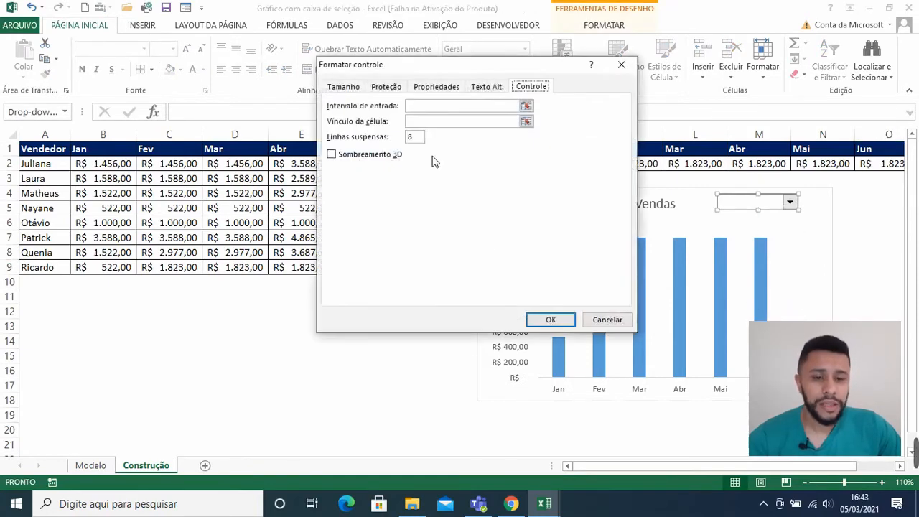
left_click(432, 110)
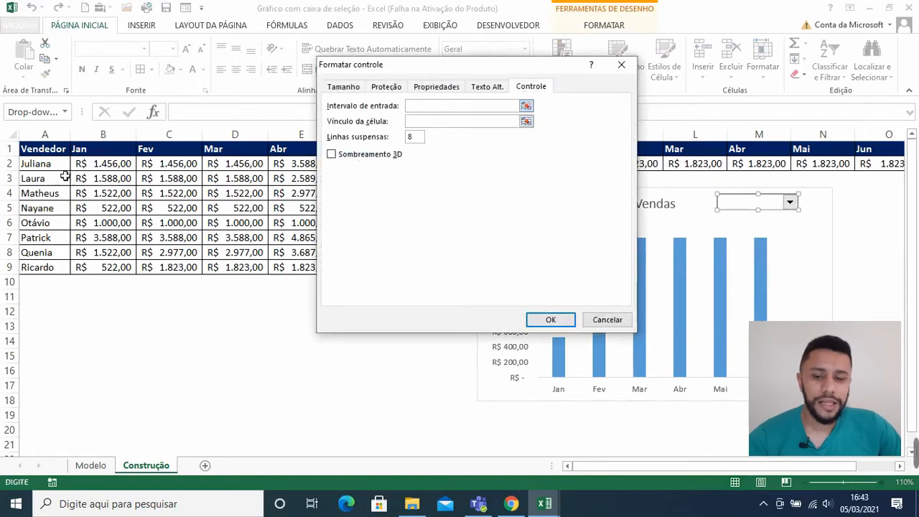
left_click_drag(48, 165, 74, 266)
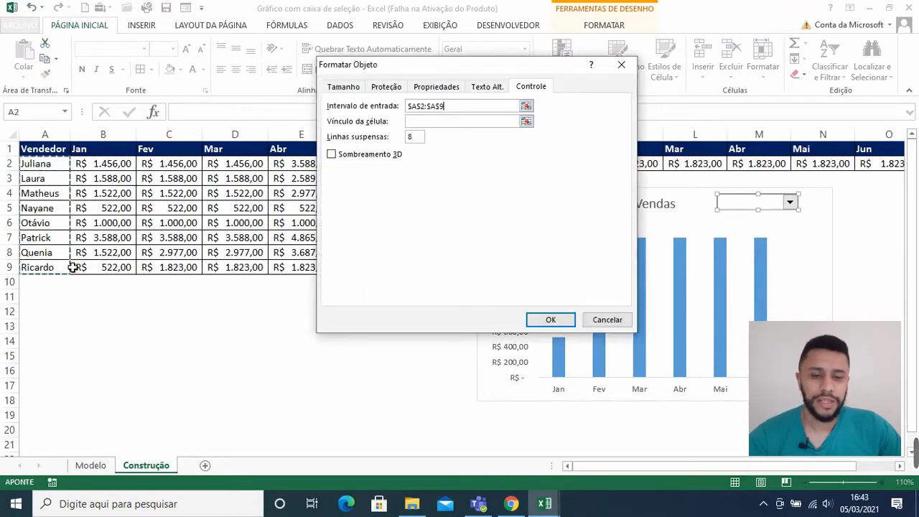
Step: Link the combo box to the Índice cell $Q$2 and apply the control settings
left_click(436, 121)
left_click_drag(611, 465, 674, 466)
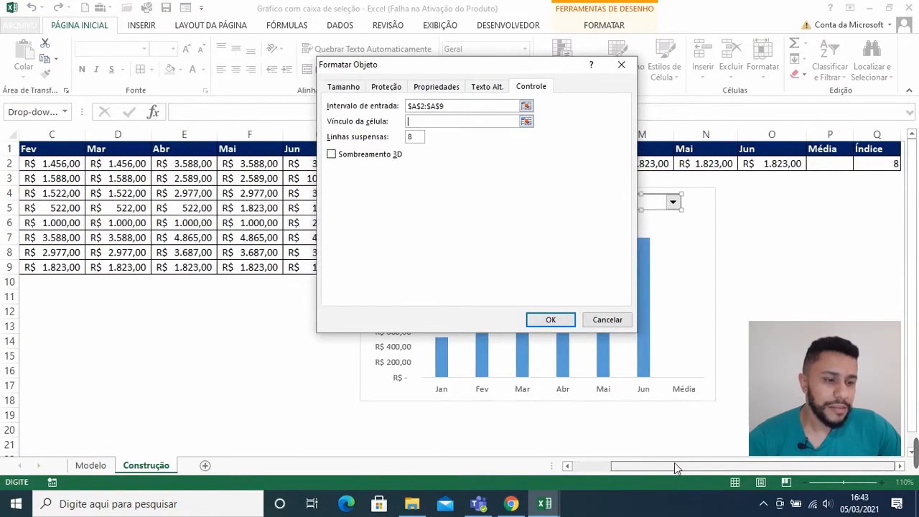
left_click(889, 166)
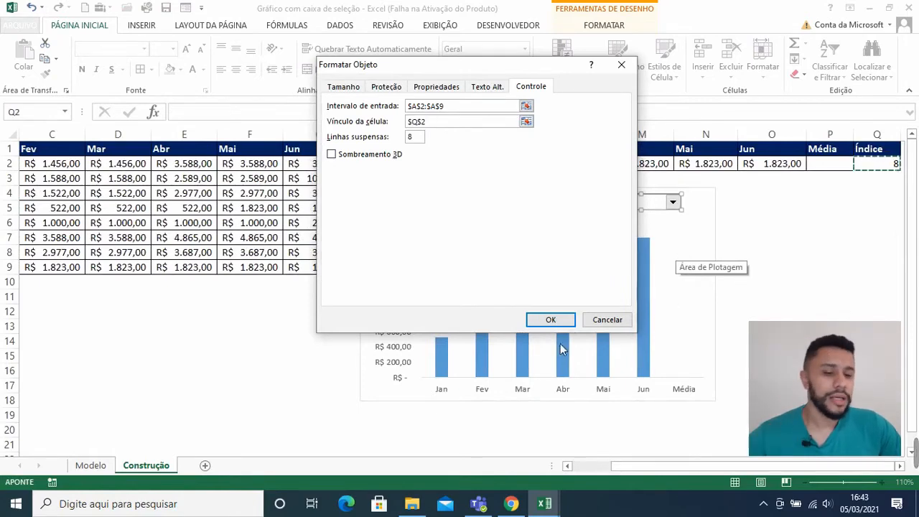
left_click(552, 320)
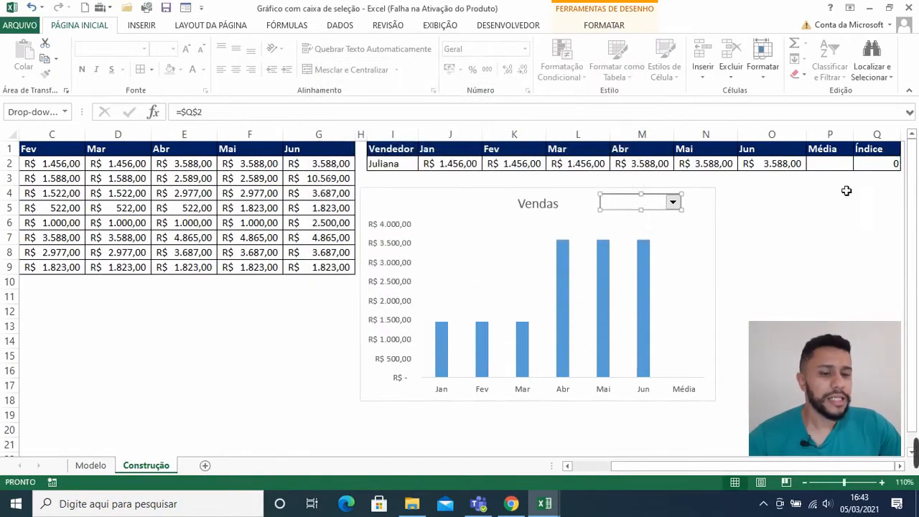
left_click(745, 237)
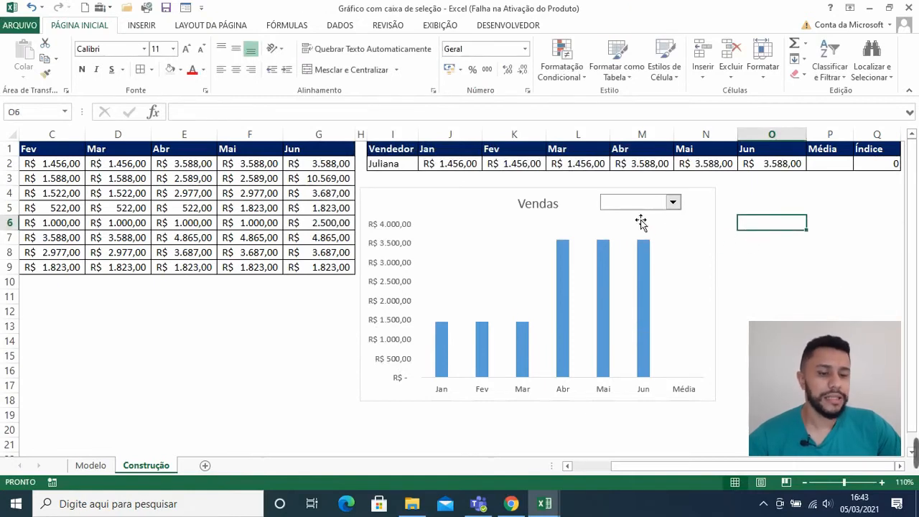
Step: Test the combo box by choosing the fourth and sixth sellers, and leave the first seller selected
left_click(672, 202)
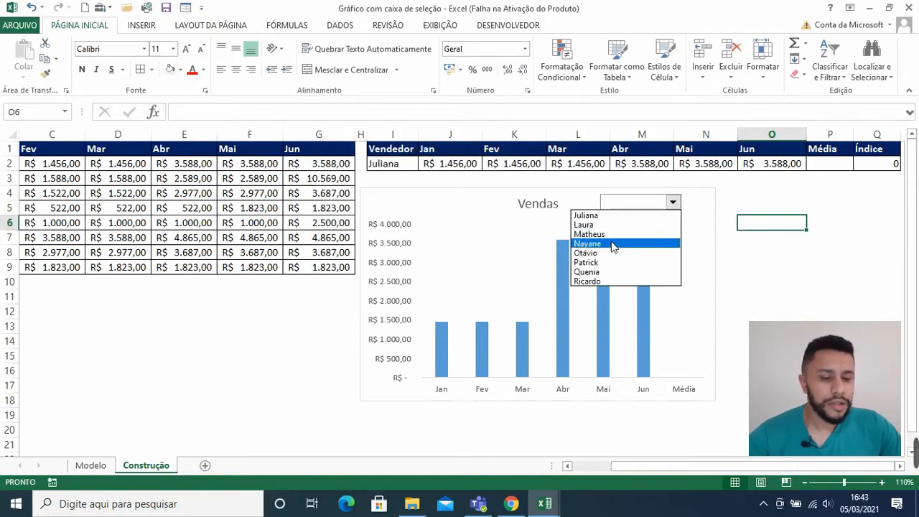
left_click(612, 244)
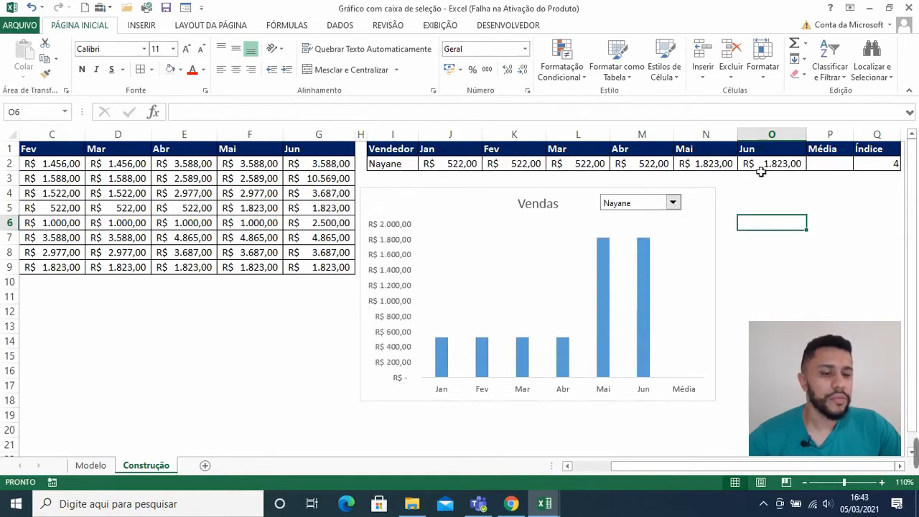
left_click(673, 203)
left_click(619, 256)
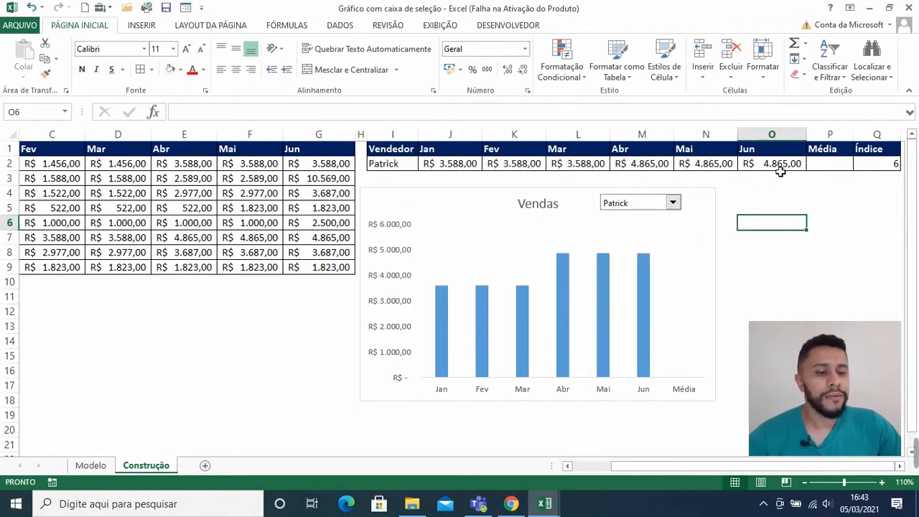
left_click(672, 202)
left_click(617, 215)
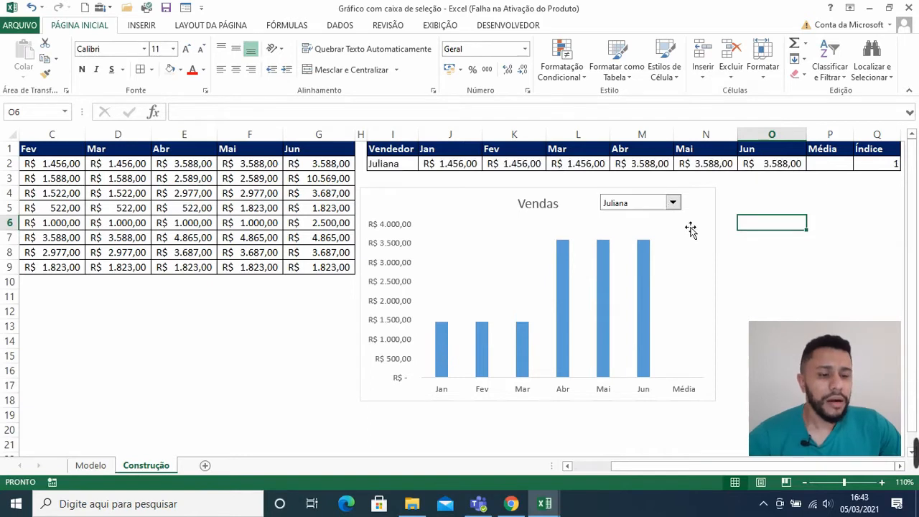
Step: Try moving the chart down to test whether the combo box follows it, and undo the move
left_click(711, 251)
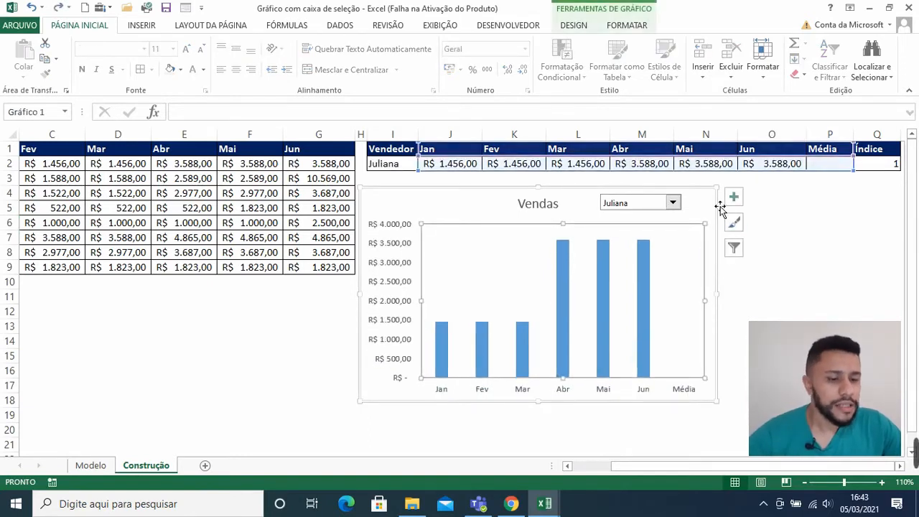
left_click_drag(722, 206, 720, 231)
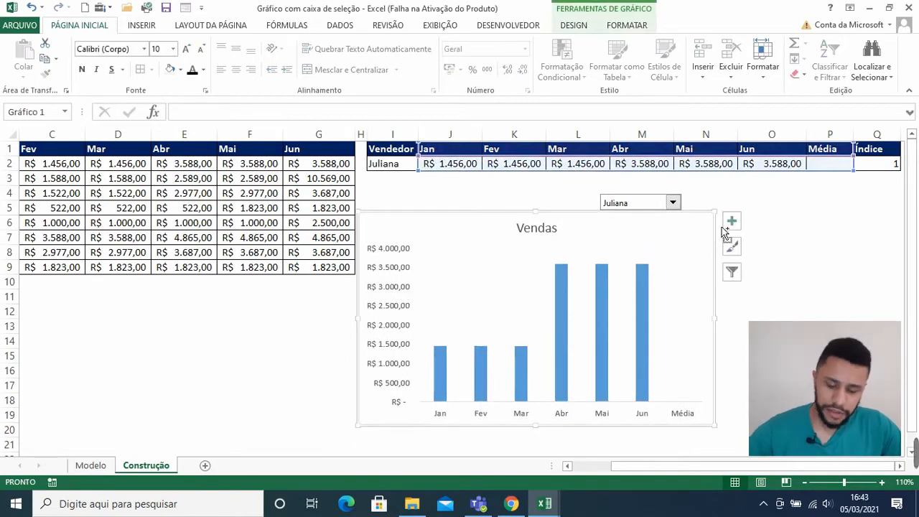
key("ctrl+z")
left_click(817, 239)
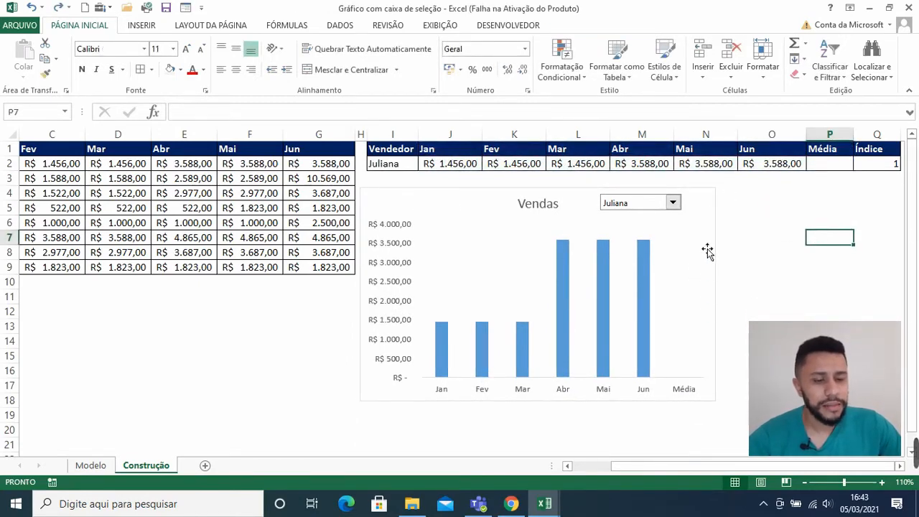
Step: Check the Modelo sheet's layout and group the combo box with the Vendas chart on the Construção sheet
left_click(92, 465)
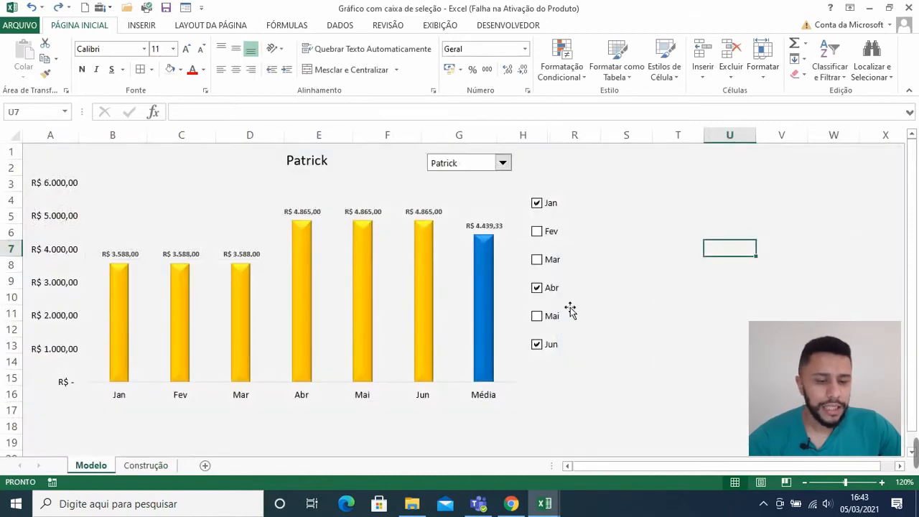
left_click(159, 465)
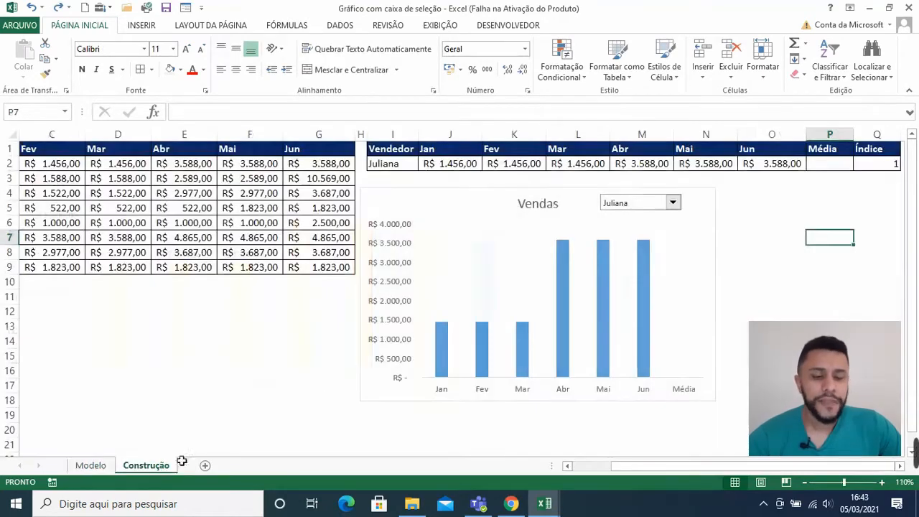
left_click(681, 208, "ctrl")
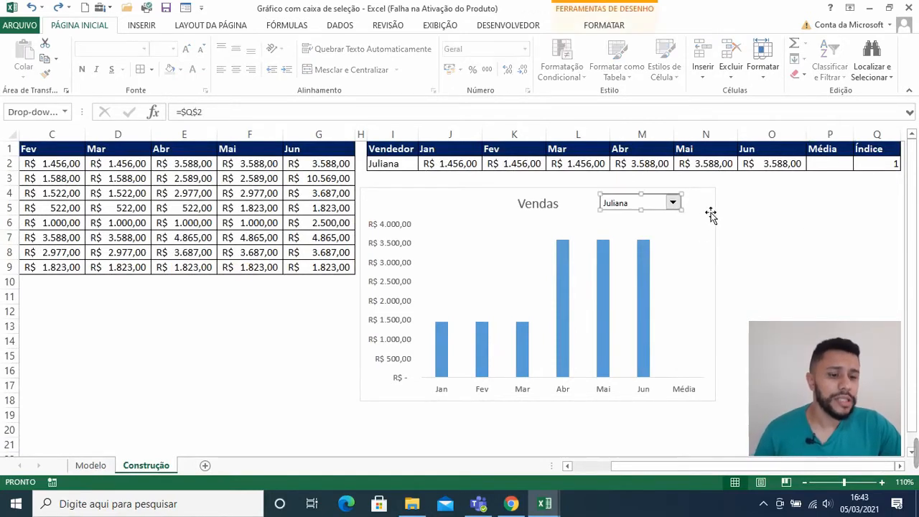
left_click(711, 215, "ctrl")
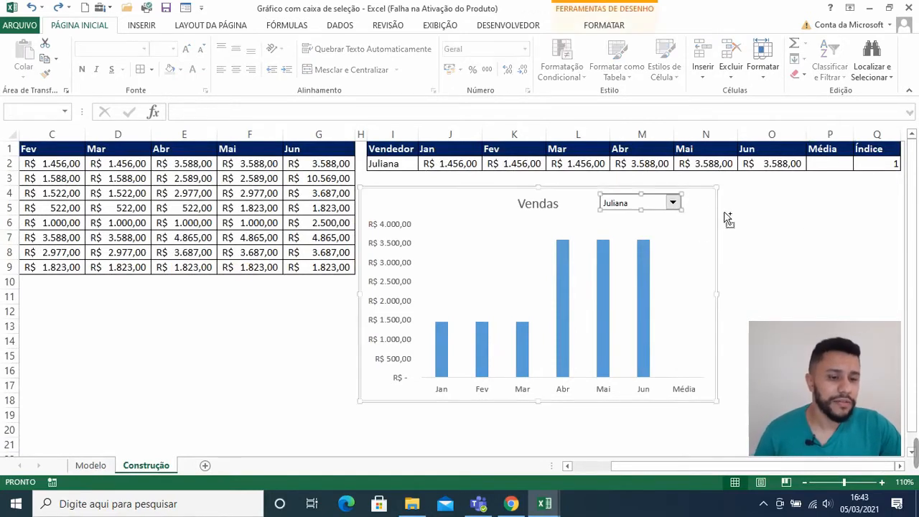
left_click(605, 27)
left_click(792, 61)
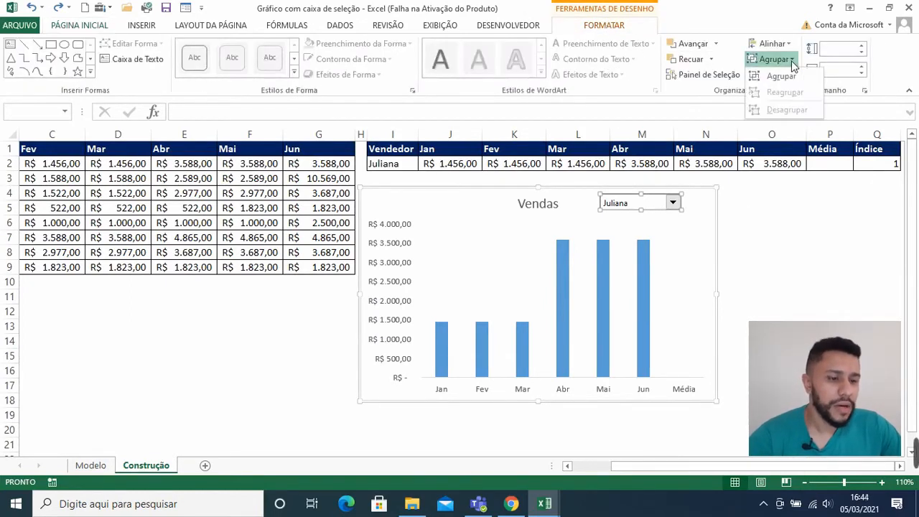
left_click(783, 77)
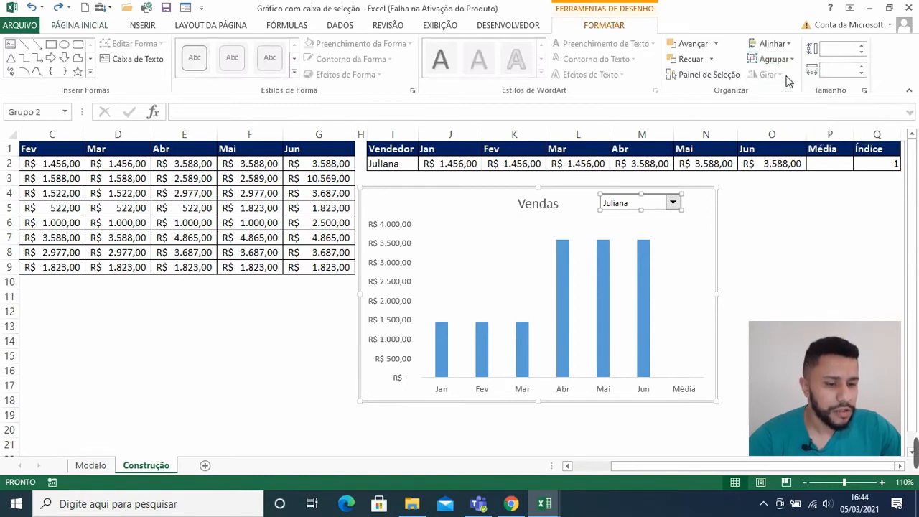
left_click(817, 283)
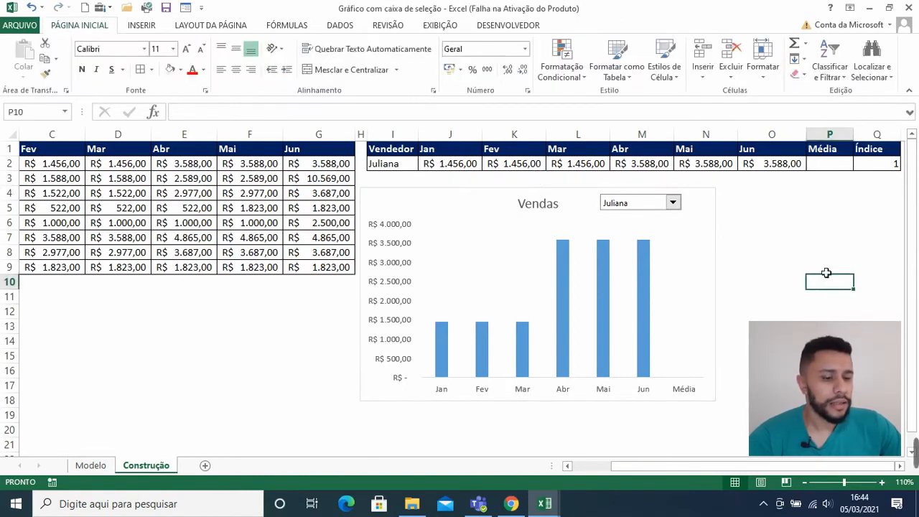
Step: Move the grouped Vendas chart and combo box further down below the helper table
left_click_drag(712, 225, 712, 265)
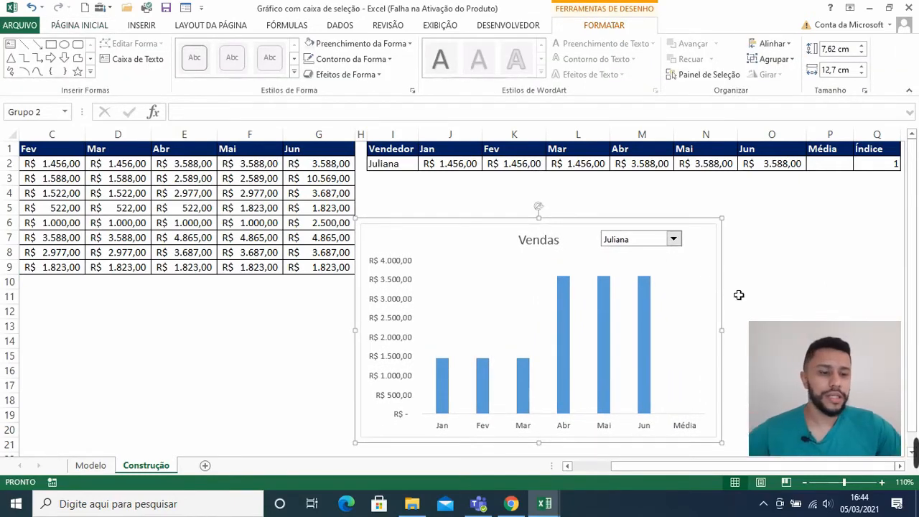
left_click(674, 239)
left_click(793, 250)
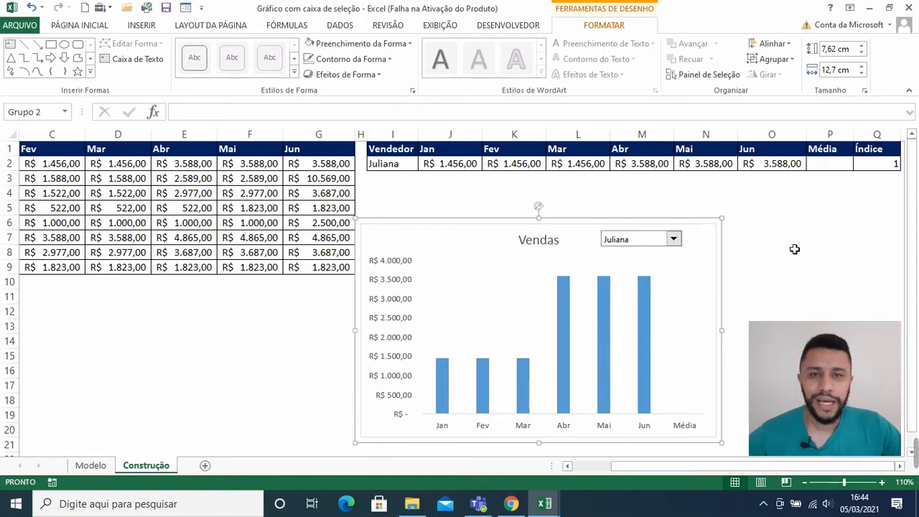
Step: Narrow the Vendas plot area and widen the grouped chart to leave free space beside the columns
left_click(659, 332)
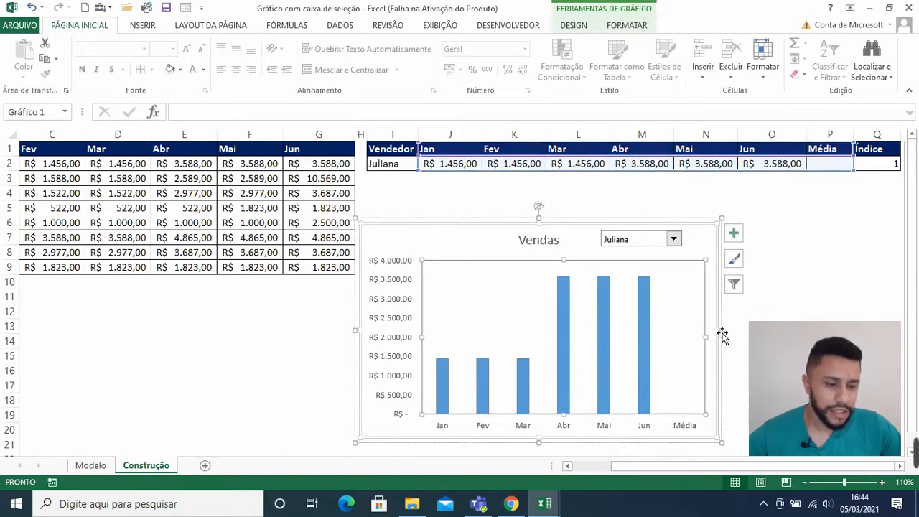
left_click_drag(714, 342, 661, 343)
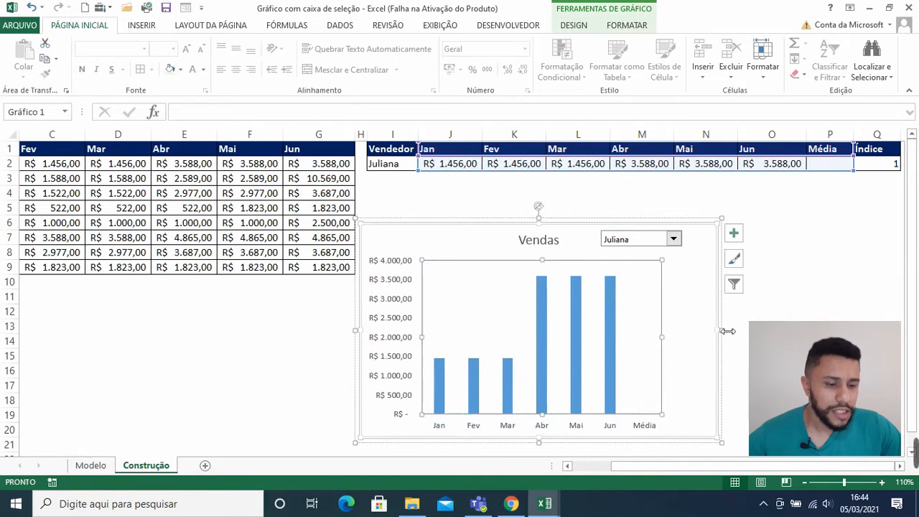
left_click_drag(721, 330, 798, 330)
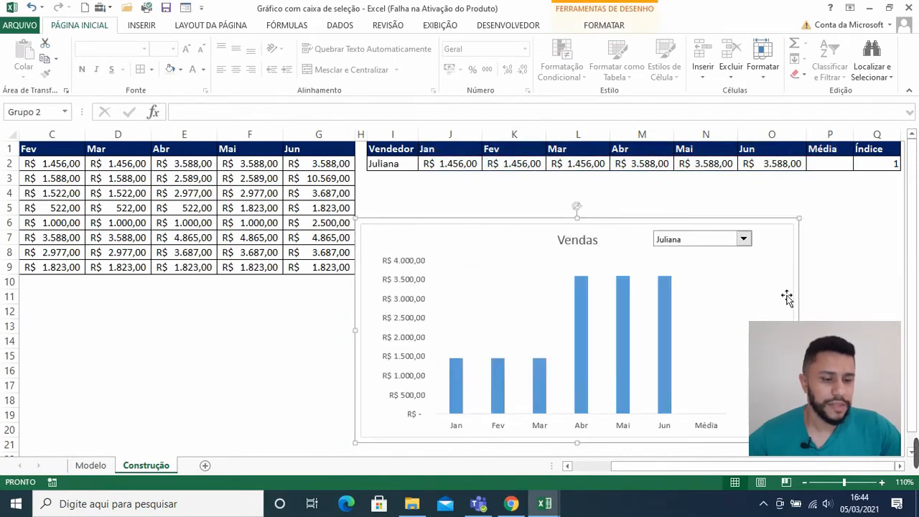
left_click(709, 349)
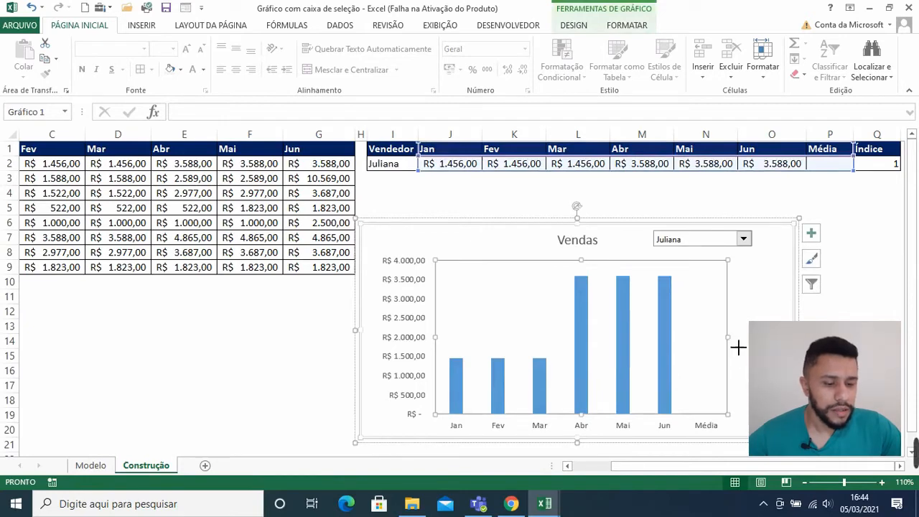
left_click_drag(736, 347, 728, 345)
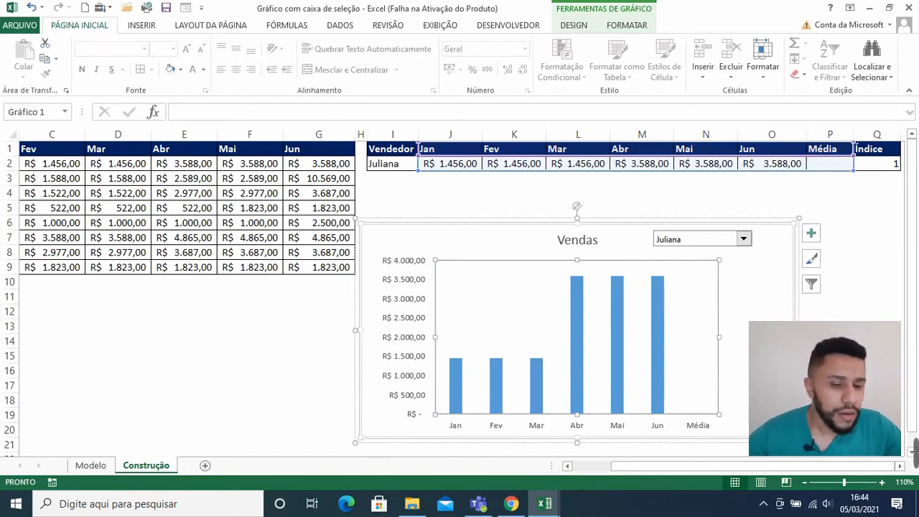
left_click(848, 310)
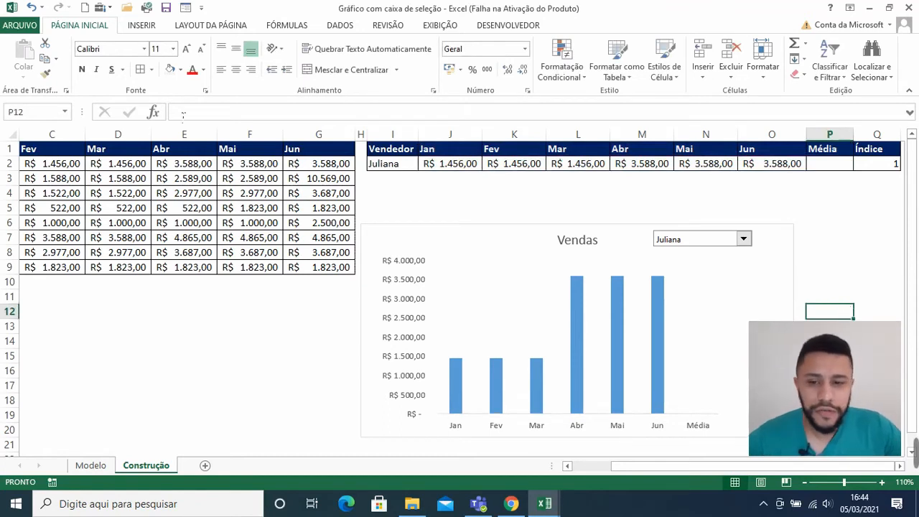
Step: Insert a check box form control in the free space beside the chart's columns
left_click(102, 8)
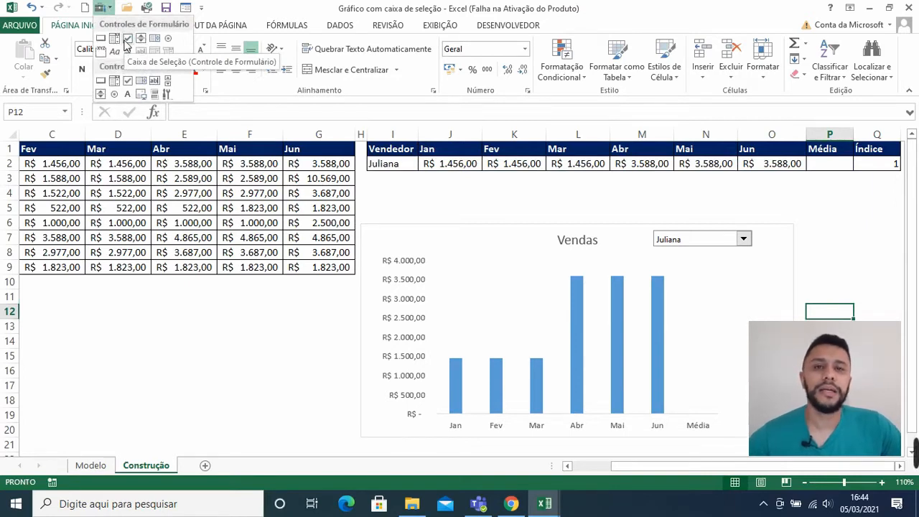
left_click(127, 39)
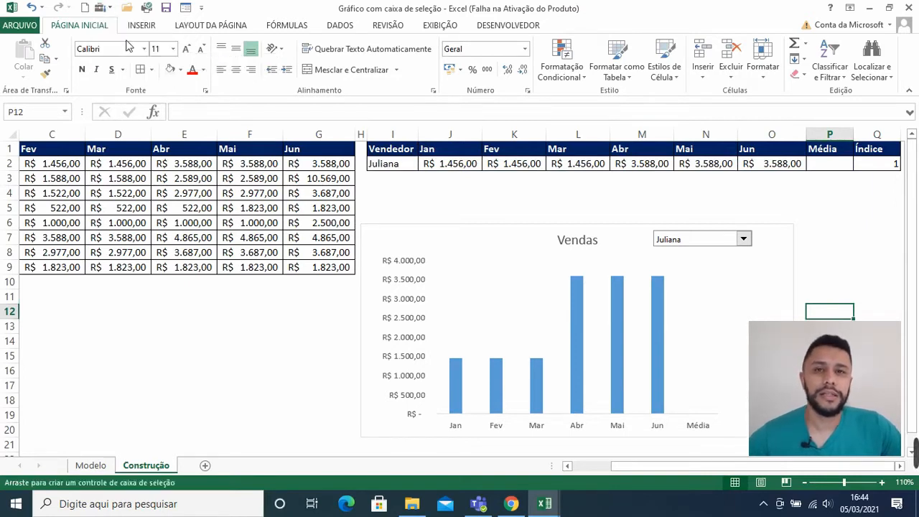
left_click(740, 280)
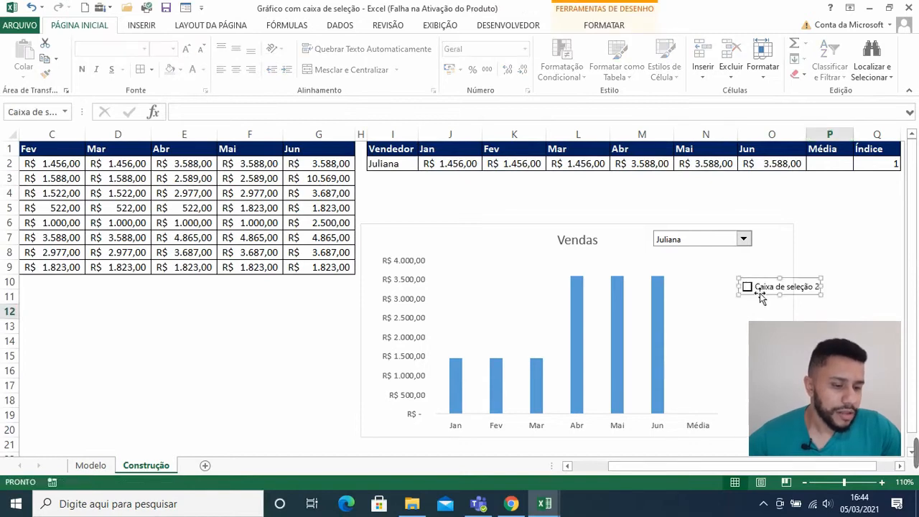
Step: Replace the new check box's caption with Jan and narrow its frame to fit within the chart
right_click(761, 289)
left_click(798, 345)
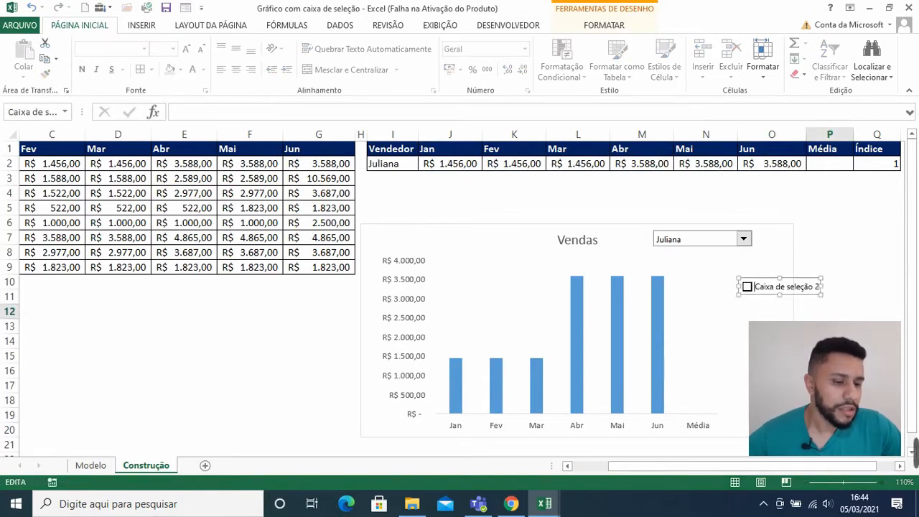
key("Delete")
key("Delete")
key("Delete")
key("Delete")
key("Delete")
key("Delete")
key("Delete")
key("Delete")
key("Delete")
key("Delete")
key("Delete")
key("Delete")
key("Delete")
key("Delete")
key("Delete")
key("Delete")
key("Delete")
key("Delete")
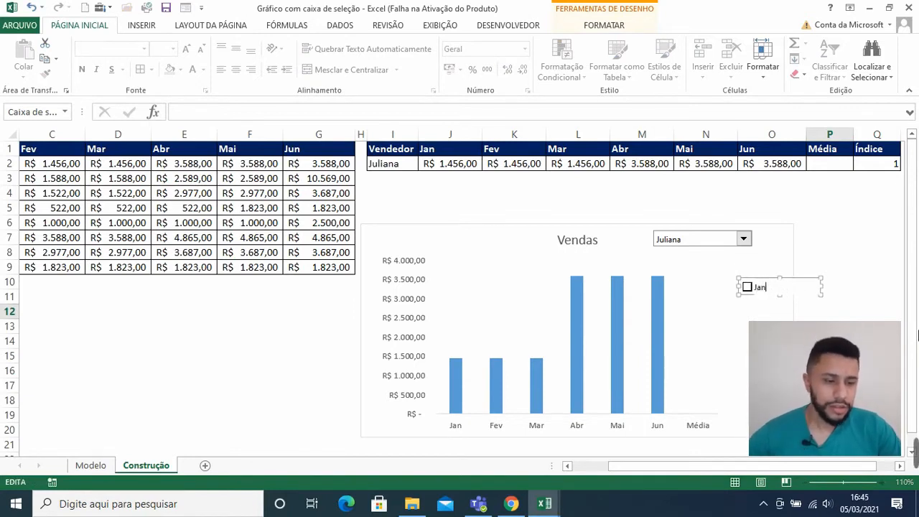
left_click(826, 293)
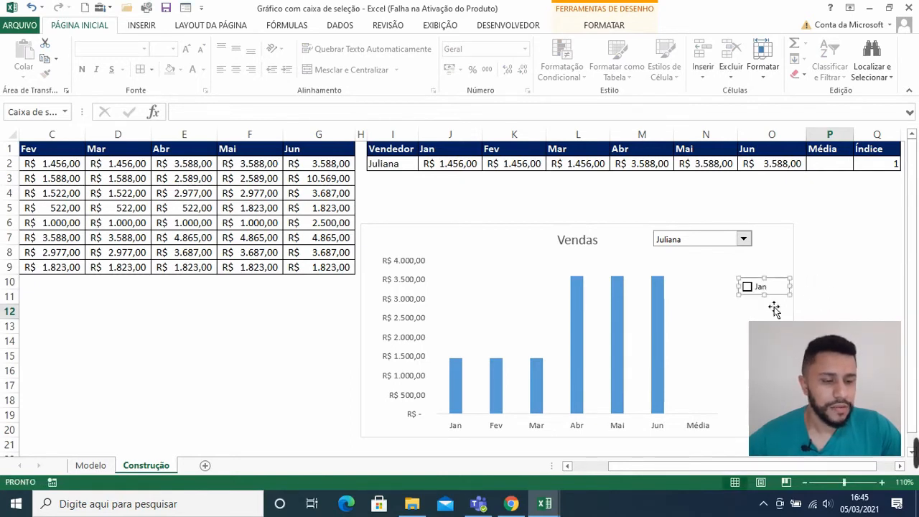
left_click(814, 299)
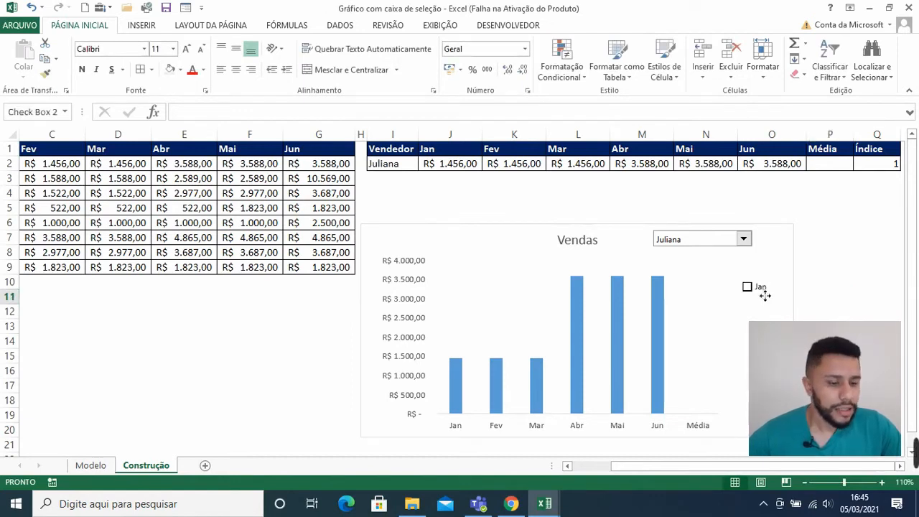
Step: Copy the Jan check box and paste five duplicates onto the sheet
right_click(762, 289)
left_click(802, 315)
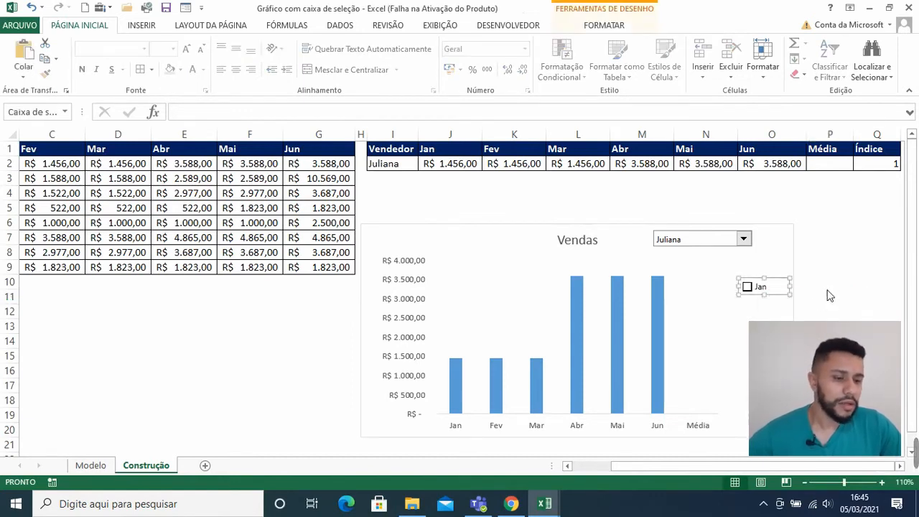
left_click(830, 294)
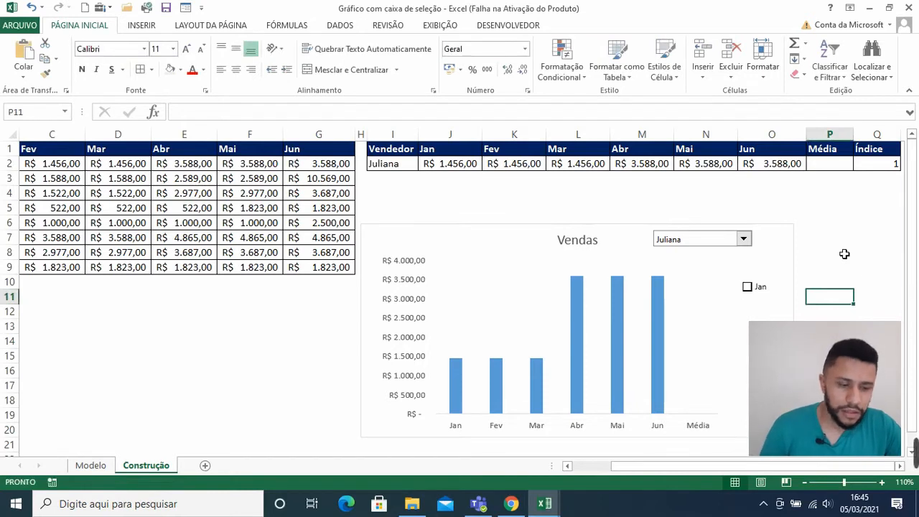
key("ctrl+v")
key("ctrl+v")
key("ctrl+v")
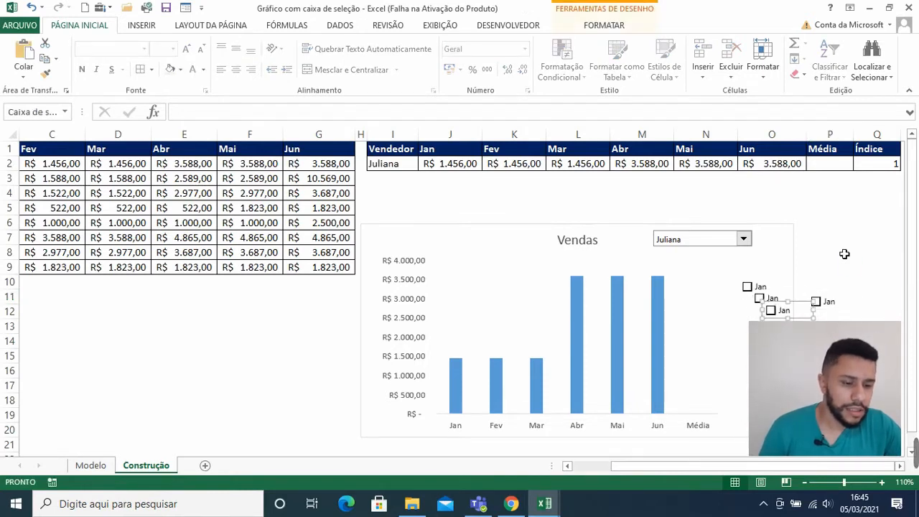
key("ctrl+v")
key("ctrl+v")
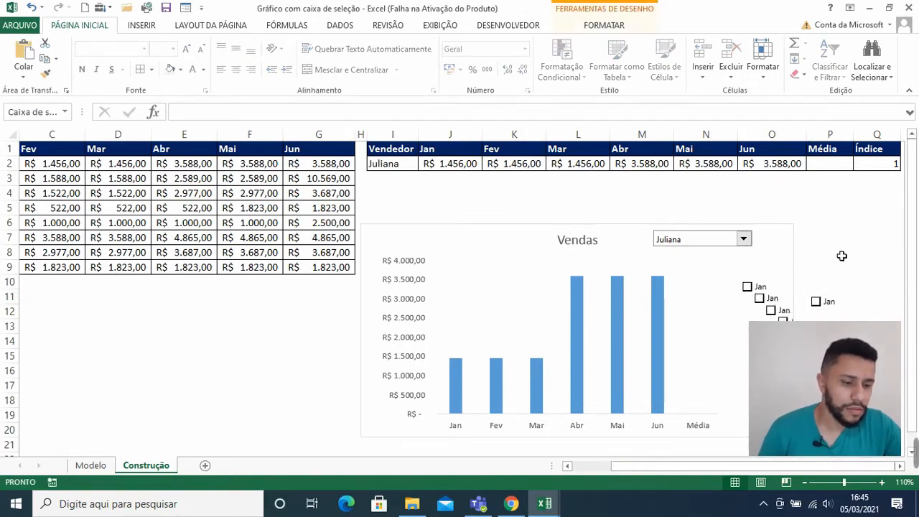
Step: Move the overlapping Jan duplicates together down and away from the original check box
left_click(769, 305, "ctrl")
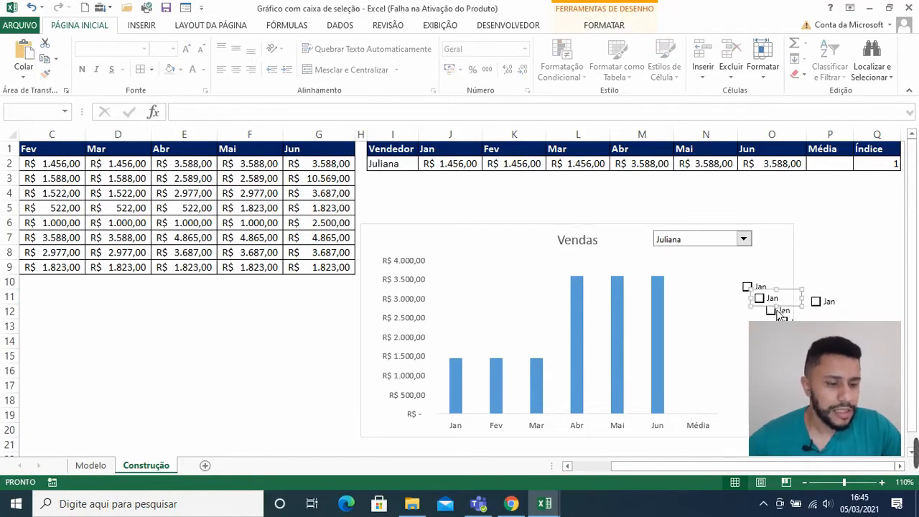
left_click(781, 316, "ctrl")
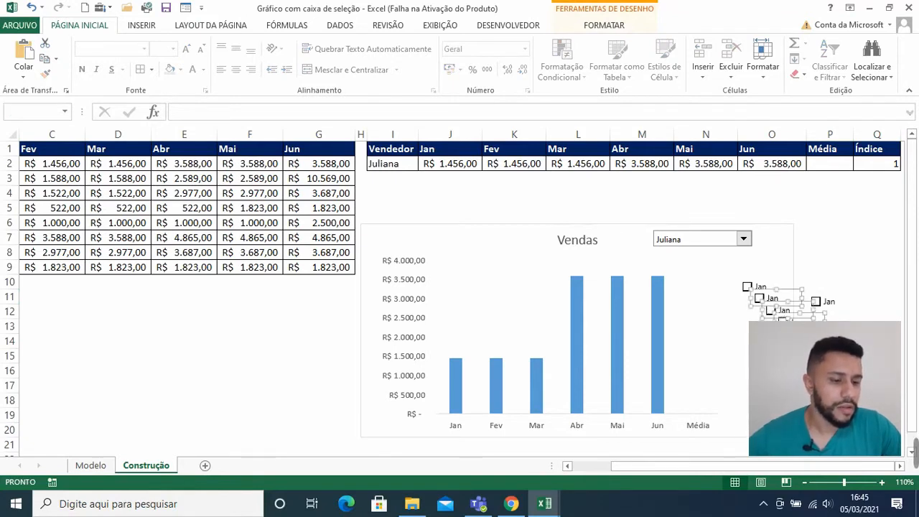
left_click_drag(781, 316, 756, 374)
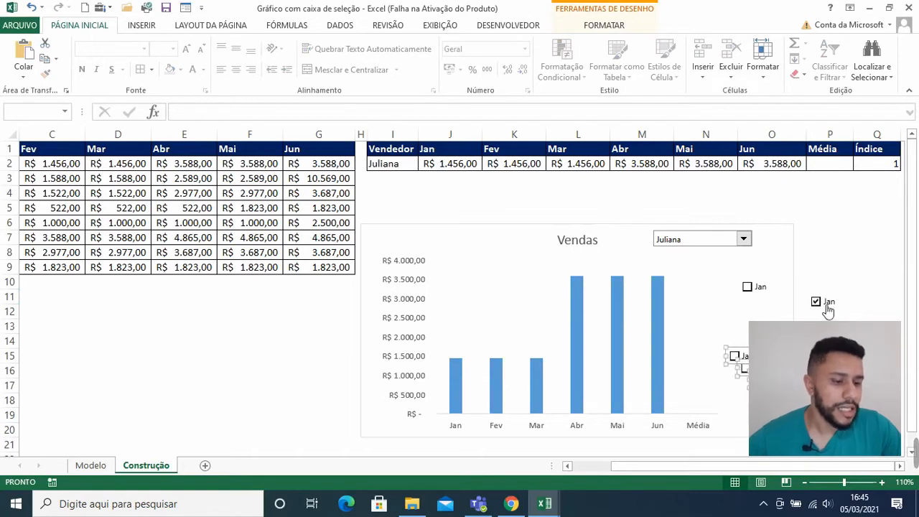
left_click(830, 341)
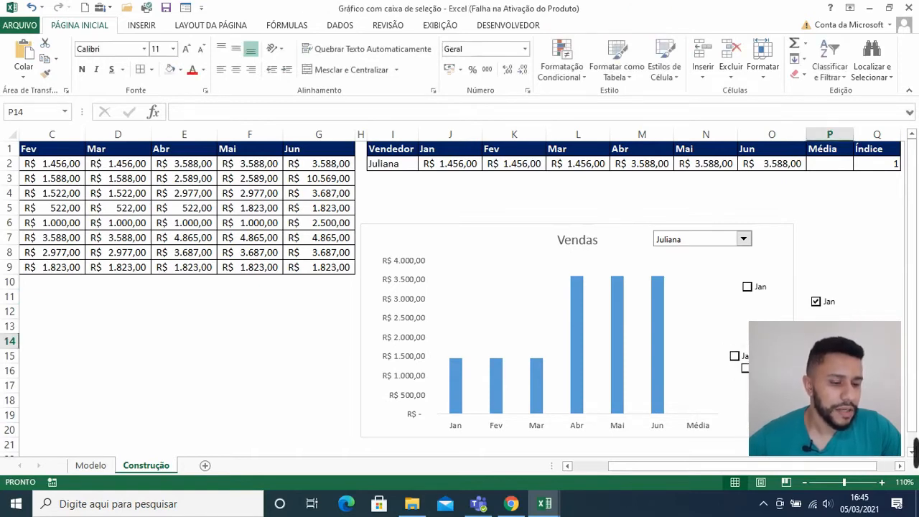
Step: Move the duplicate outside the chart to directly below the original Jan check box
left_click(833, 305, "ctrl")
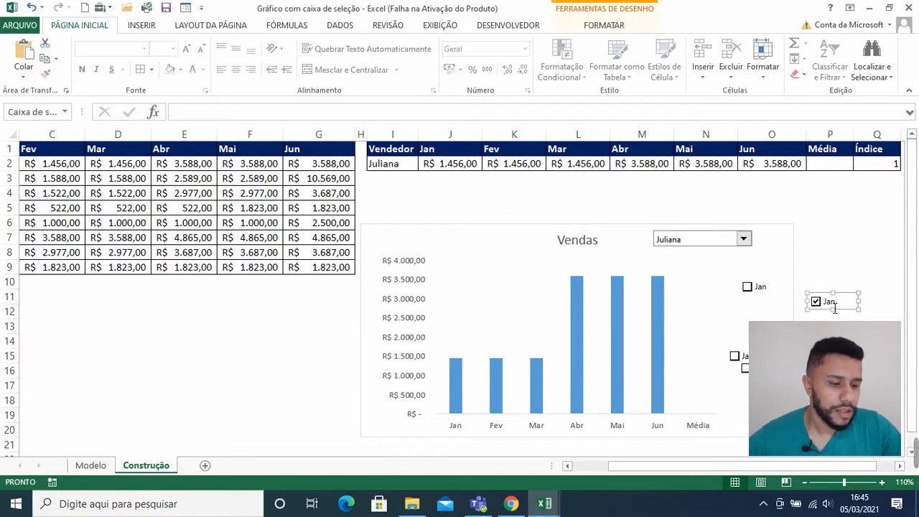
left_click(834, 307)
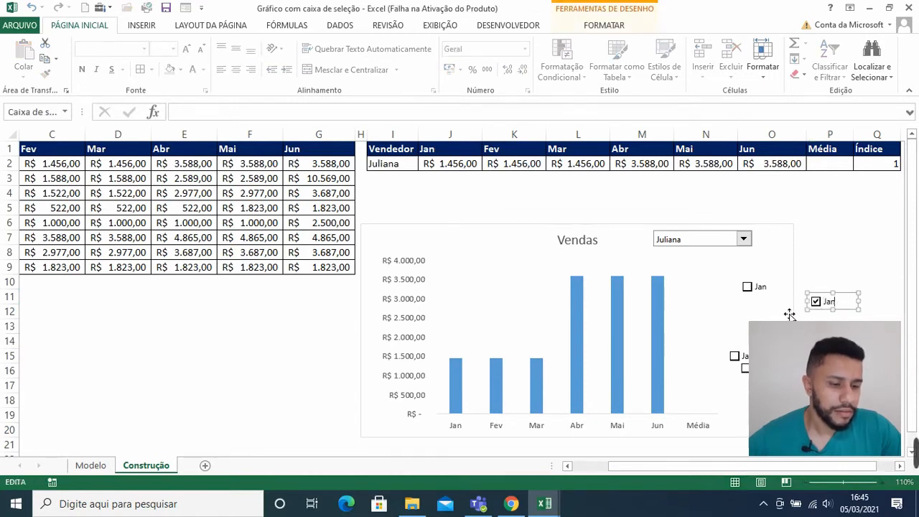
left_click_drag(829, 315, 819, 317)
left_click(858, 324)
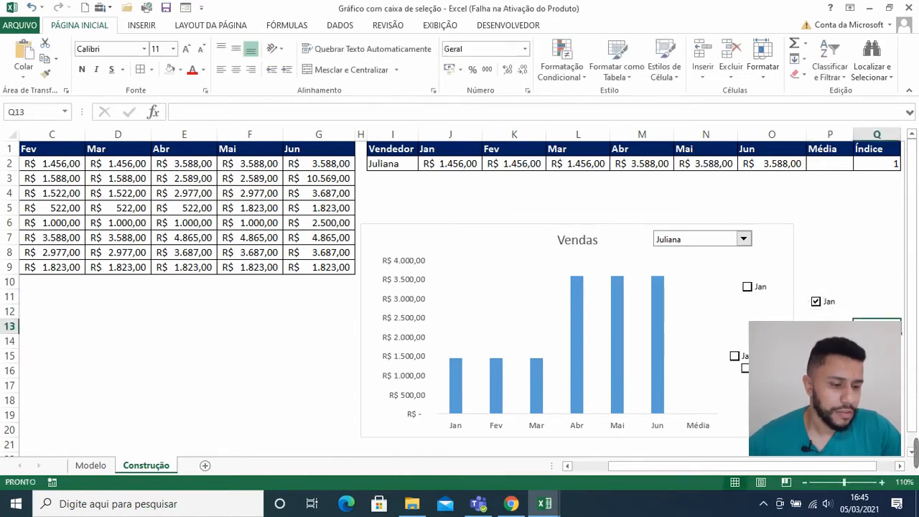
left_click(832, 313, "ctrl")
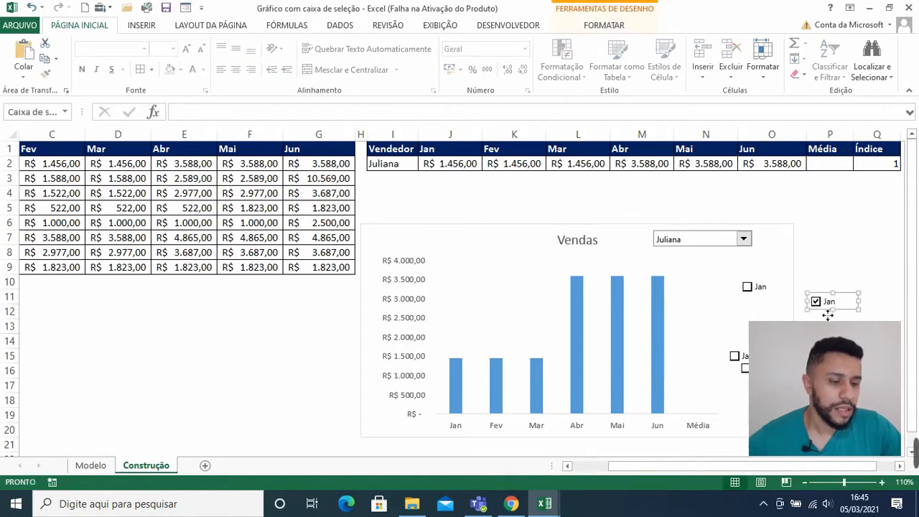
left_click_drag(827, 315, 759, 317)
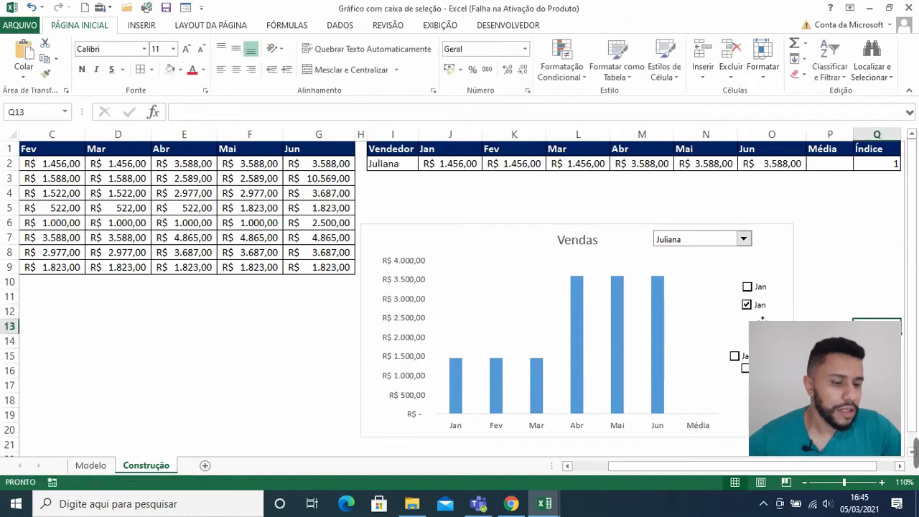
Step: Change the caption of the second check box to Fev
right_click(764, 304)
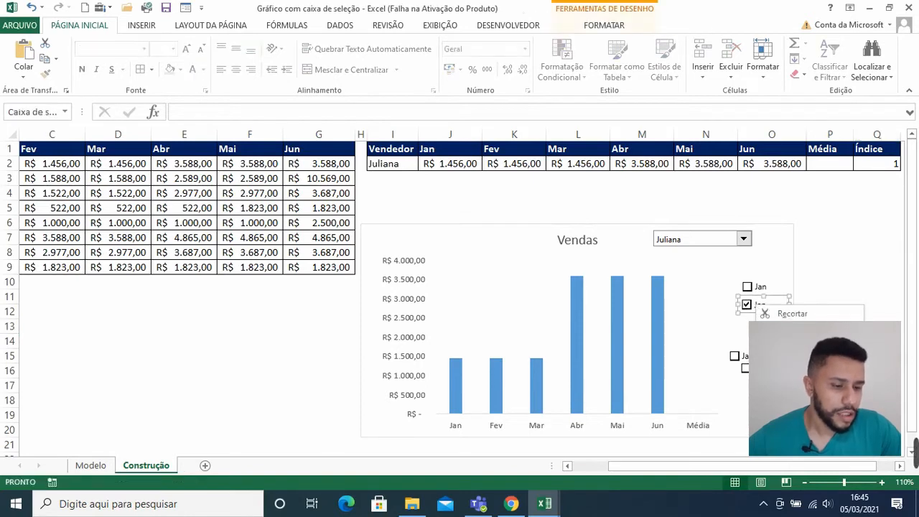
left_click(797, 361)
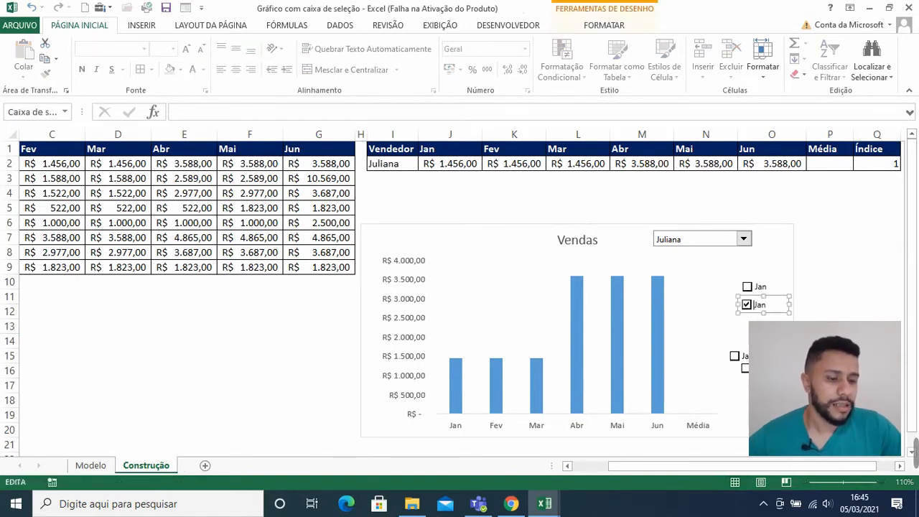
key("Delete")
key("Delete")
key("Delete")
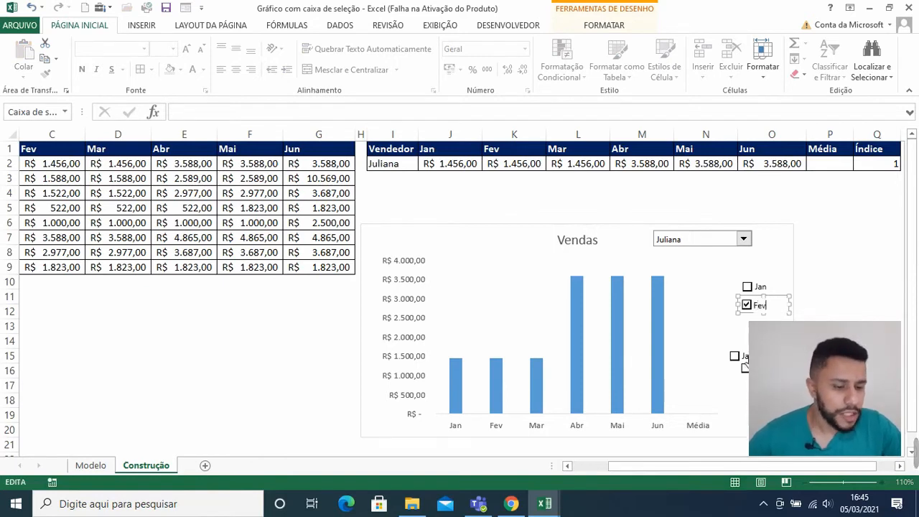
left_click(829, 356)
Step: Stack two more of the duplicate check boxes below Fev as the third and fourth in the column
right_click(764, 356)
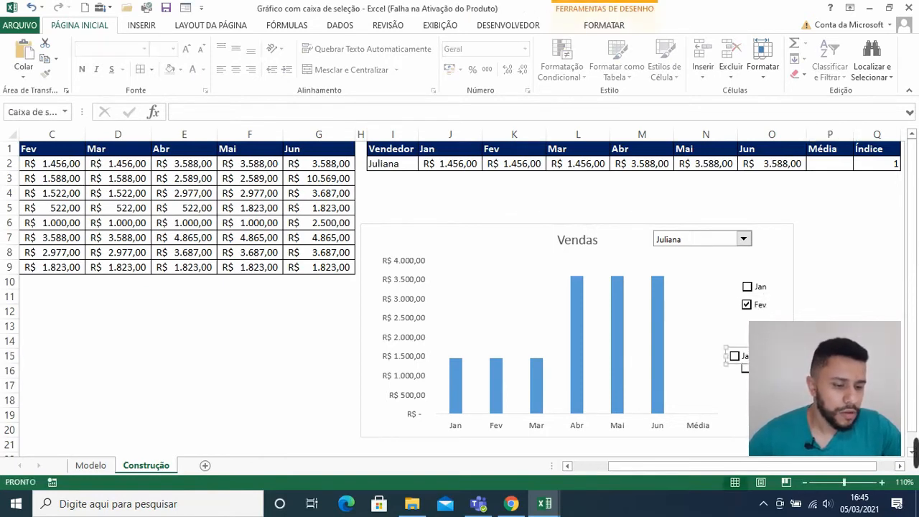
left_click_drag(748, 354, 759, 331)
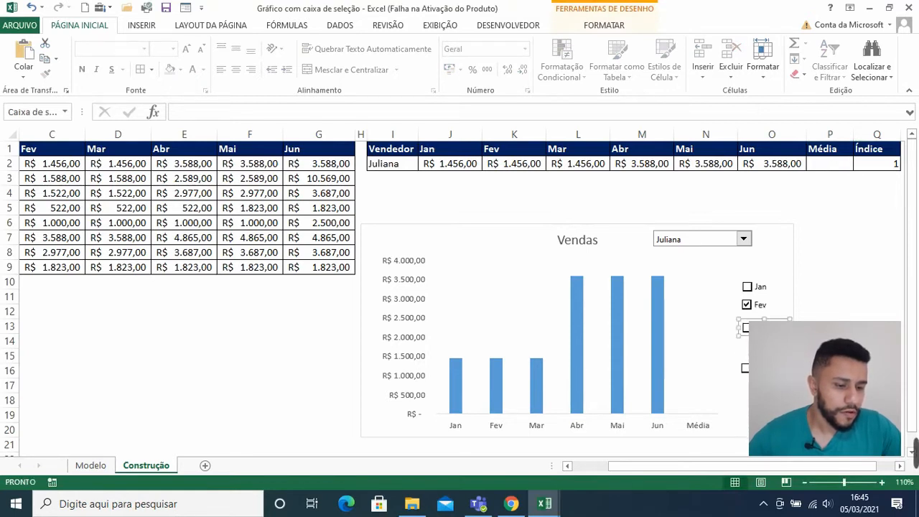
key("Escape")
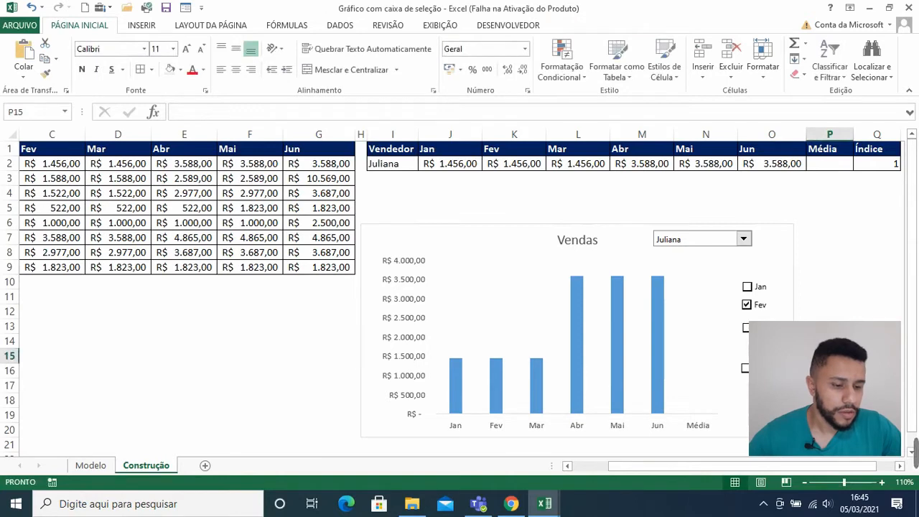
left_click(757, 367, "ctrl")
left_click_drag(758, 367, 757, 362)
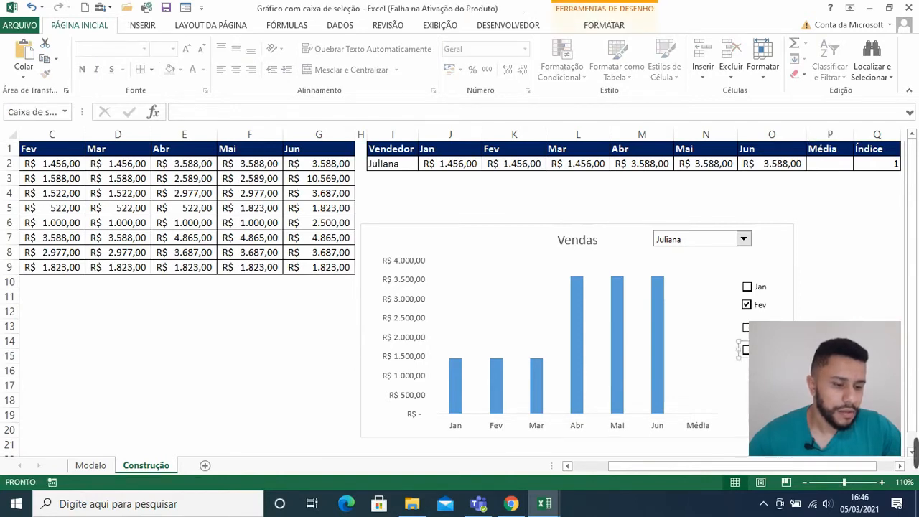
Step: Stack the last two duplicate check boxes as the fifth and sixth in the month column
left_click(825, 385)
left_click(762, 379, "ctrl")
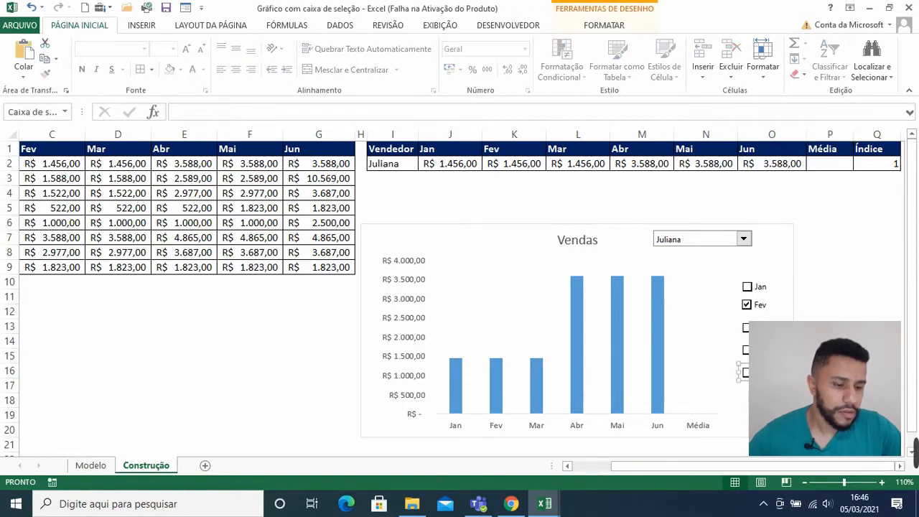
left_click(825, 400)
left_click(765, 395, "ctrl")
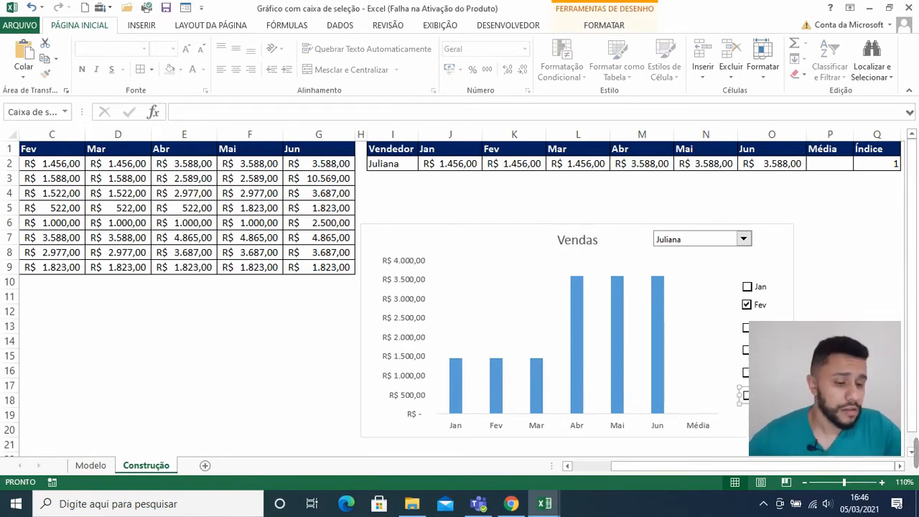
Step: Select all six month check boxes and align them to the left
left_click(759, 372, "ctrl")
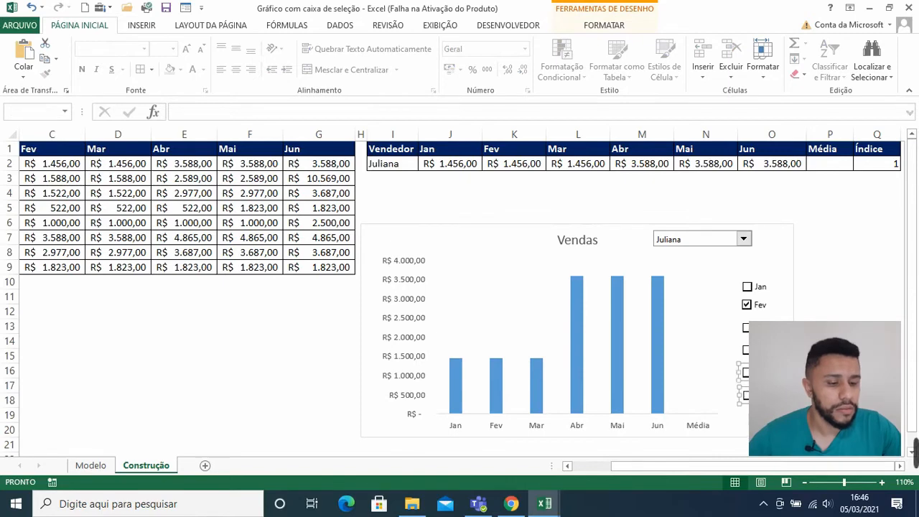
left_click(758, 305, "ctrl")
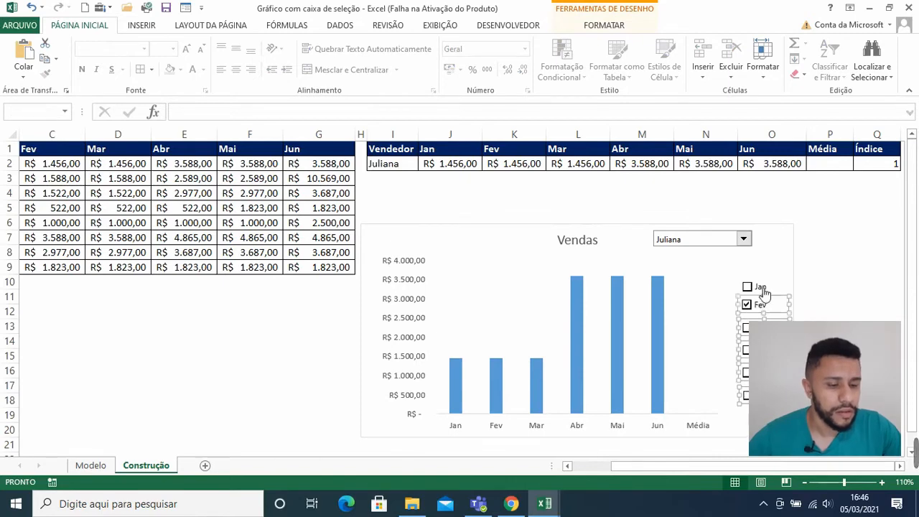
left_click(762, 288, "ctrl")
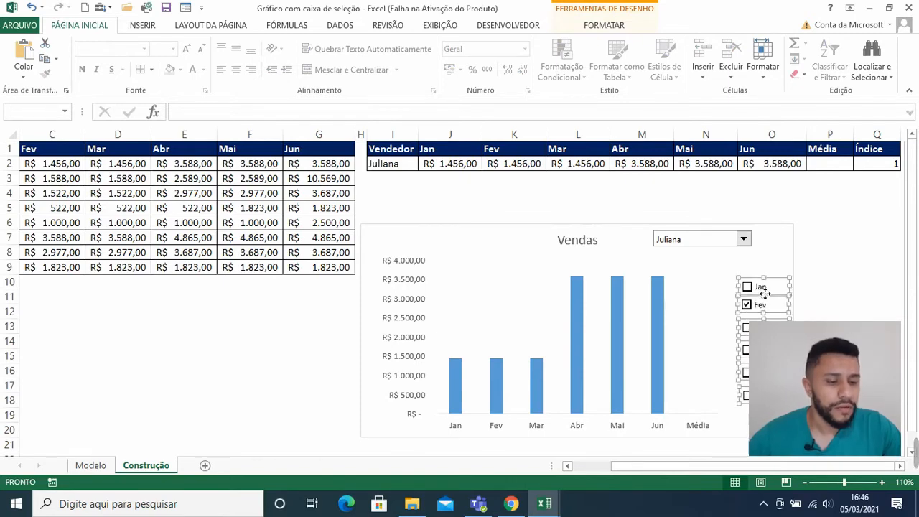
left_click(605, 26)
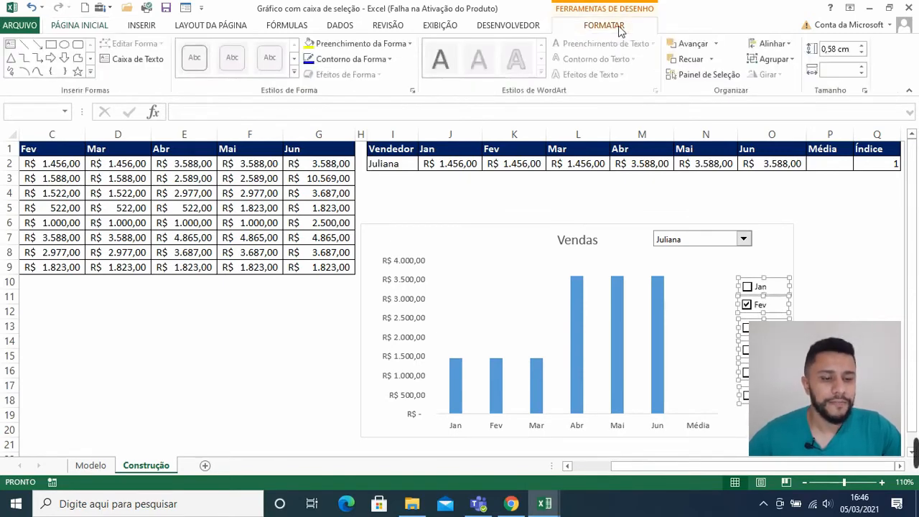
left_click(789, 44)
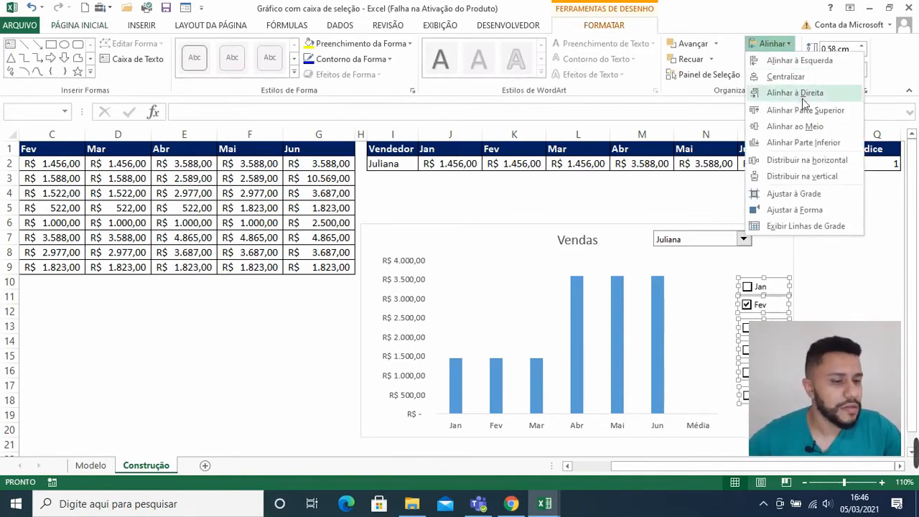
left_click(798, 63)
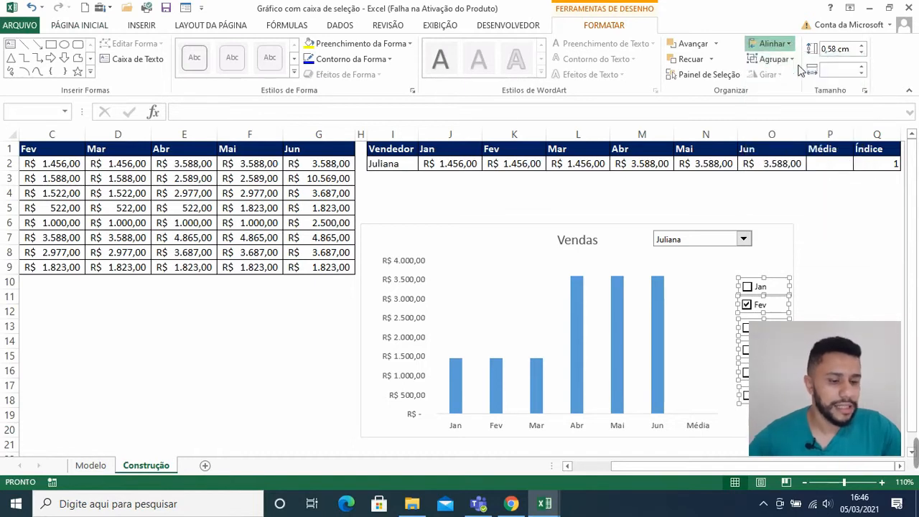
Step: Distribute the six month check boxes evenly in the vertical direction and clear the Fev check box
left_click(779, 63)
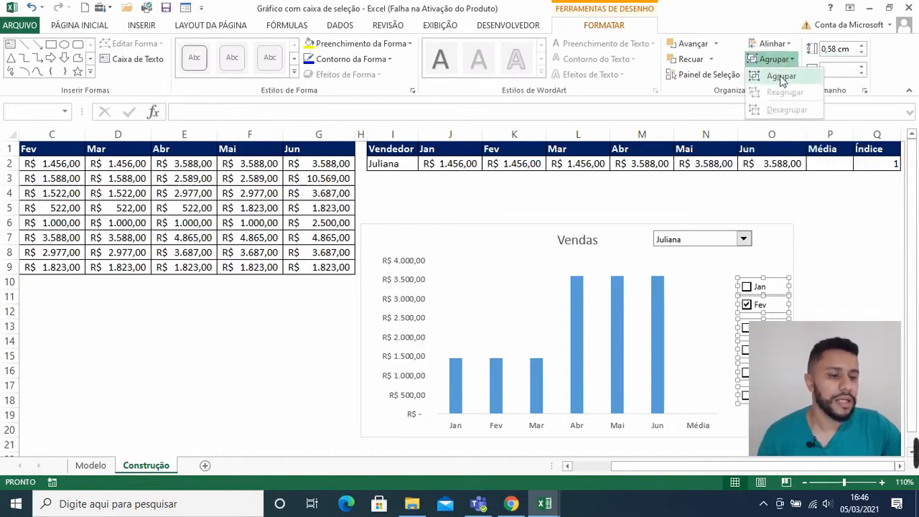
left_click(780, 48)
left_click(780, 46)
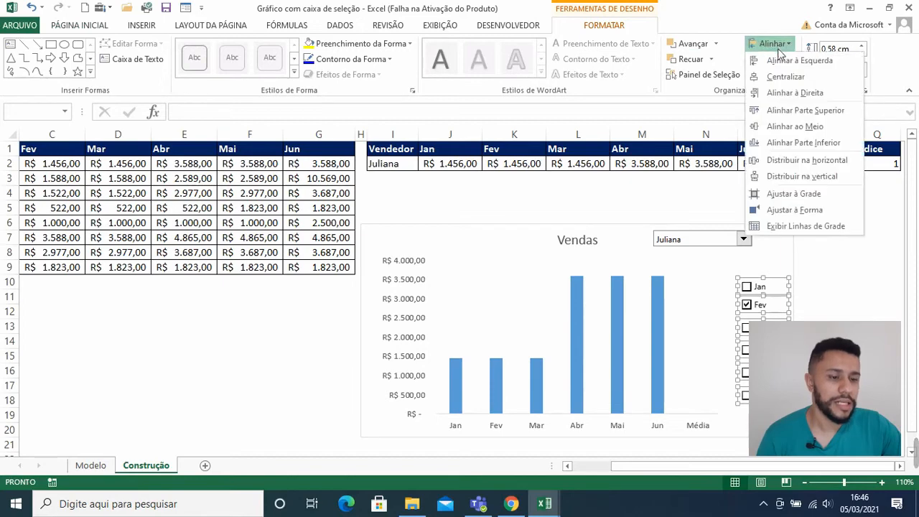
left_click(813, 177)
left_click(847, 280)
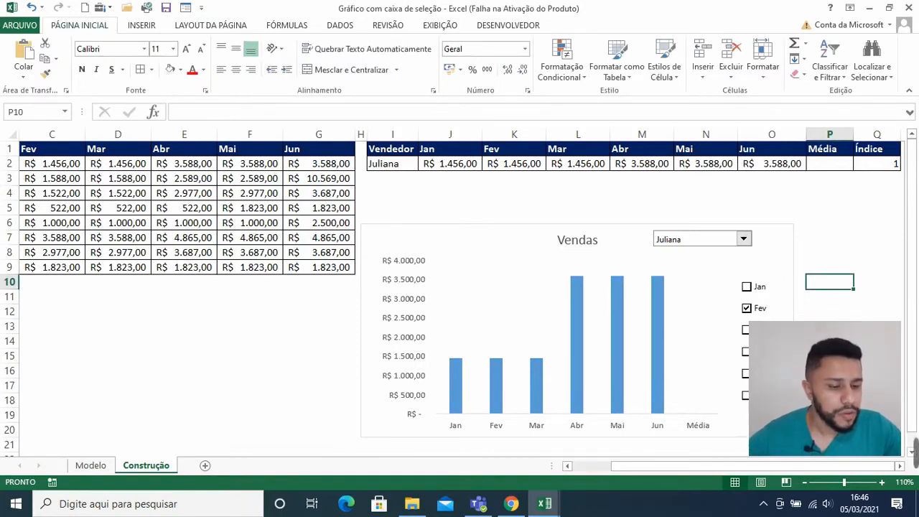
left_click(756, 314)
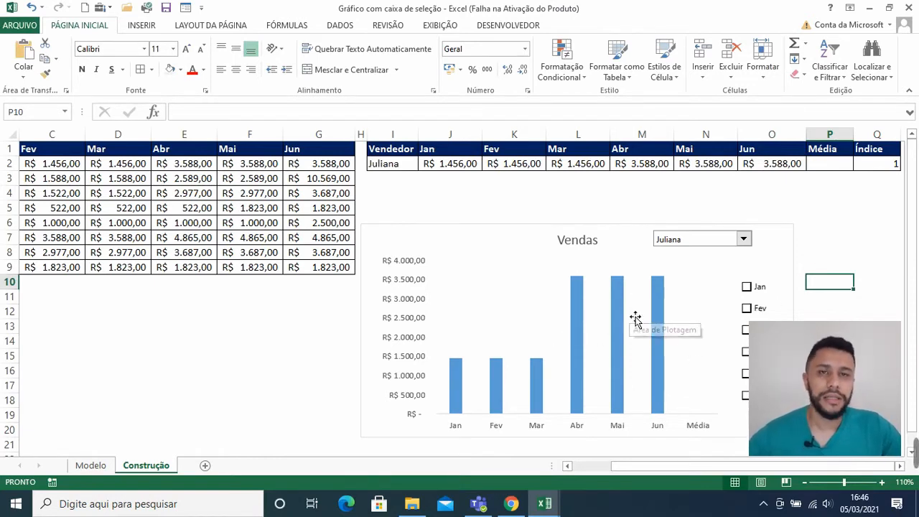
Step: Link the Jan check box to cell $J$3 in its control format settings
right_click(763, 288)
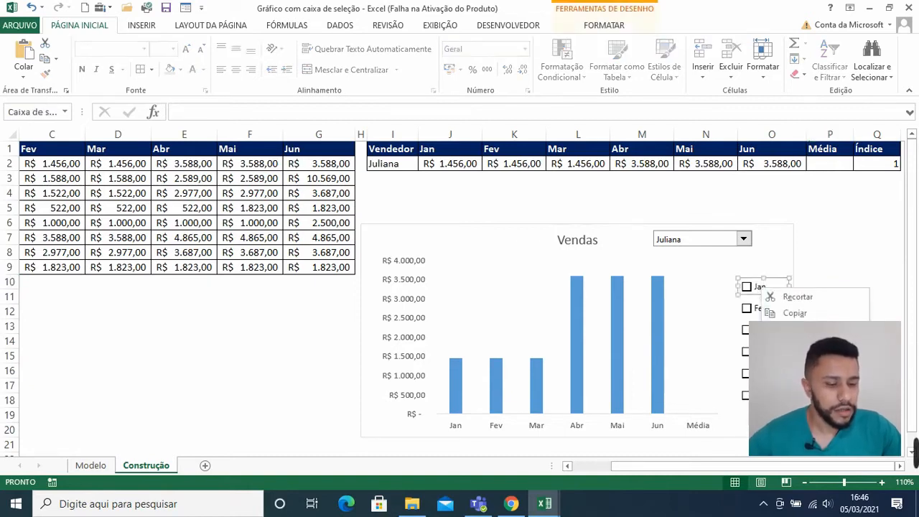
left_click(798, 416)
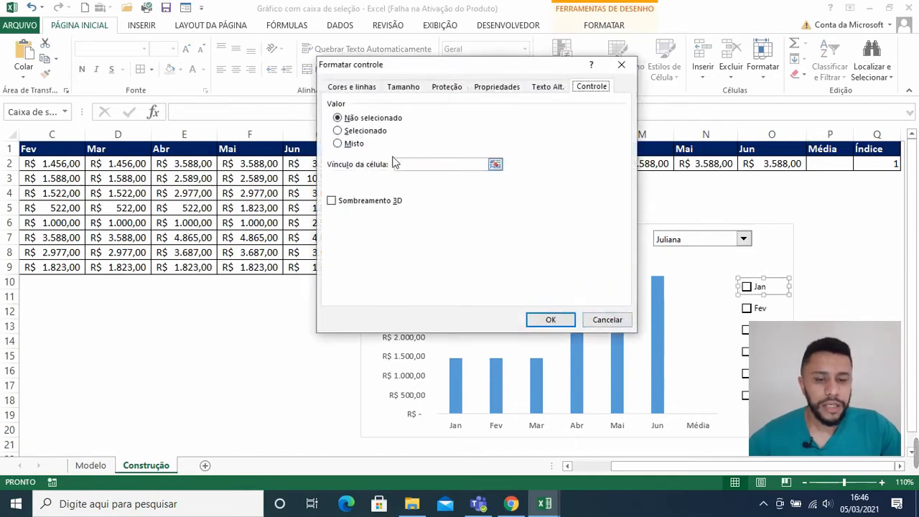
left_click(416, 165)
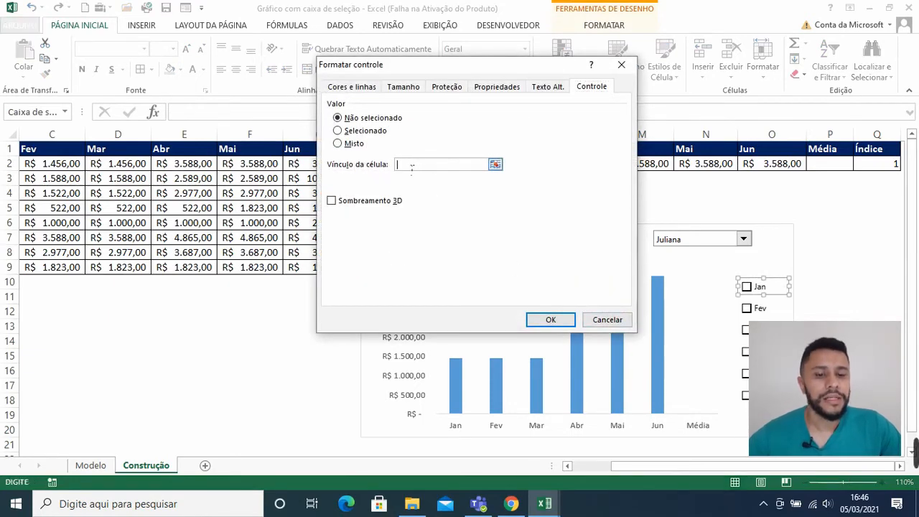
left_click(495, 165)
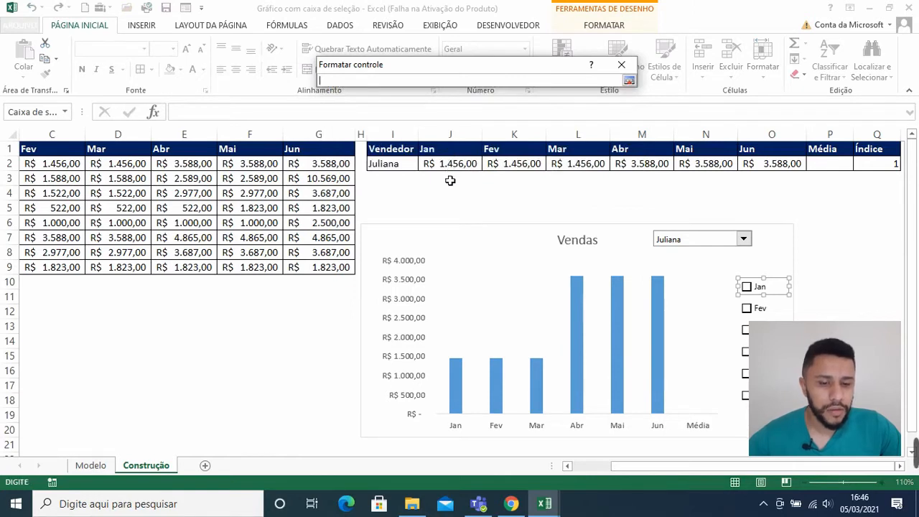
left_click(450, 183)
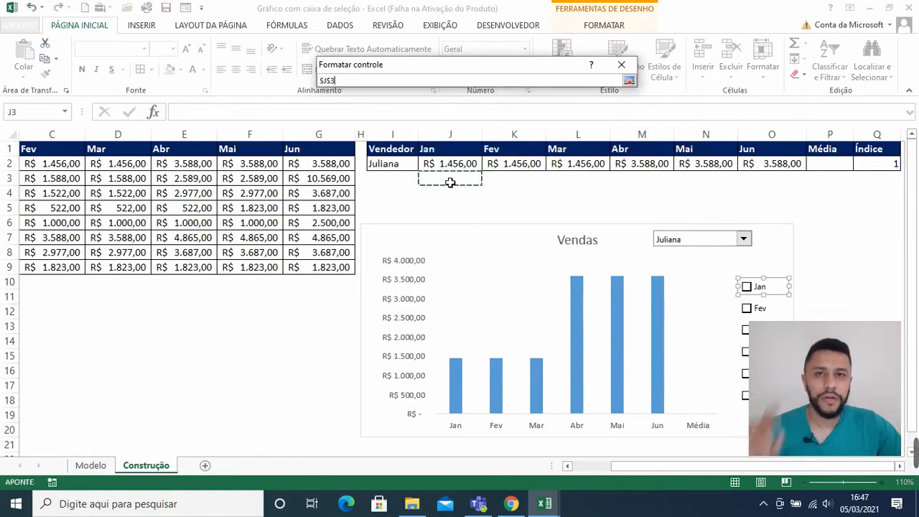
left_click(628, 81)
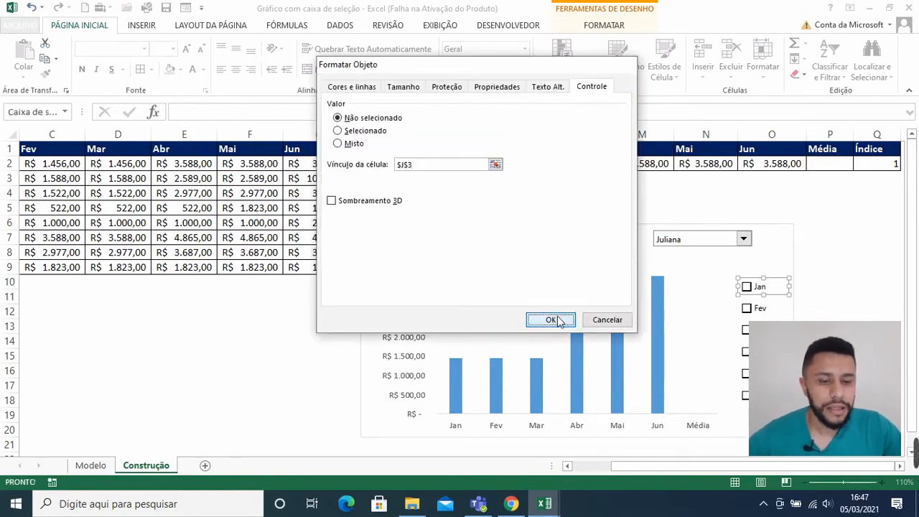
left_click(554, 320)
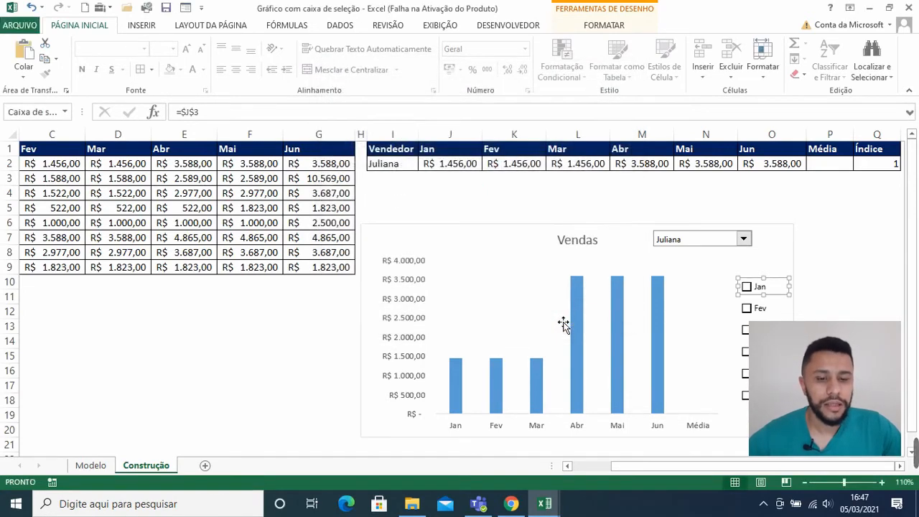
Step: Link the Fev check box to cell $K$3 in its control format settings
right_click(761, 310)
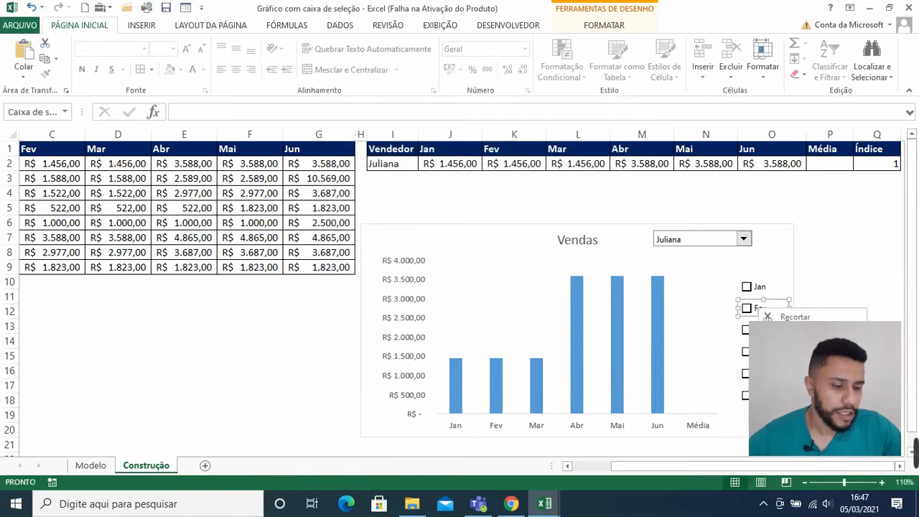
left_click(797, 431)
left_click(465, 166)
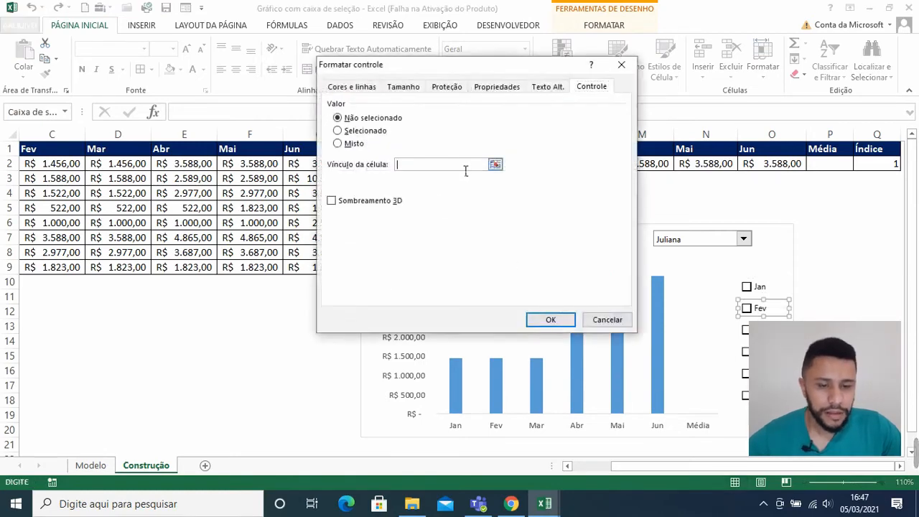
left_click(495, 164)
left_click(511, 178)
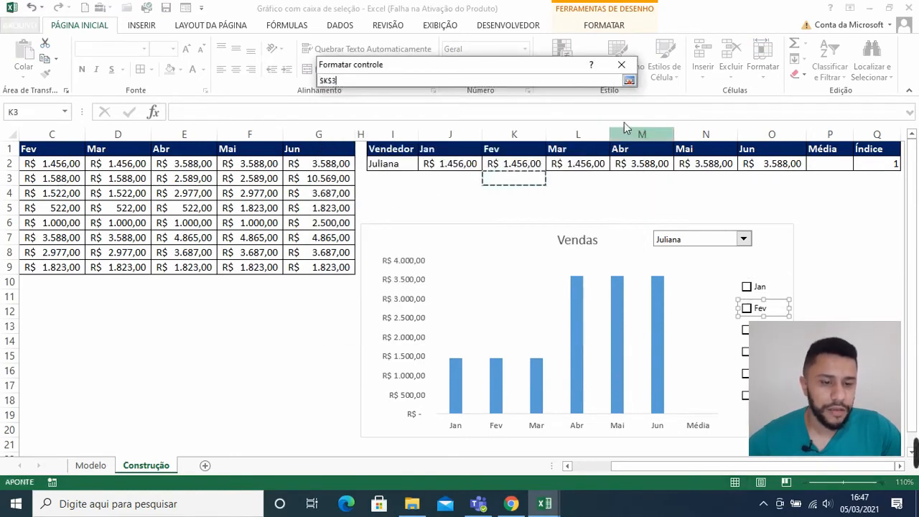
left_click(628, 81)
left_click(550, 320)
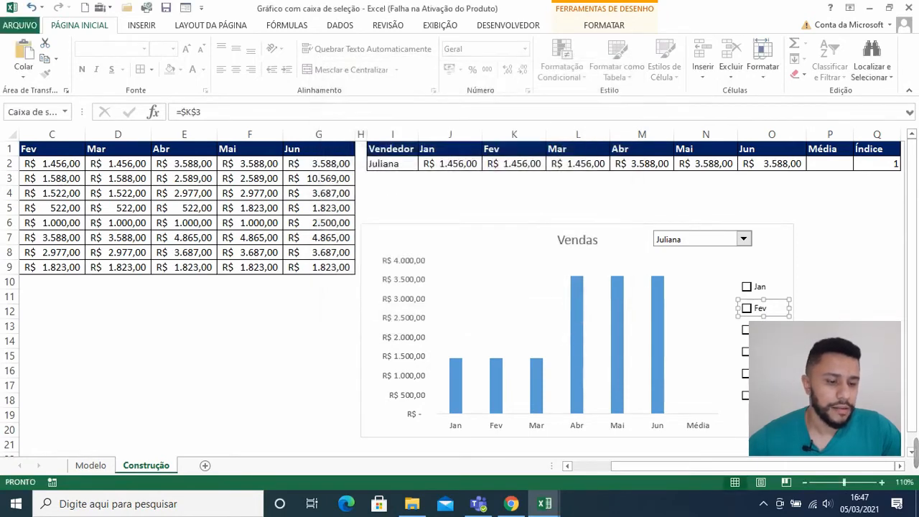
Step: Edit the caption of the third check box, directly below Fev
right_click(747, 329)
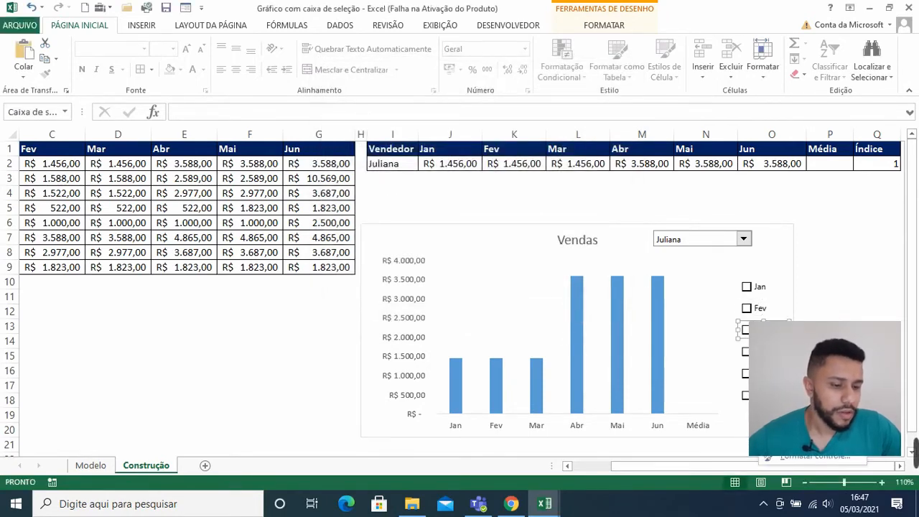
left_click(795, 389)
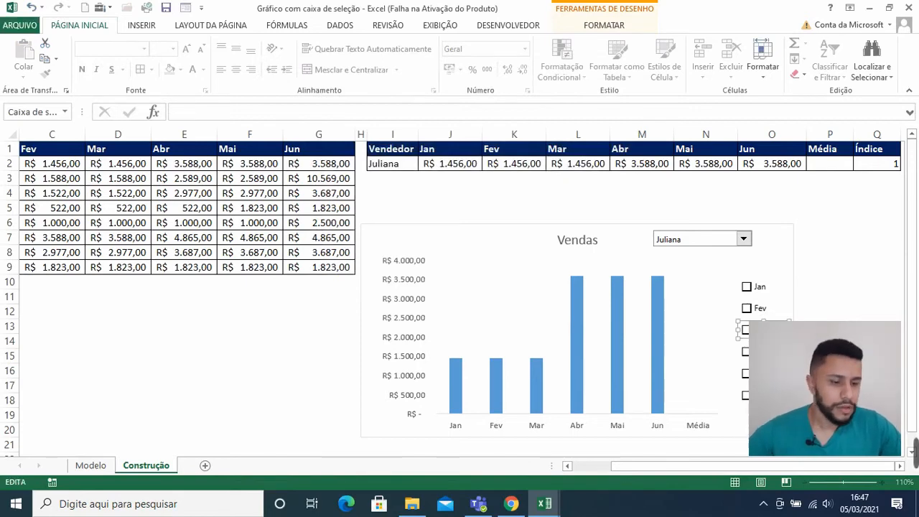
left_click(830, 326)
Step: Link the third check box to cell $L$3, under the Mar value of the helper table
right_click(764, 330)
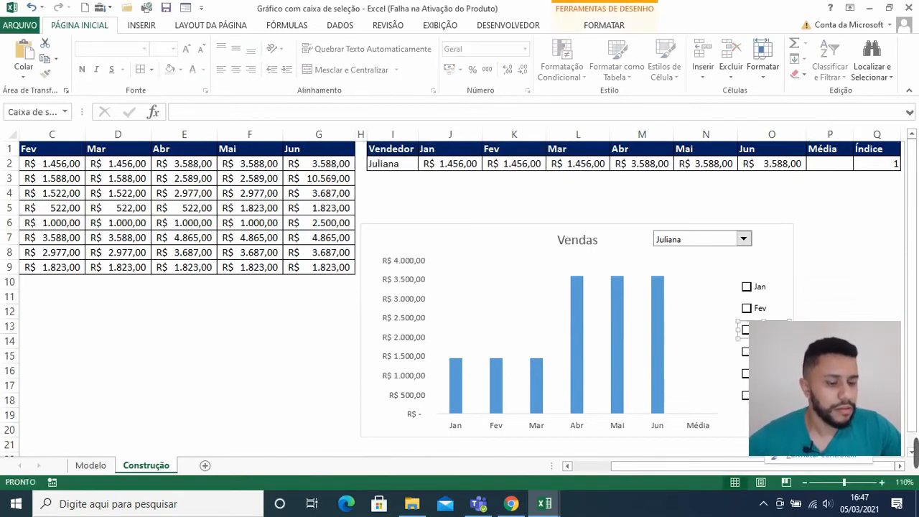
left_click(811, 455)
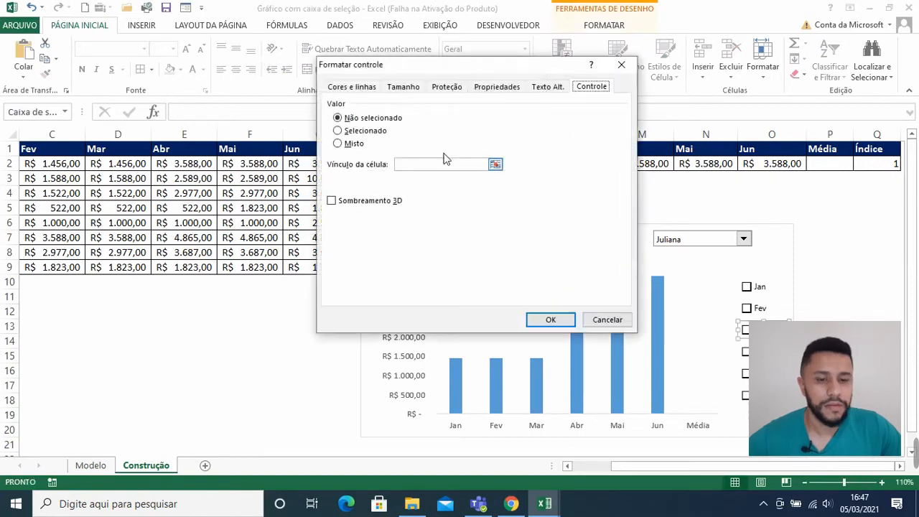
left_click(416, 165)
left_click(495, 165)
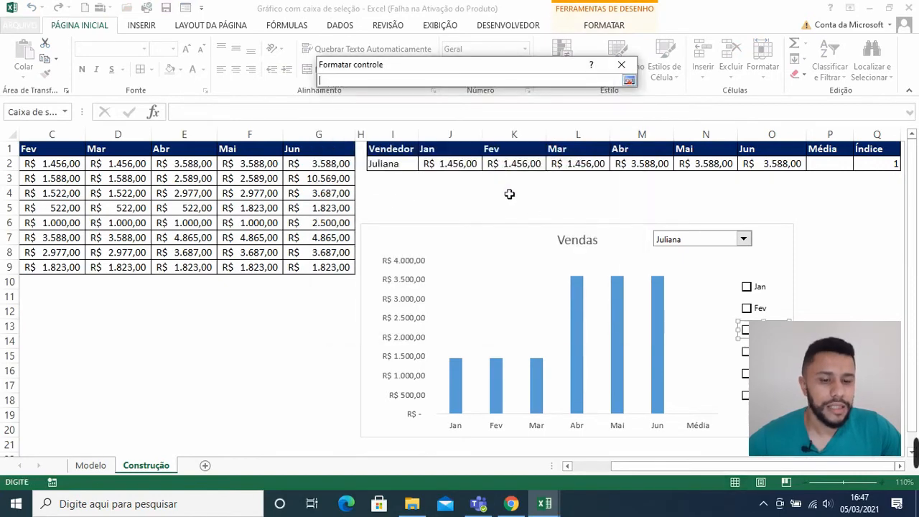
left_click(597, 180)
left_click(629, 80)
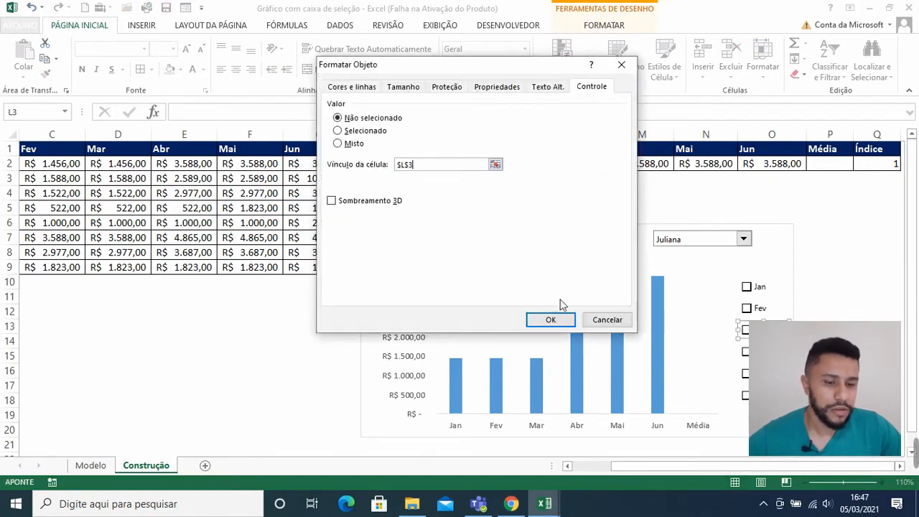
left_click(549, 318)
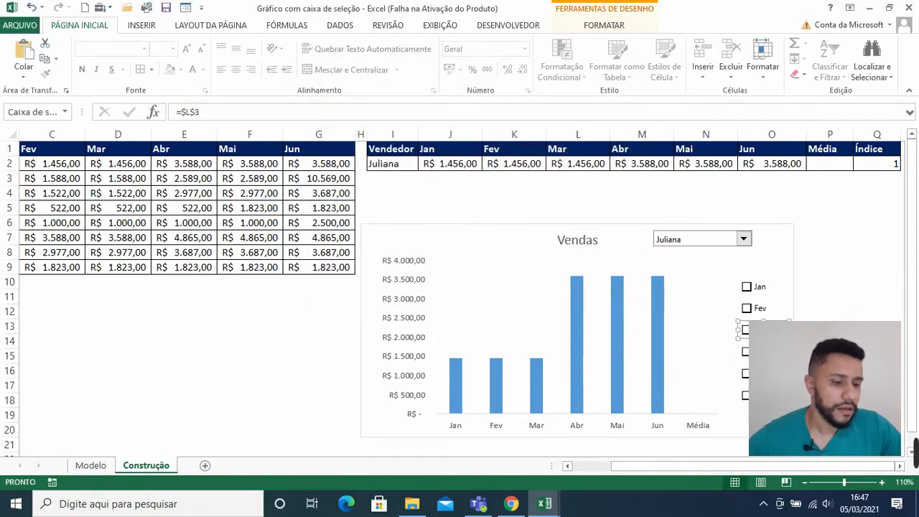
Step: Edit the caption of the fourth check box in the month column
right_click(761, 352)
left_click(802, 277)
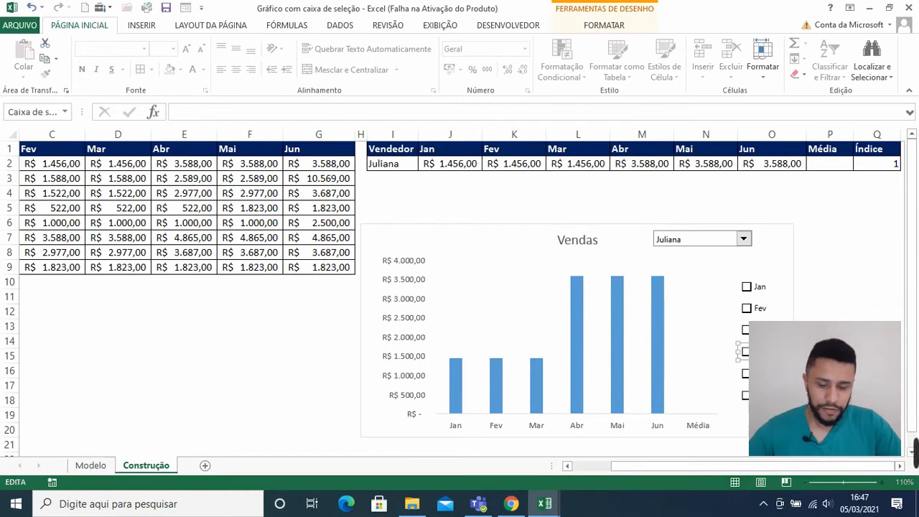
left_click(829, 326)
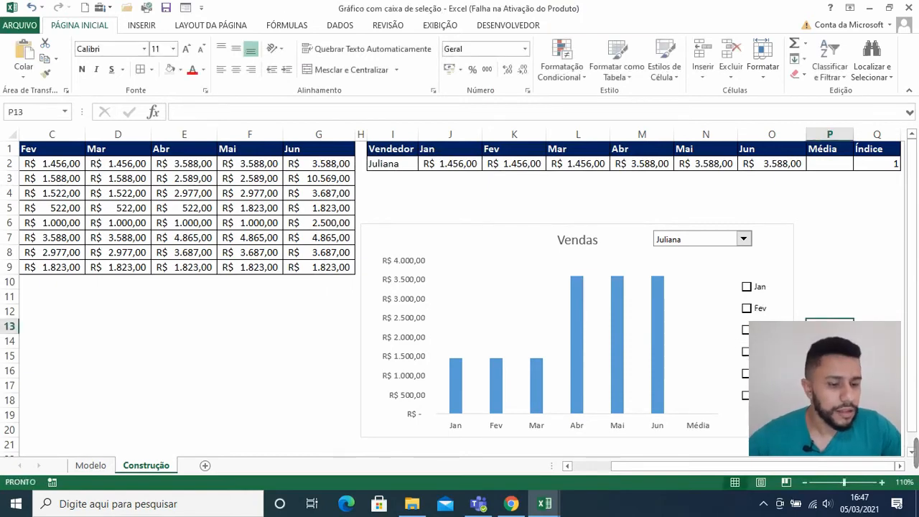
Step: Link the fourth month check box to cell $M$3, under the Abr value of the helper table
right_click(761, 352)
left_click(811, 475)
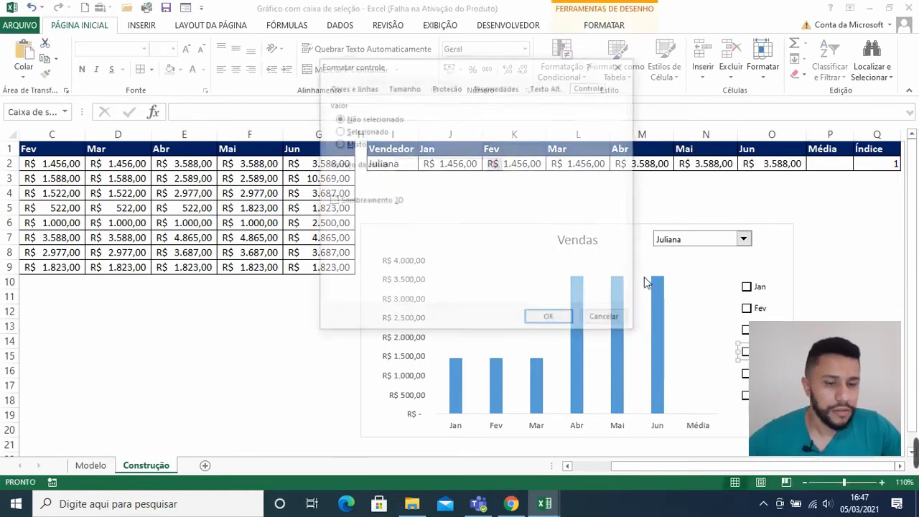
left_click(428, 165)
left_click(495, 164)
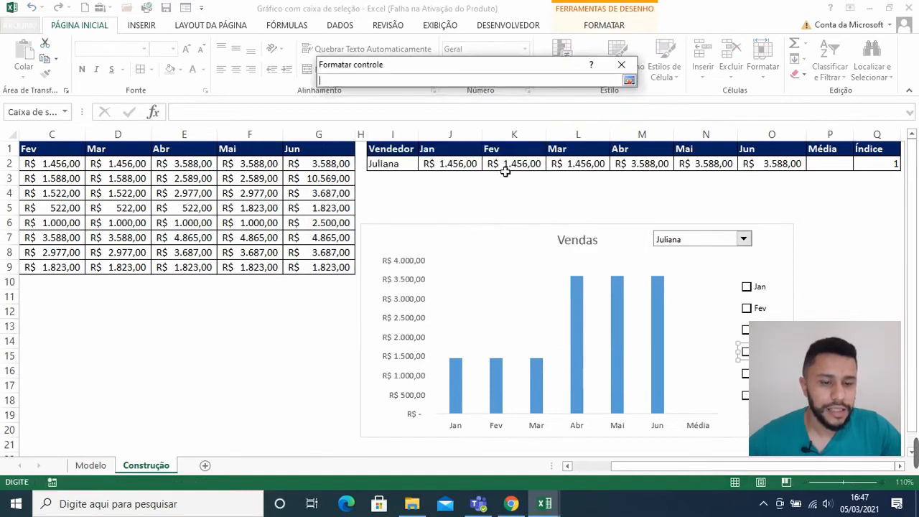
left_click(646, 184)
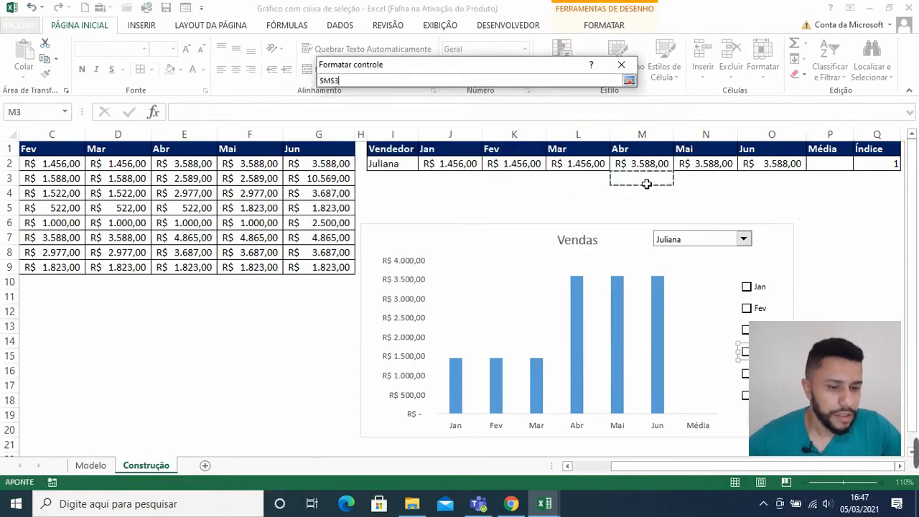
left_click(621, 63)
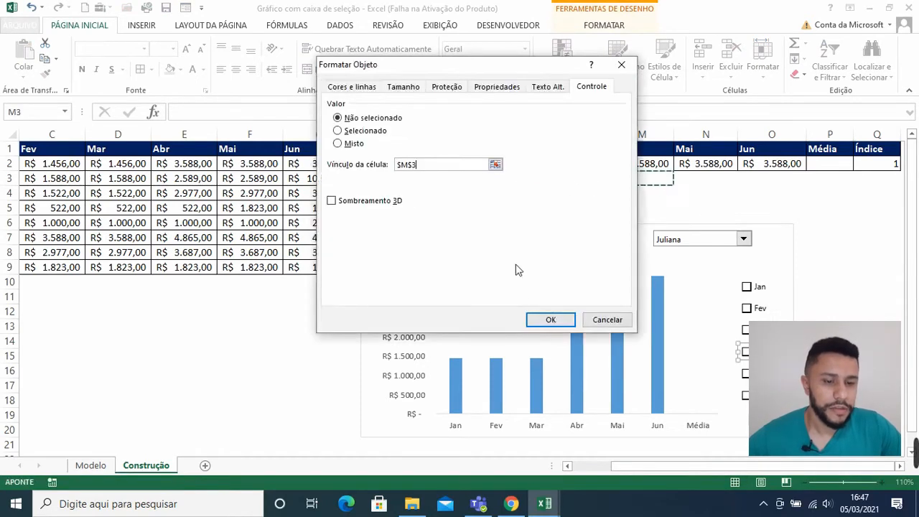
left_click(550, 319)
Step: Change the caption of the fifth check box in the month column to Mai
right_click(746, 373)
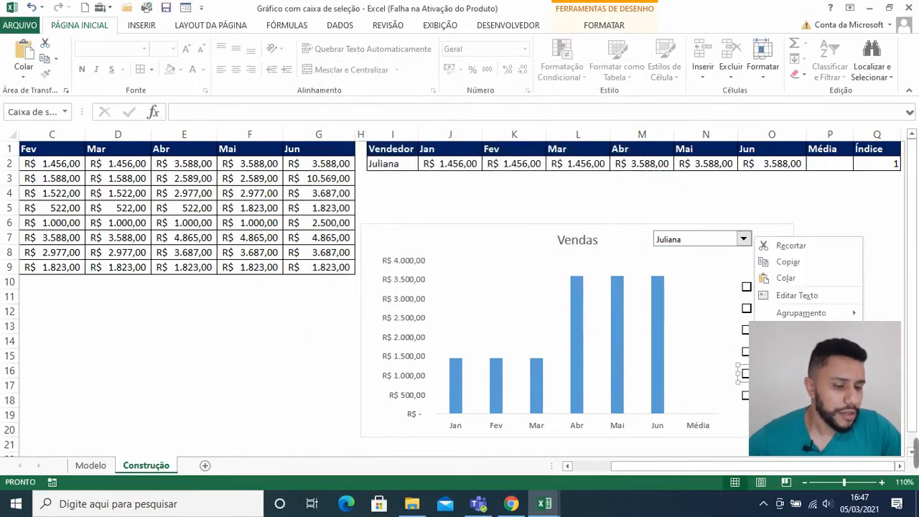
left_click(797, 295)
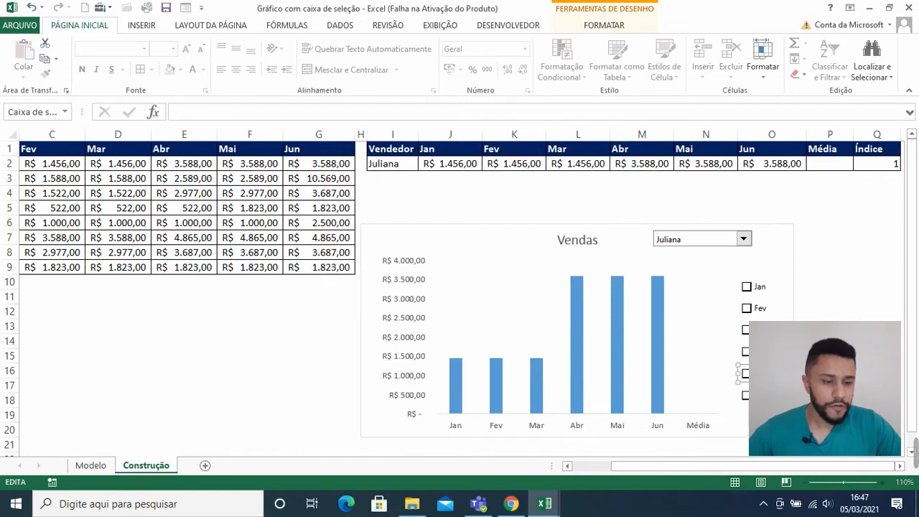
left_click(877, 327)
Step: Link the Mai check box to cell $N$3 in its control format settings
right_click(760, 373)
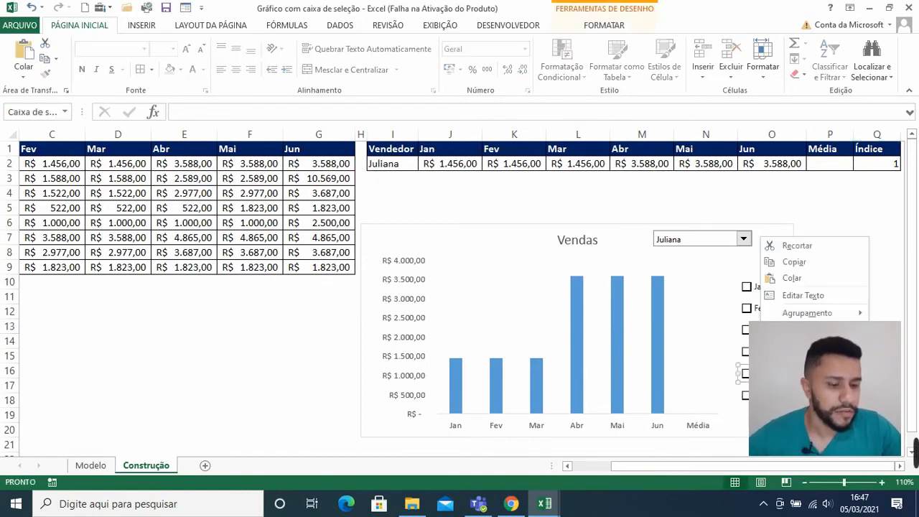
left_click(809, 365)
left_click(450, 166)
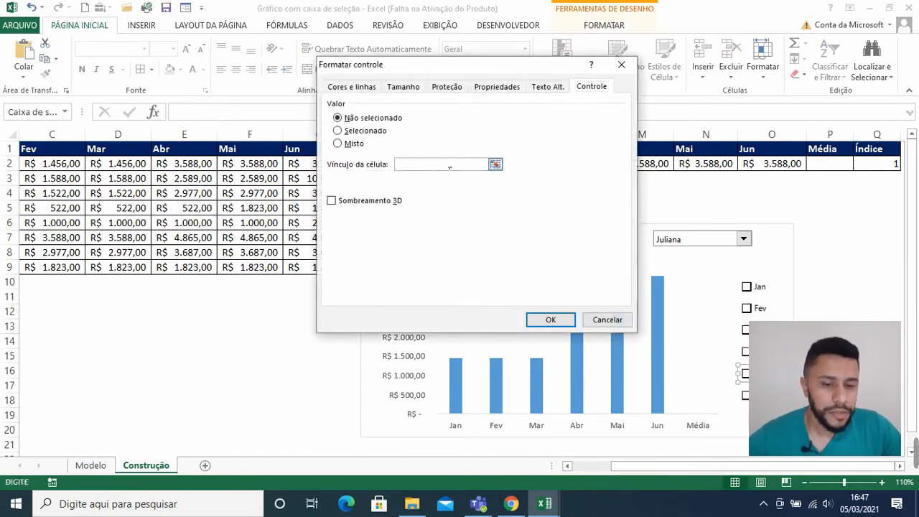
left_click(495, 165)
left_click(701, 183)
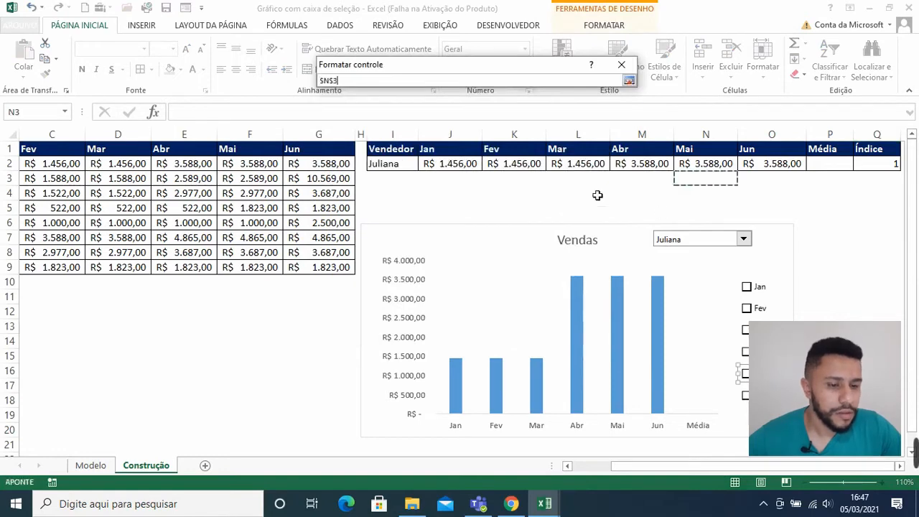
left_click(629, 81)
left_click(551, 320)
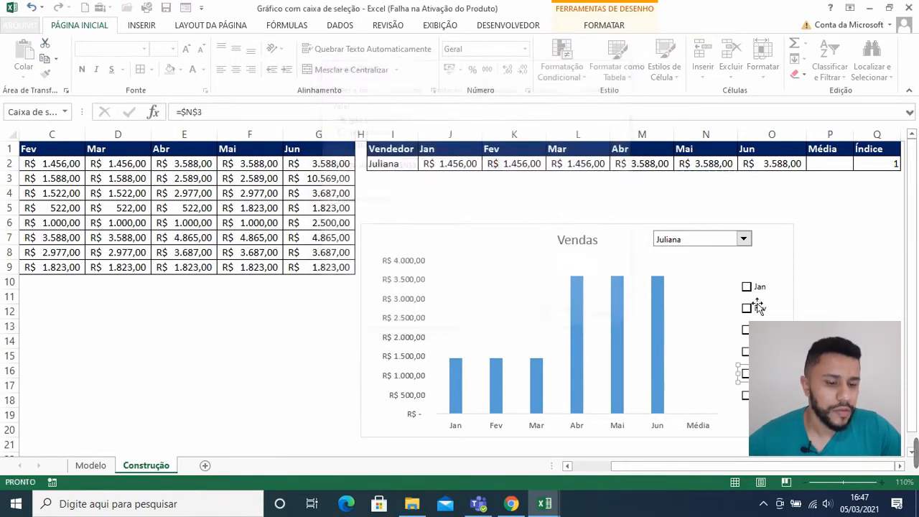
Step: Change the caption of the sixth check box, directly below Mai, to Jun
right_click(764, 394)
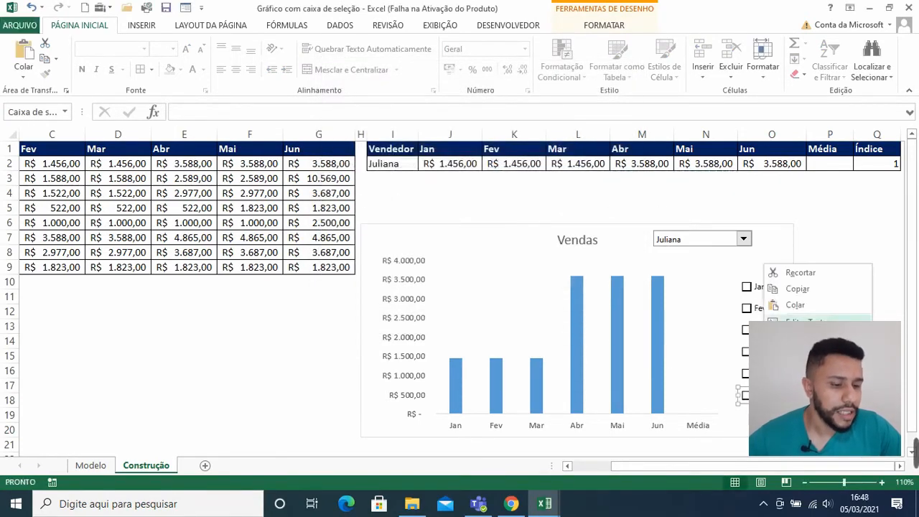
left_click(804, 323)
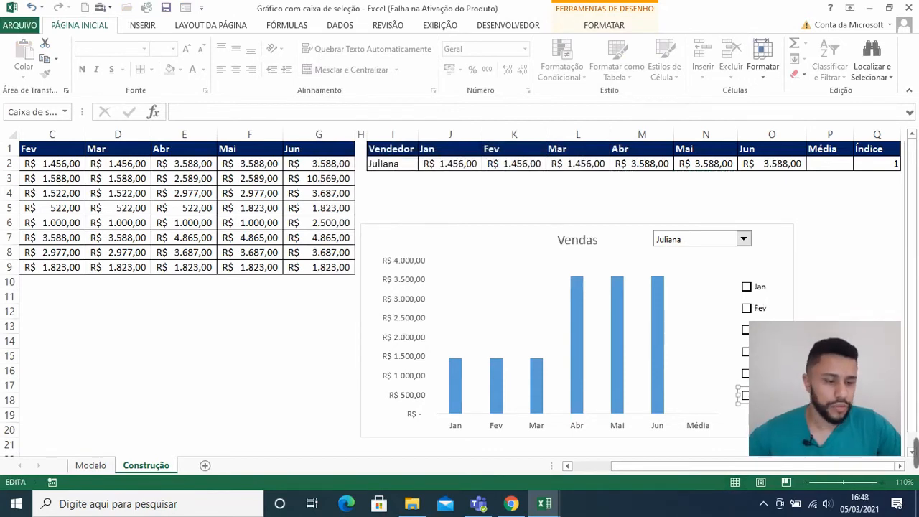
left_click(830, 340)
Step: Link the Jun check box to cell $O$3 and deselect the control
right_click(754, 394)
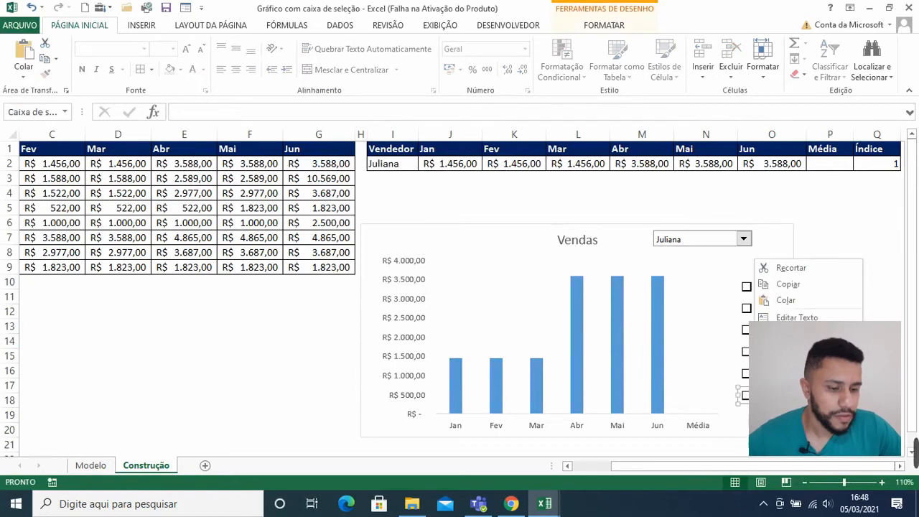
left_click(800, 384)
left_click(495, 165)
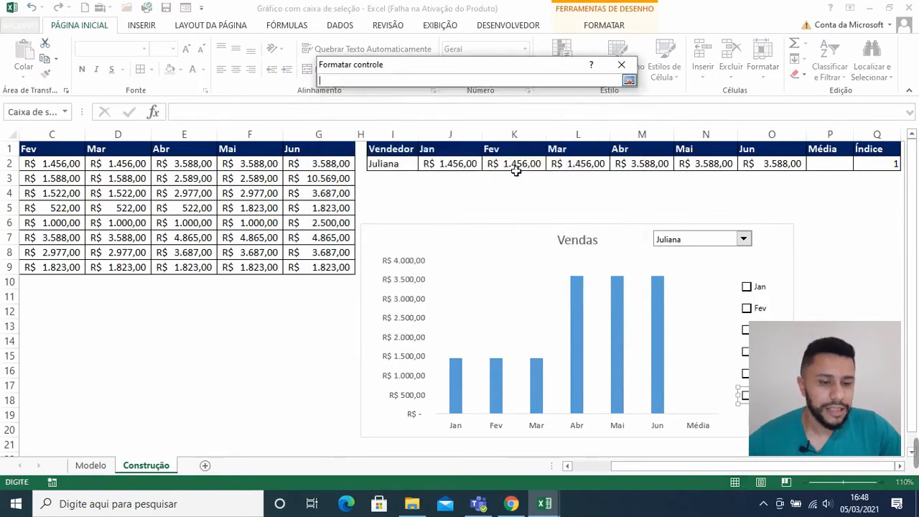
left_click(746, 179)
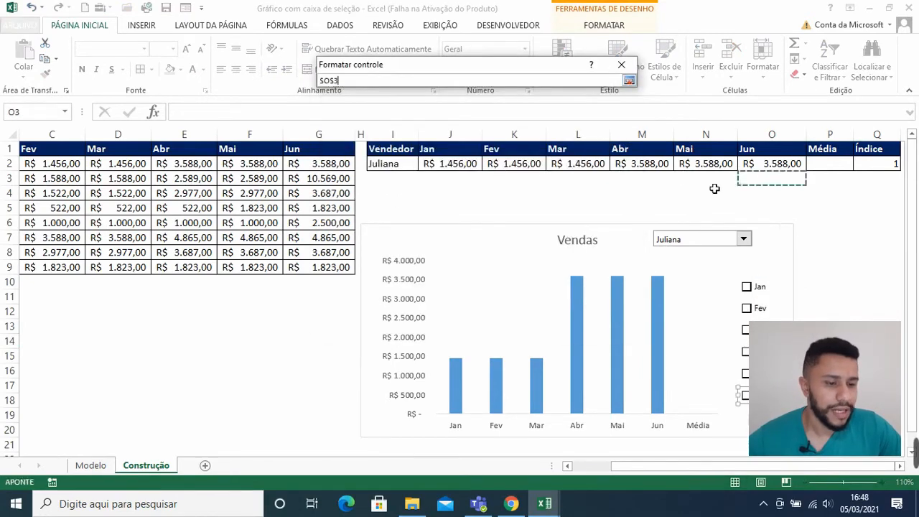
left_click(629, 80)
left_click(550, 320)
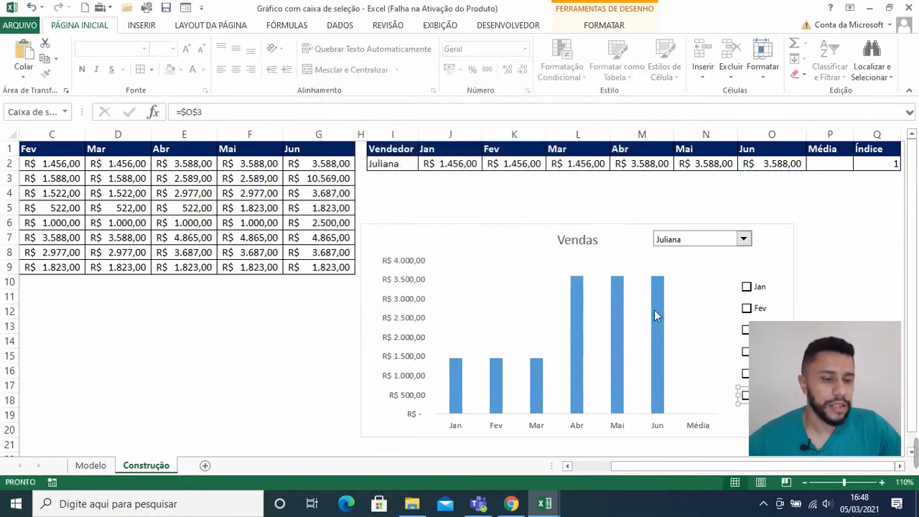
left_click(847, 312)
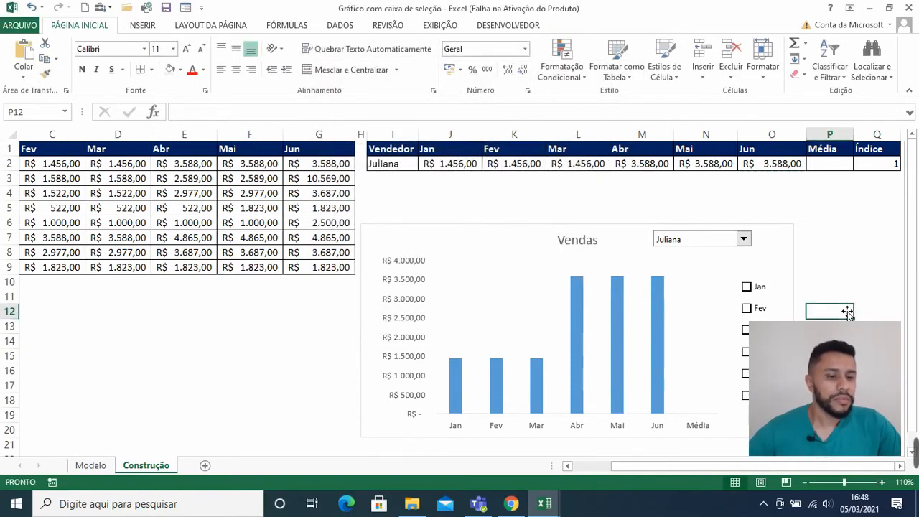
Step: Check all six month boxes beside the chart, from Jan to Jun, to test their links to row 3
left_click(755, 290)
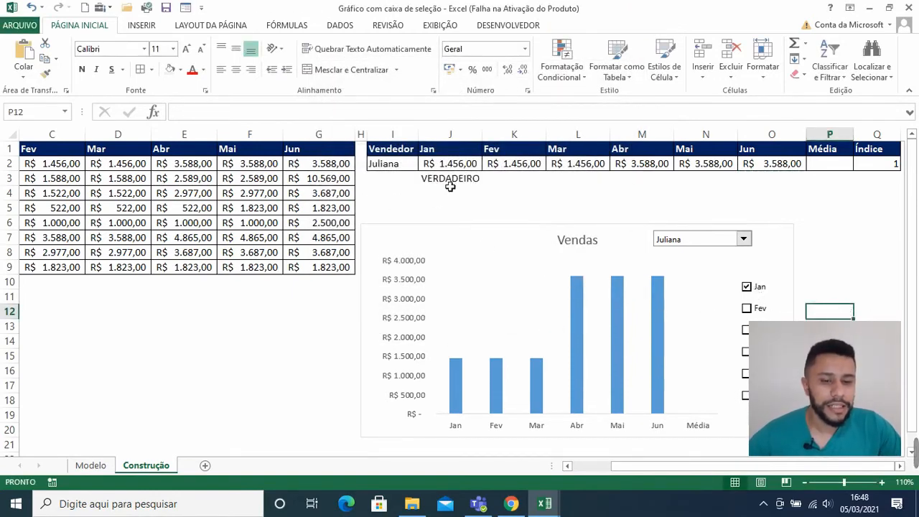
left_click(746, 308)
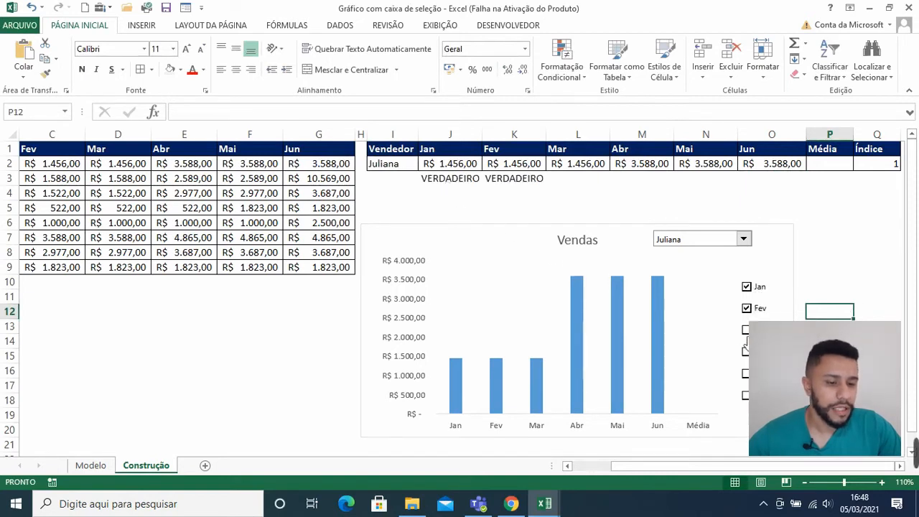
left_click(746, 329)
left_click(746, 352)
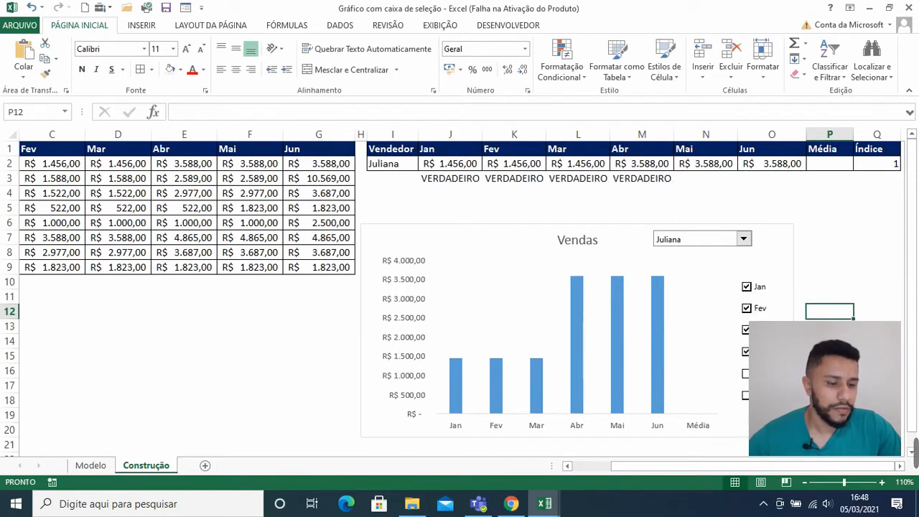
left_click(745, 373)
left_click(746, 395)
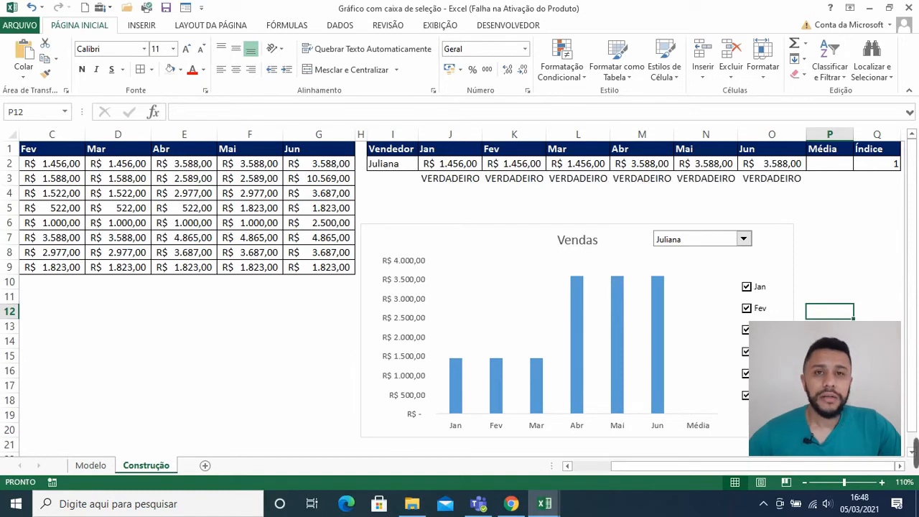
Step: Uncheck the Jun, Abr and Fev boxes, keeping Jan, Mar and Mai checked
left_click(746, 394)
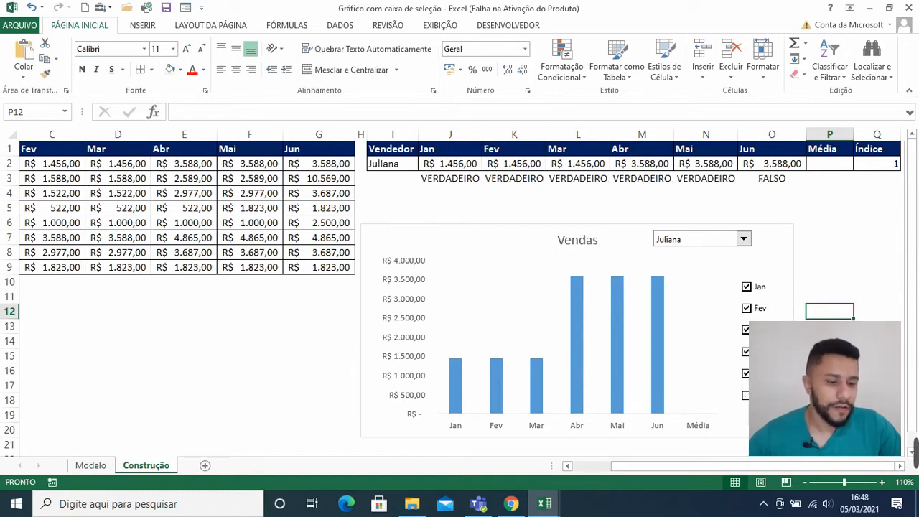
left_click(745, 352)
left_click(746, 308)
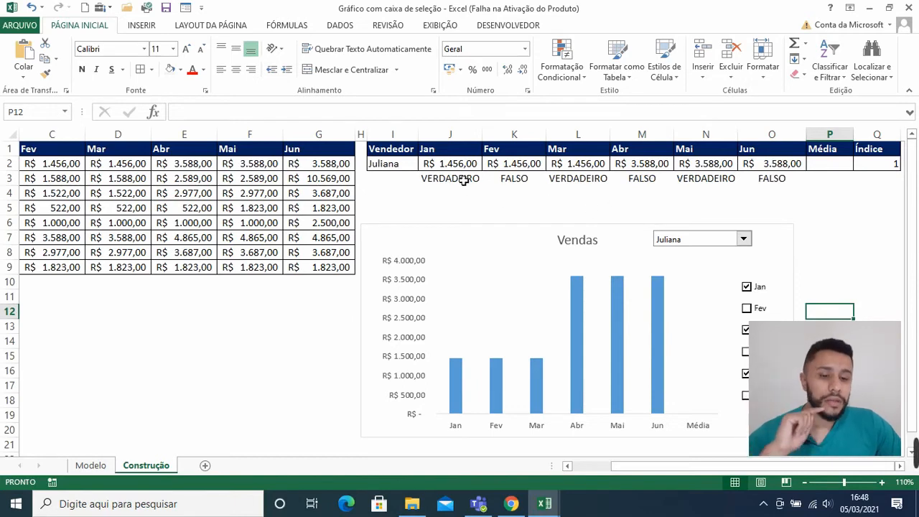
Step: Highlight the linked check box values in J3:O3, and switch the chart's combo box to the fifth seller
left_click_drag(467, 180, 797, 181)
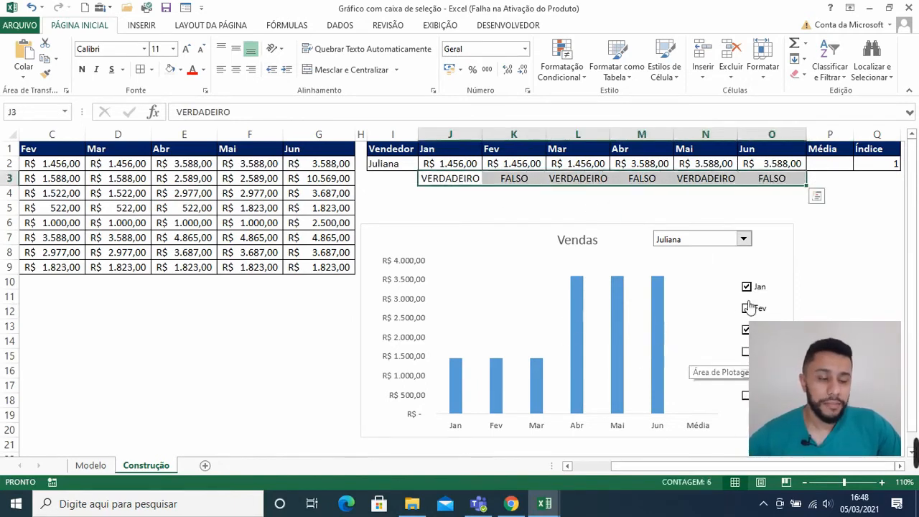
left_click(829, 297)
left_click(743, 239)
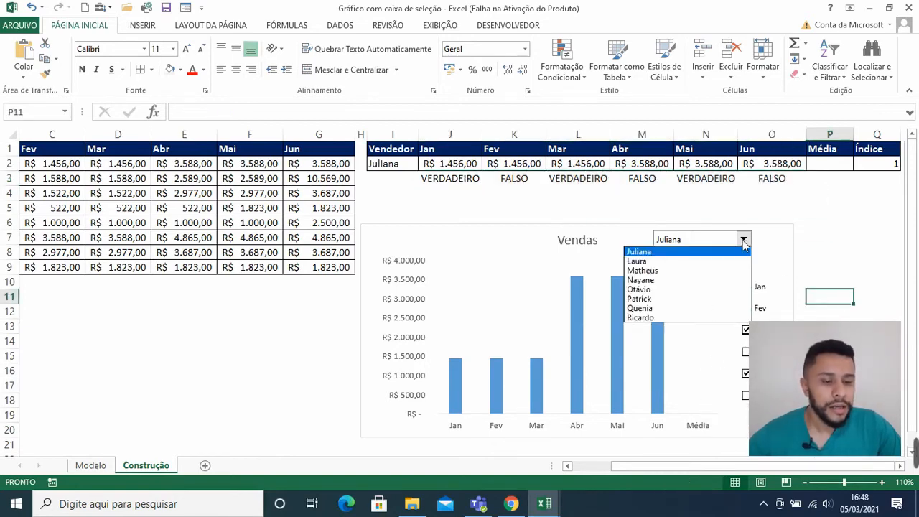
left_click(682, 289)
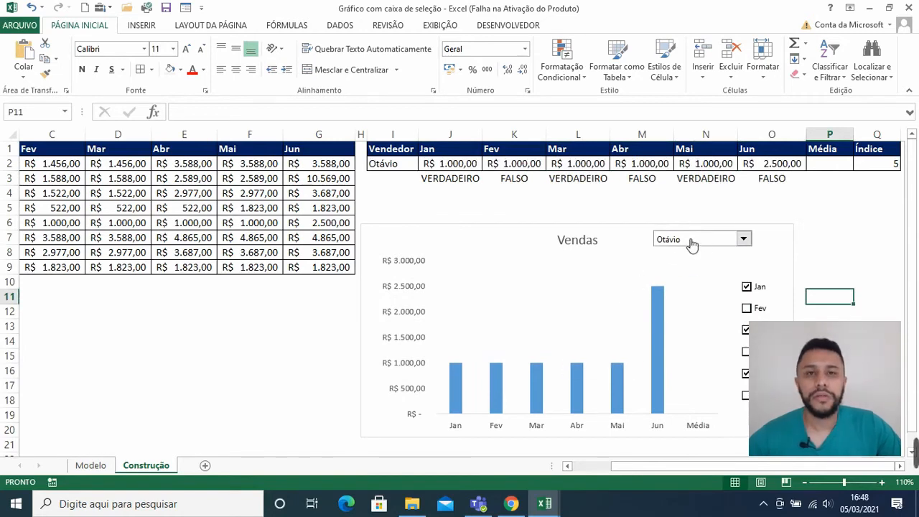
Step: Enter a MÉDIASE formula in P2 that averages J2:O2 where J3:O3 equals "VERDADEIRO"
left_click(827, 165)
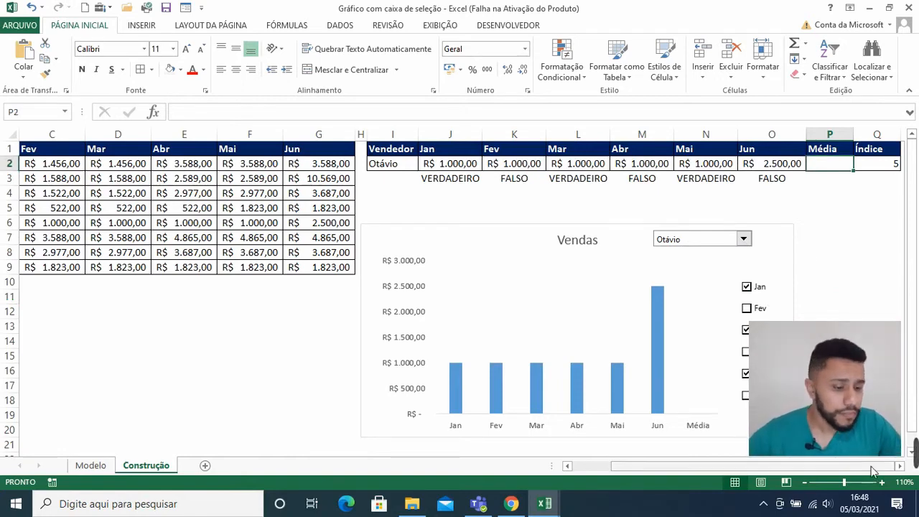
left_click(899, 466)
left_click(899, 467)
left_click(899, 466)
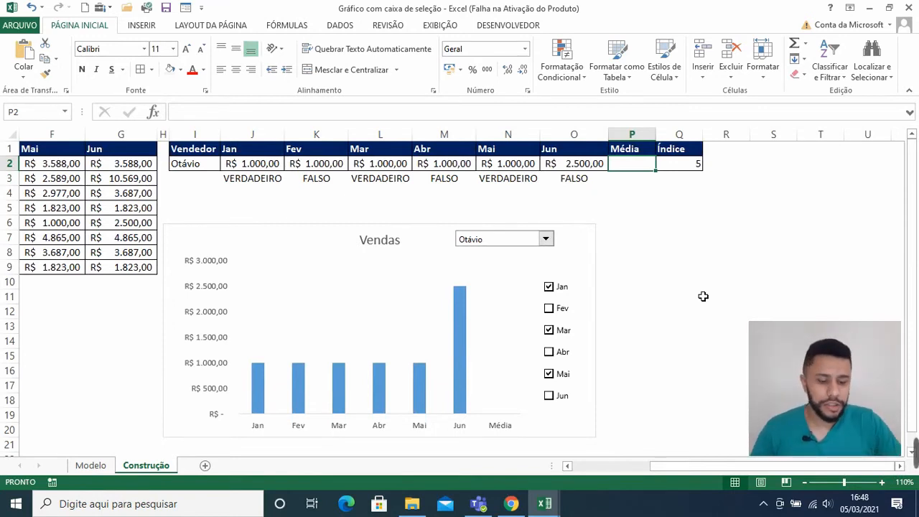
type("=méd")
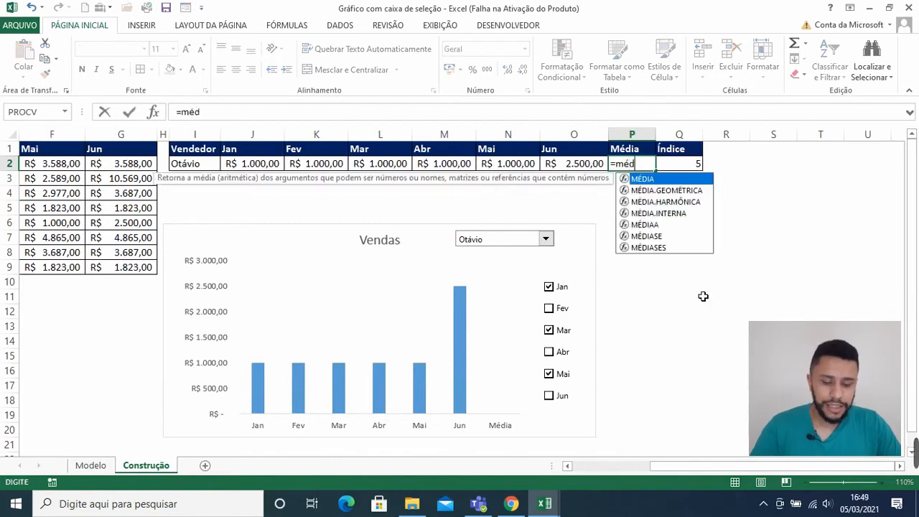
type("iase")
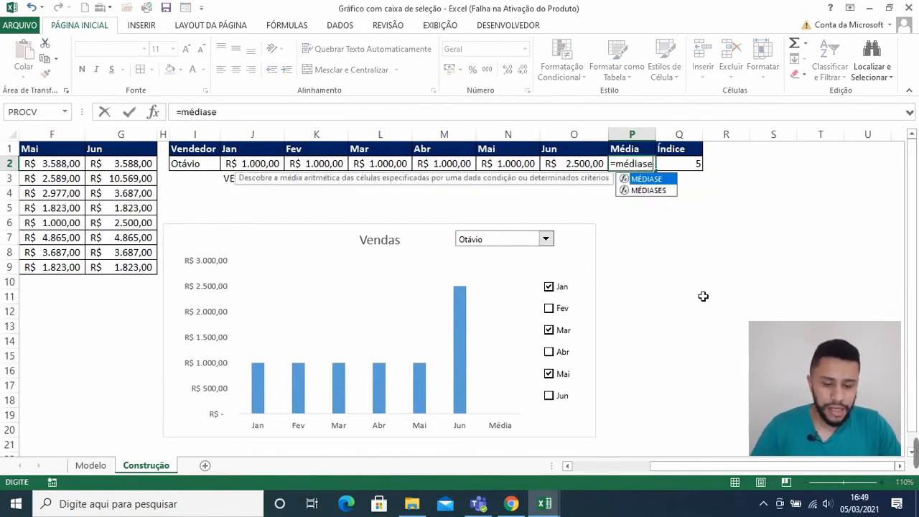
type("(")
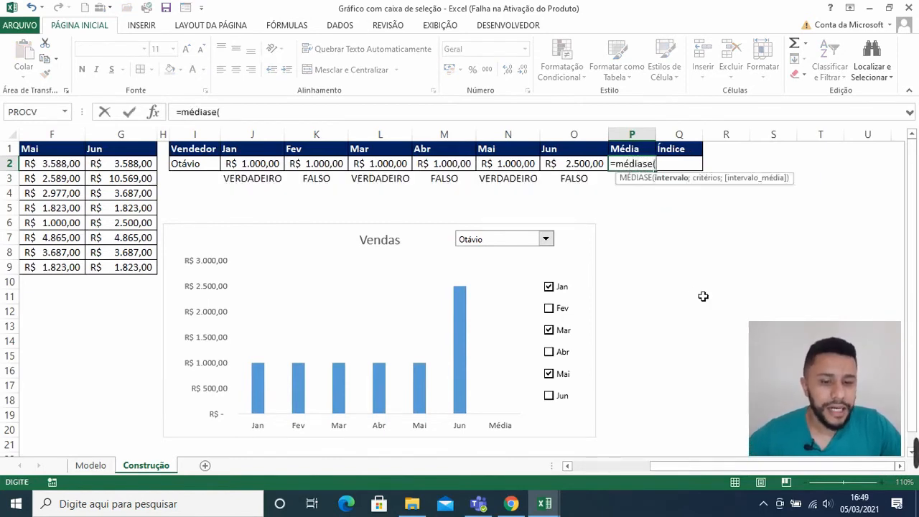
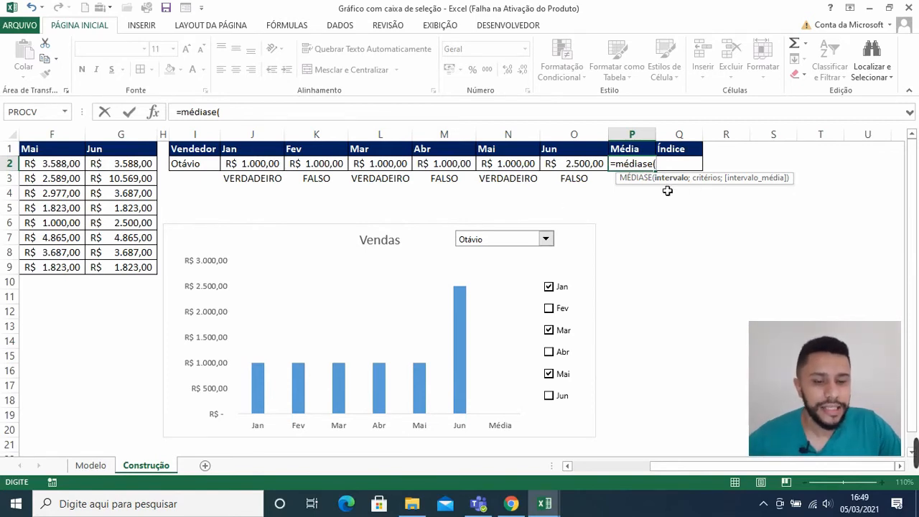
left_click_drag(258, 180, 588, 178)
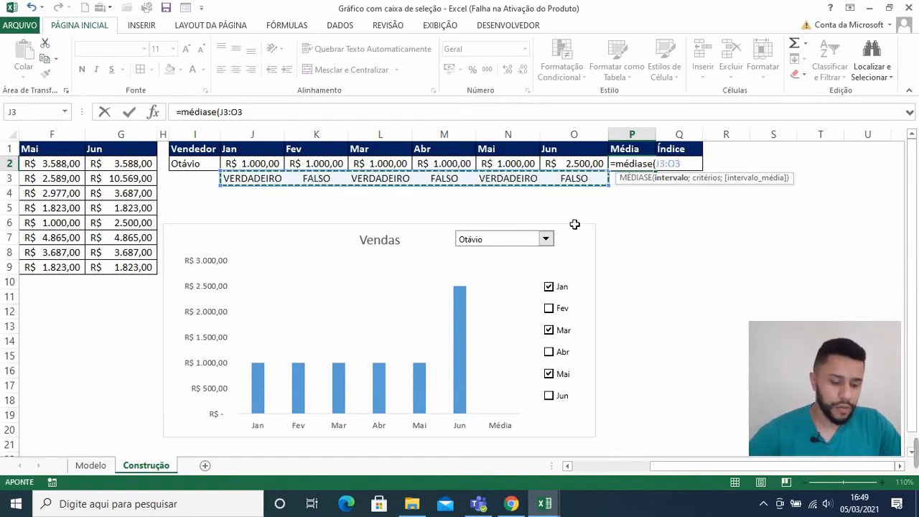
type(";")
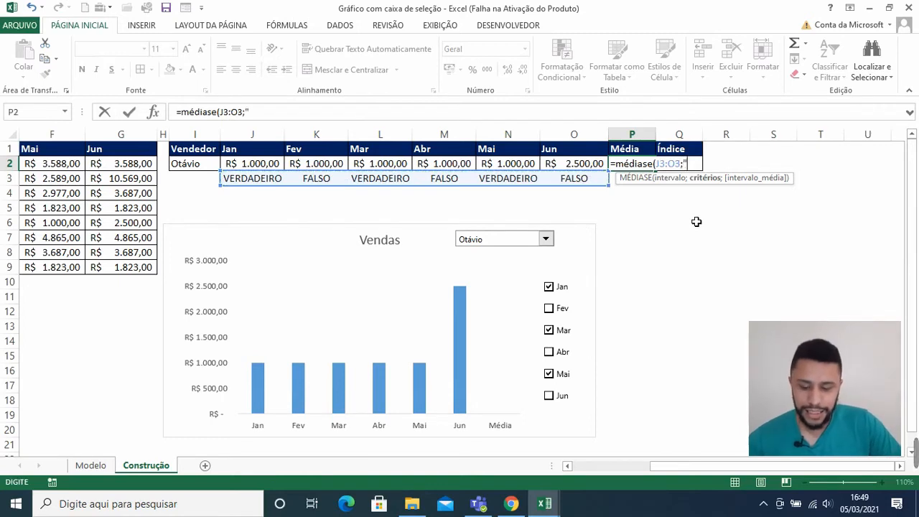
type("\"VERDADEIRO")
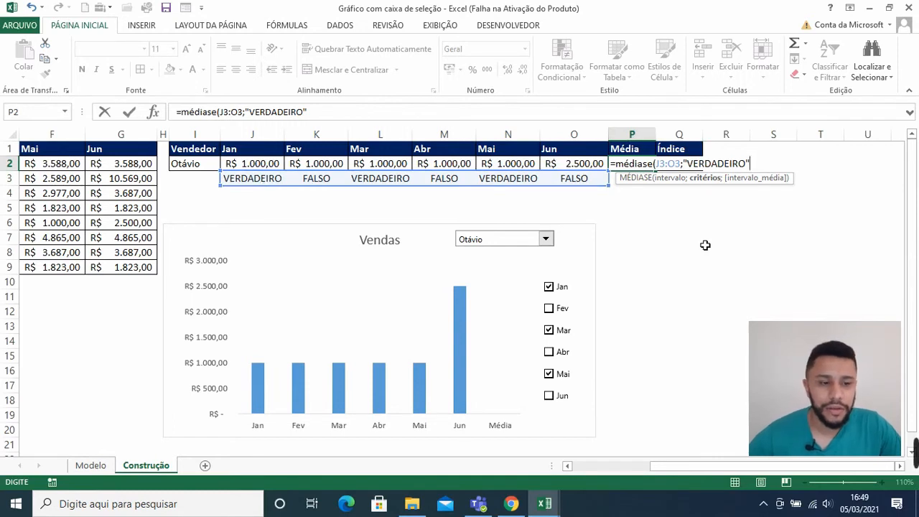
type(";")
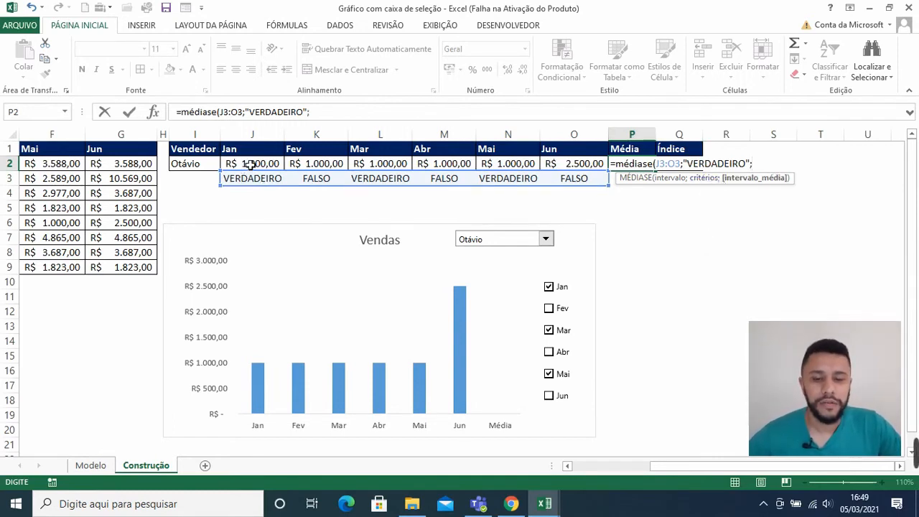
left_click_drag(249, 164, 578, 163)
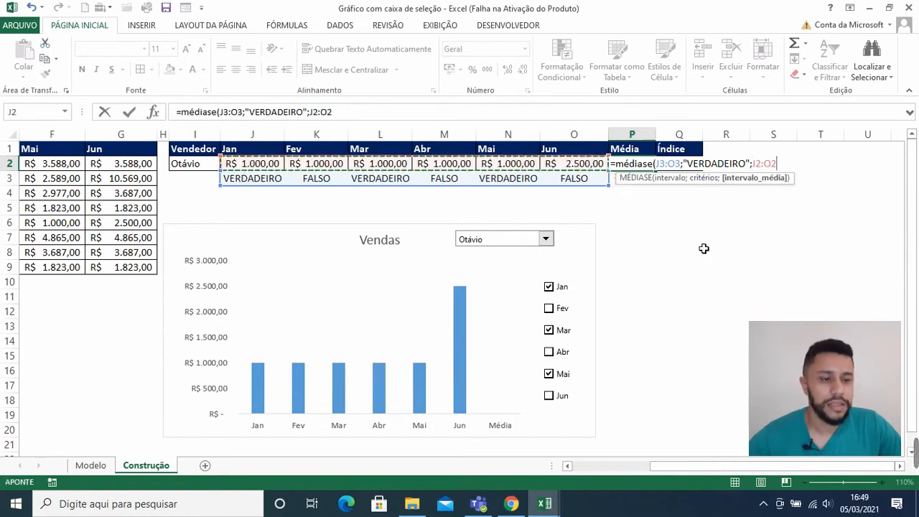
key("Return")
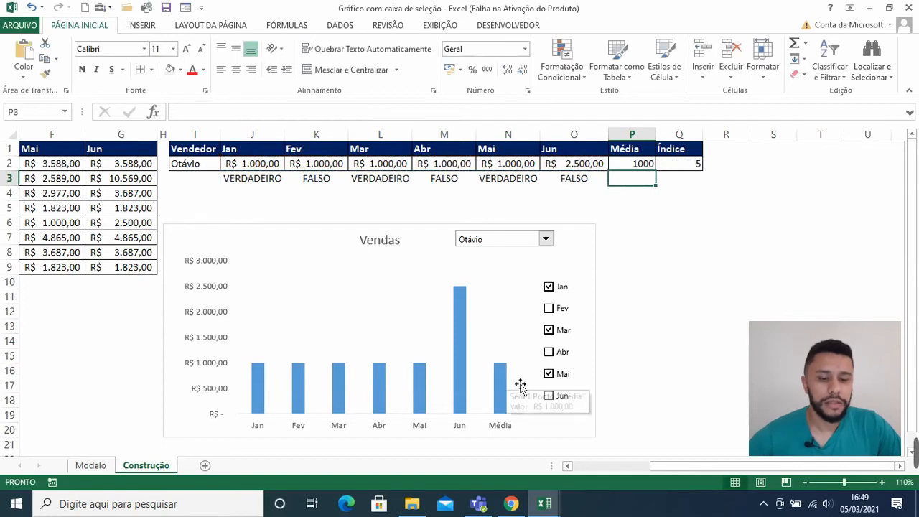
Step: Test the conditional average by unchecking the Jan box and checking the Fev, Abr and Jun boxes
left_click(558, 291)
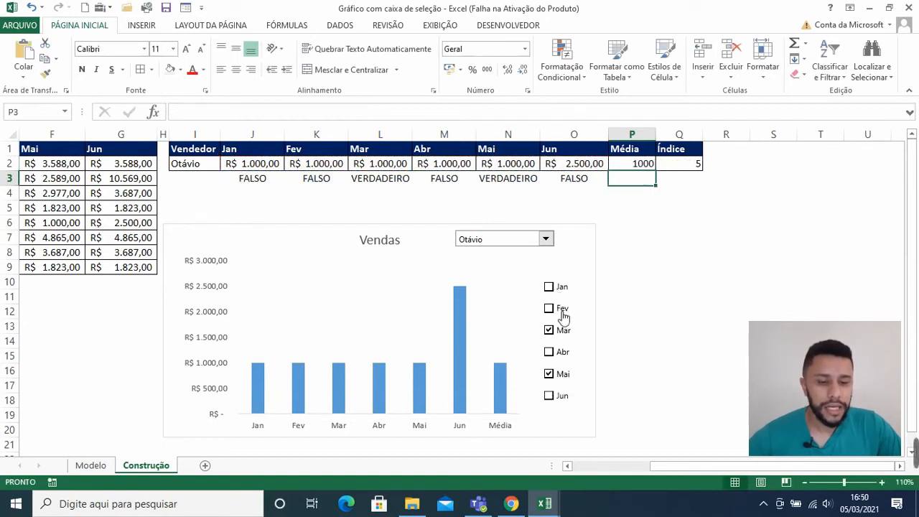
left_click(558, 313)
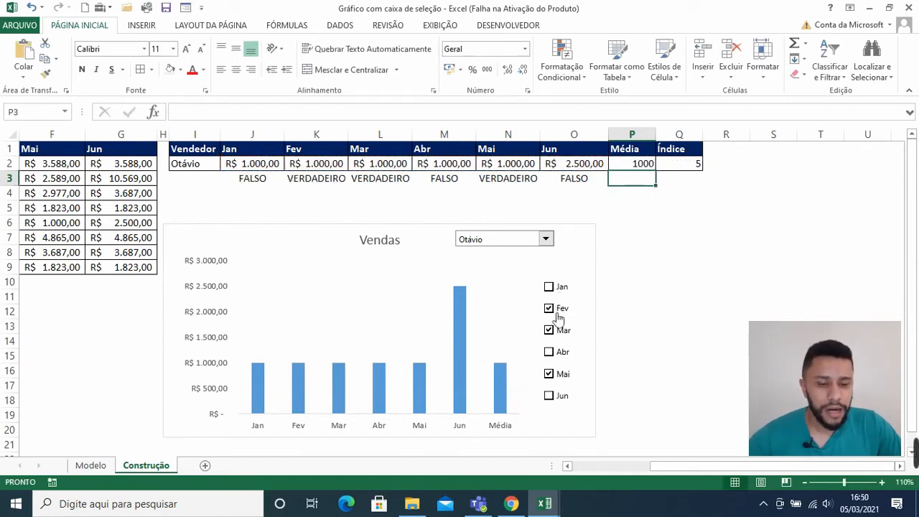
left_click(559, 354)
left_click(559, 403)
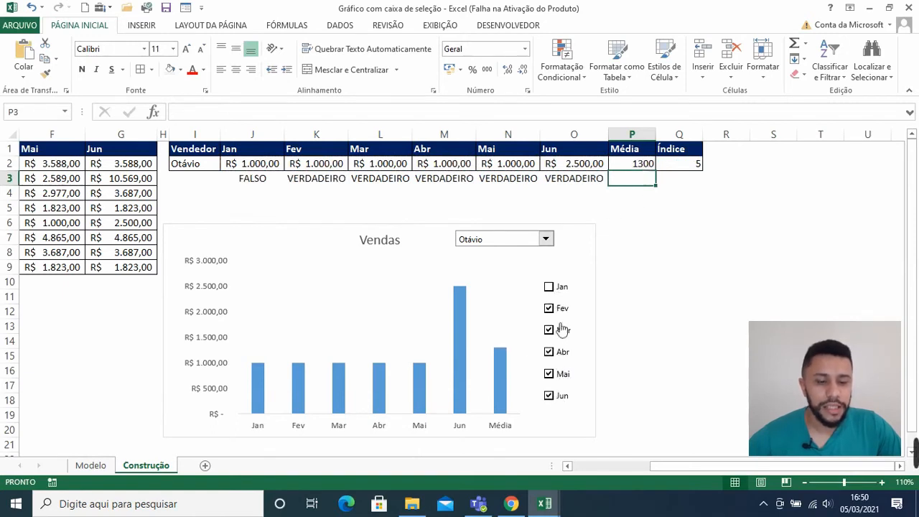
Step: Apply the R$ accounting format to the average in P2, and check the Jan box again
left_click(635, 165)
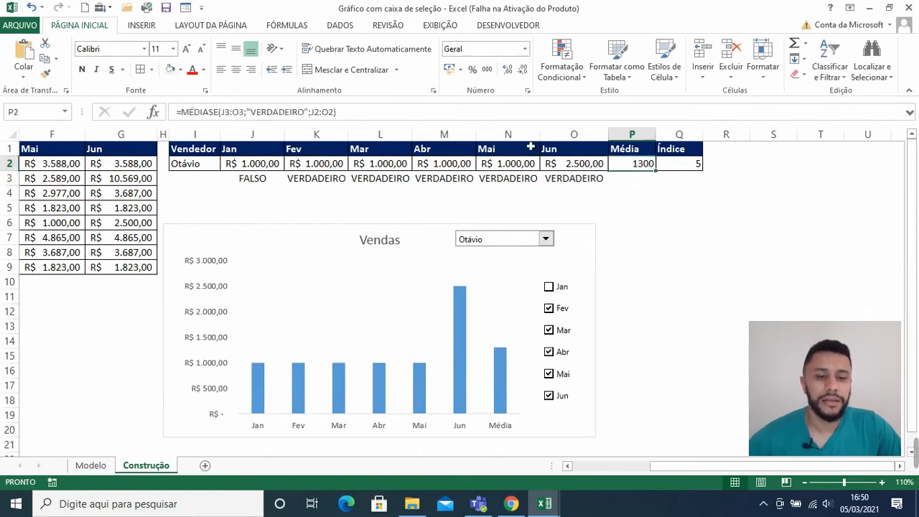
left_click(450, 70)
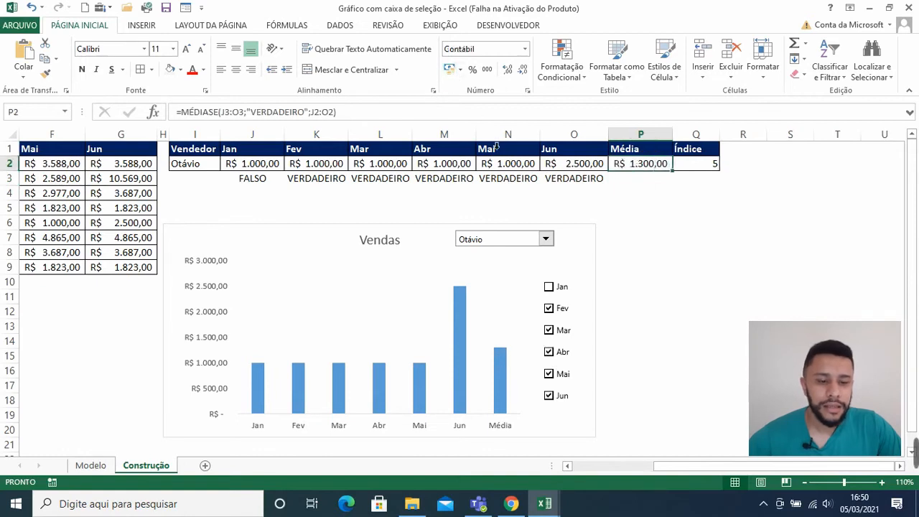
left_click(555, 288)
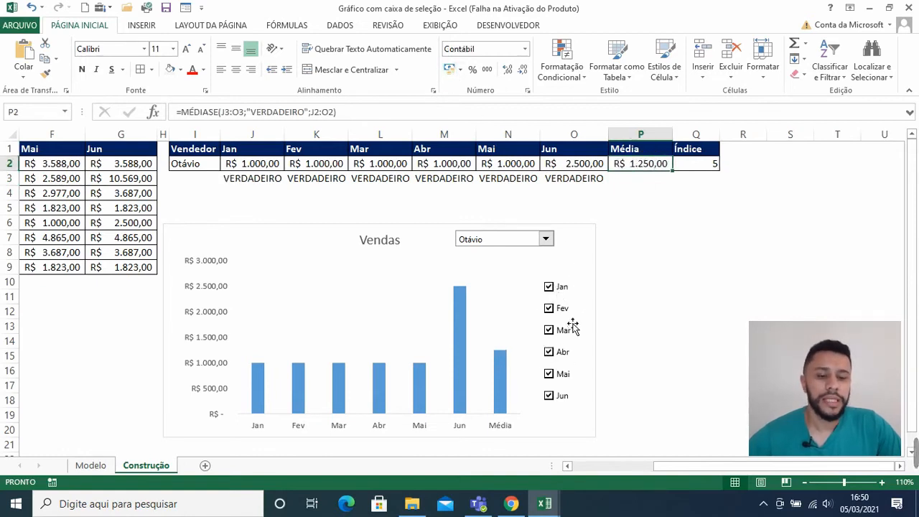
left_click(455, 329)
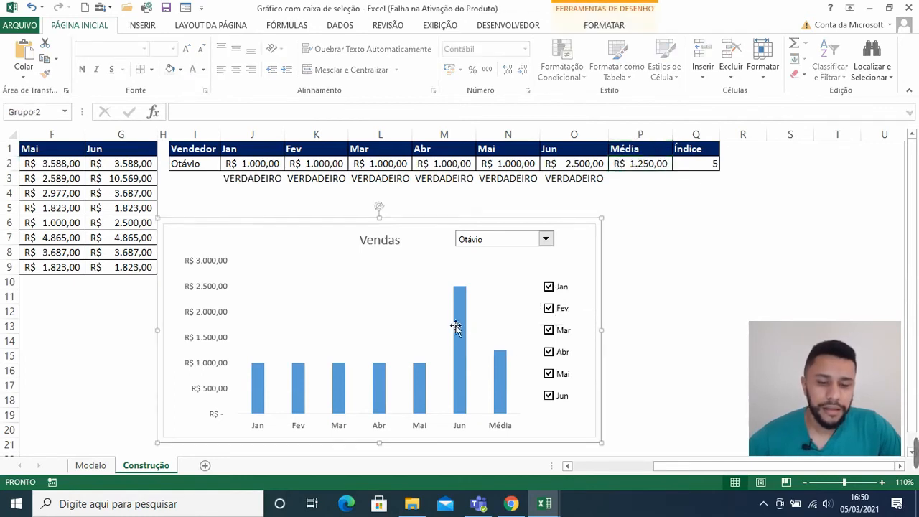
left_click(457, 309)
left_click(458, 310)
left_click(742, 269)
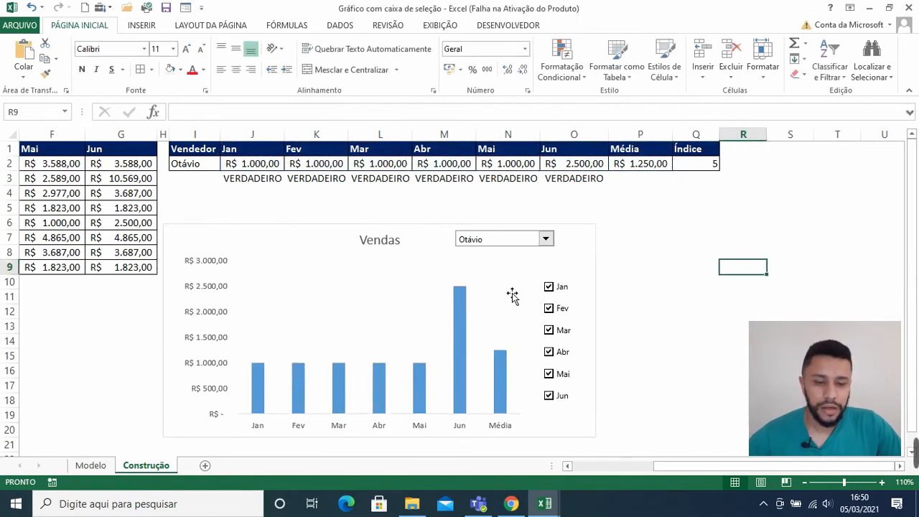
Step: Fill all columns of the Vendas chart with the standard orange color and apply a bevelled preset shape effect
left_click(463, 305)
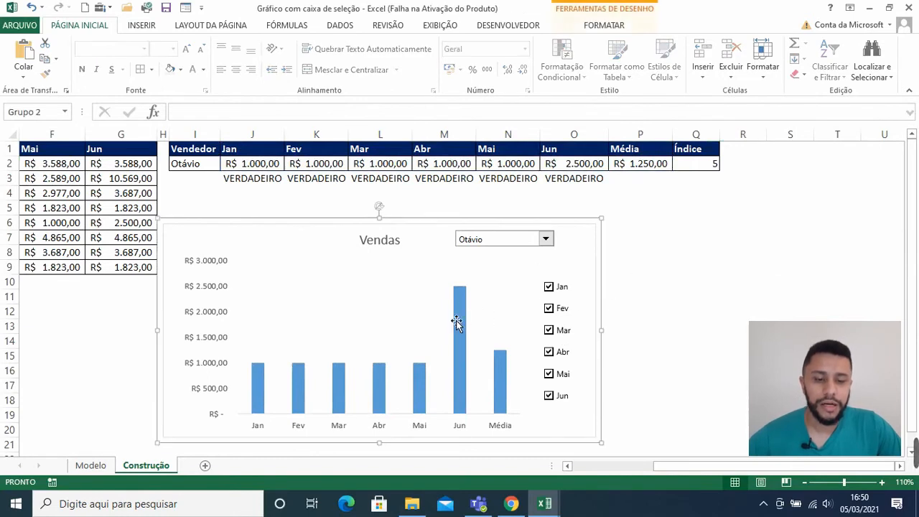
left_click(463, 314)
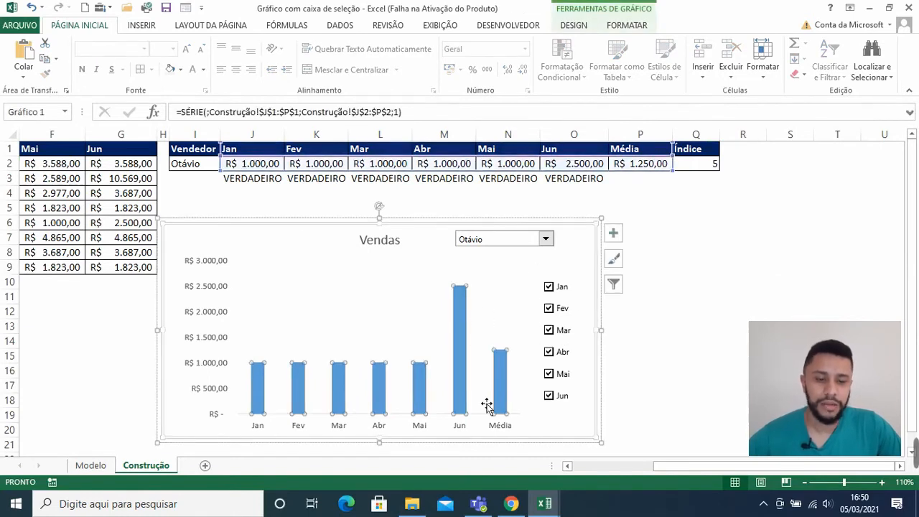
left_click(627, 26)
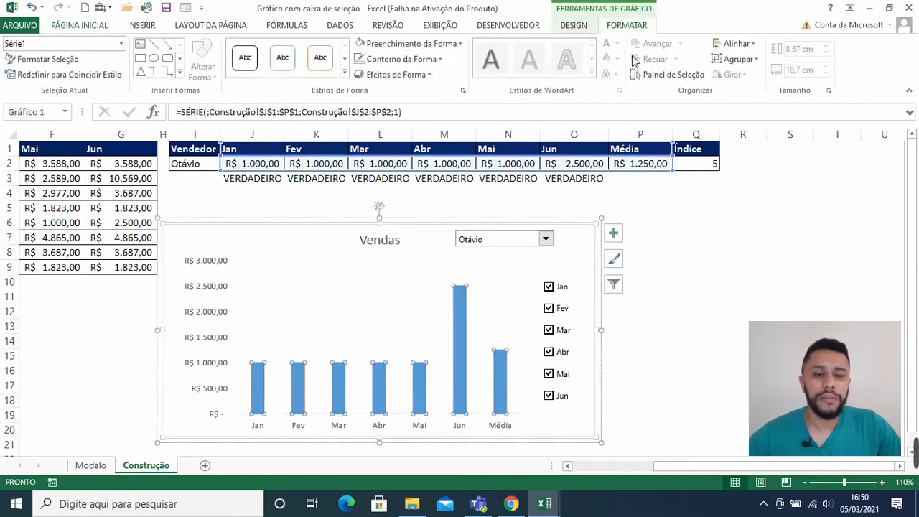
left_click(402, 43)
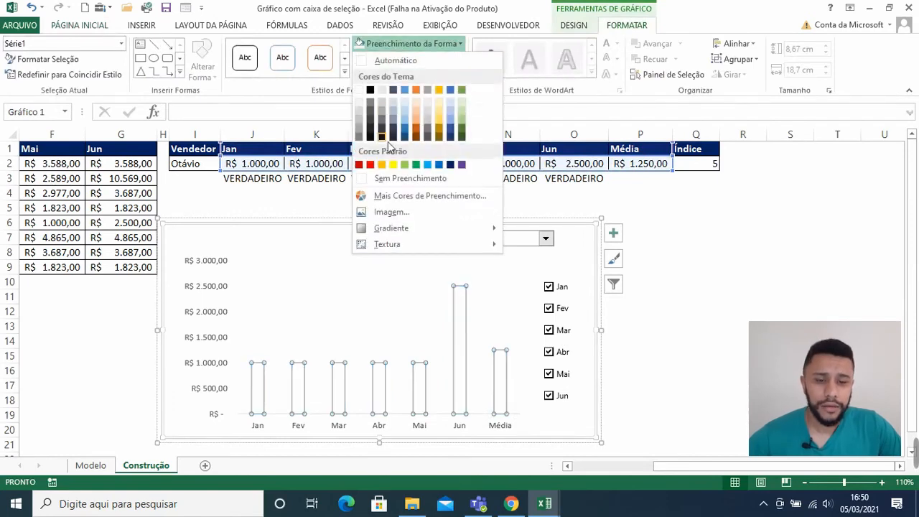
left_click(385, 165)
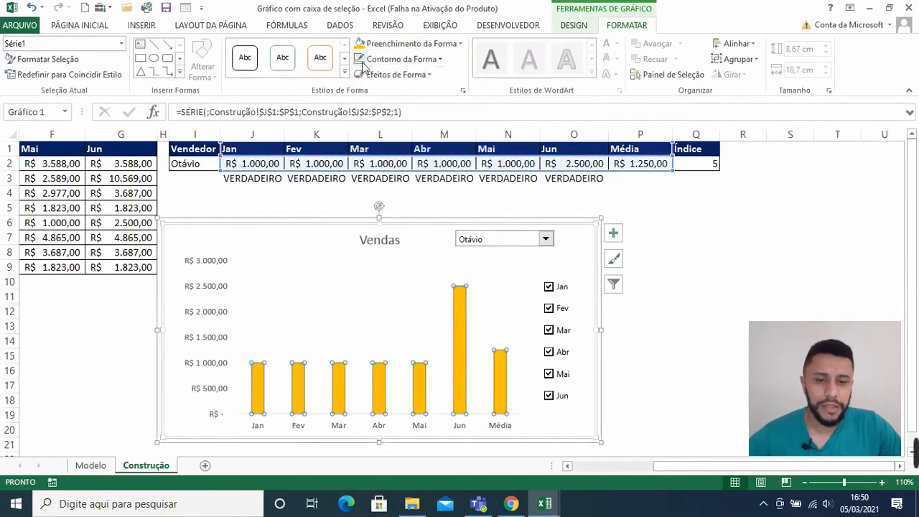
left_click(395, 75)
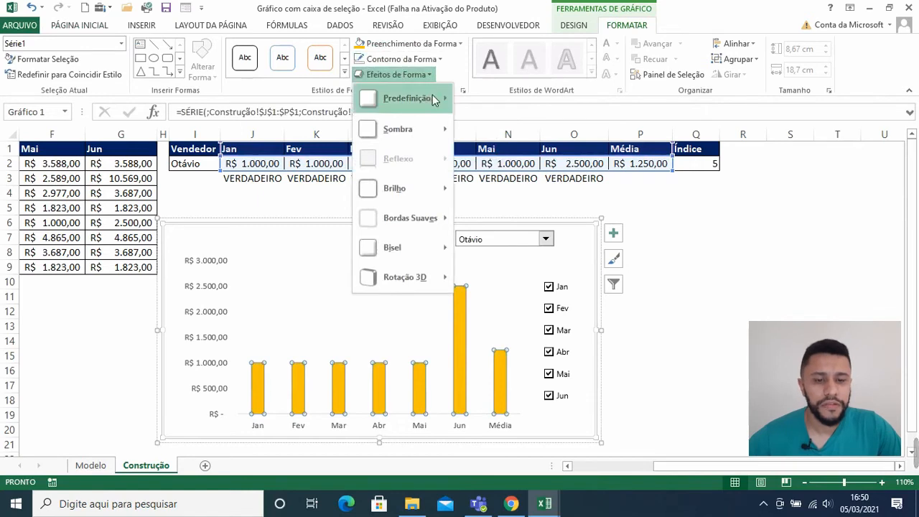
mouse_move(435, 98)
left_click(511, 172)
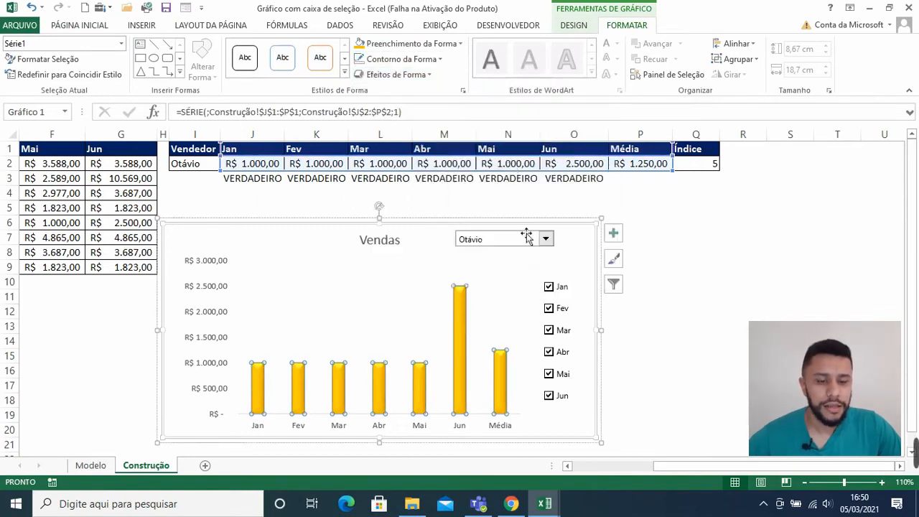
Step: Fill only the Média column of the chart with the standard blue color and deselect the chart
left_click(502, 376)
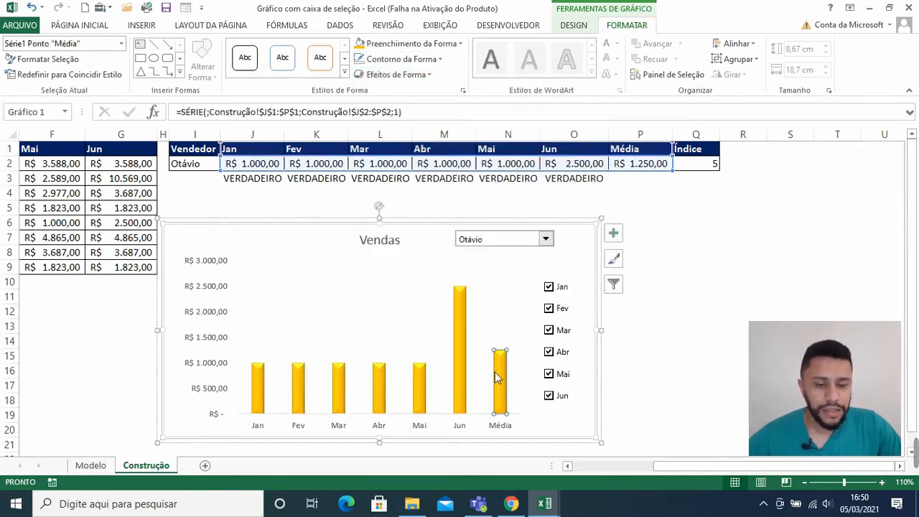
left_click(384, 43)
left_click(439, 165)
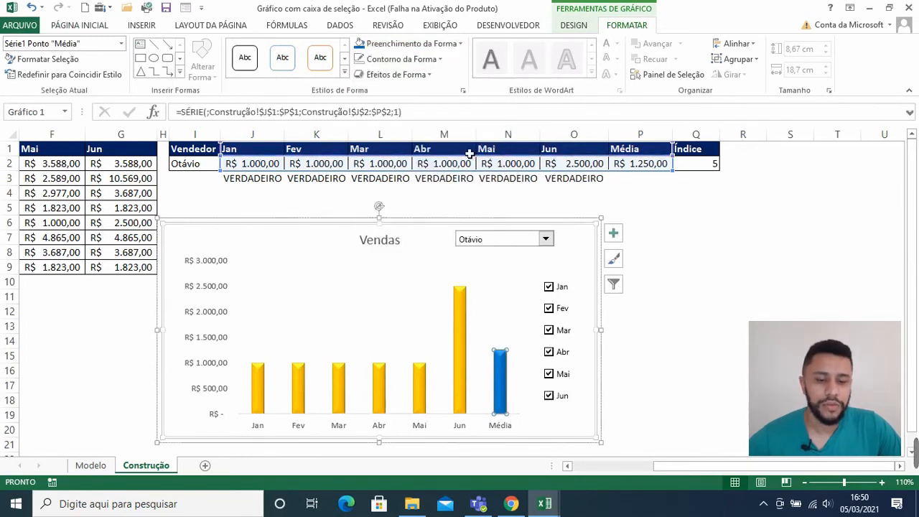
left_click(717, 282)
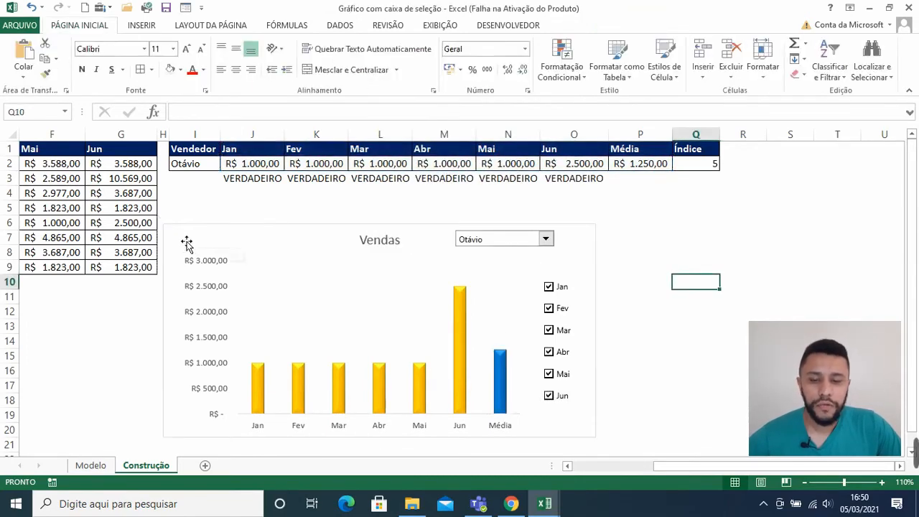
Step: Fill the Vendas chart's background with the lightest gray shade of the white theme color and deselect the chart
left_click(188, 237)
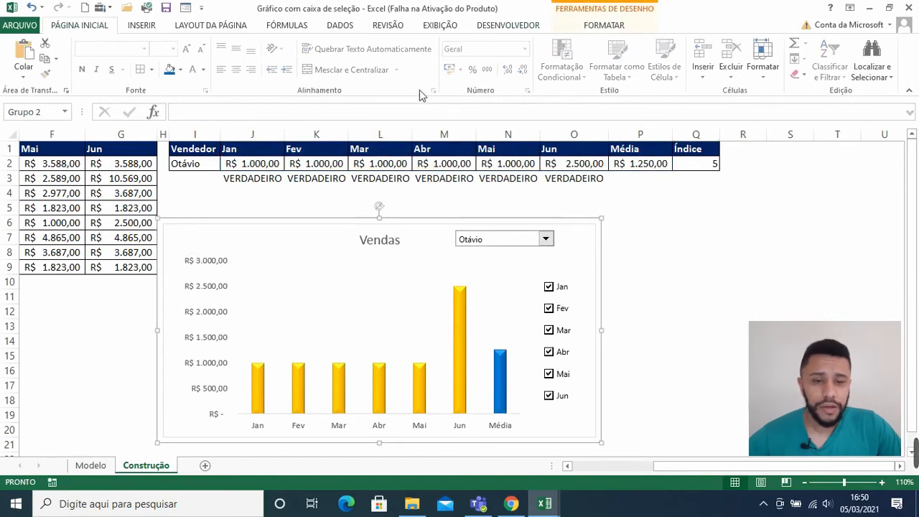
left_click(180, 70)
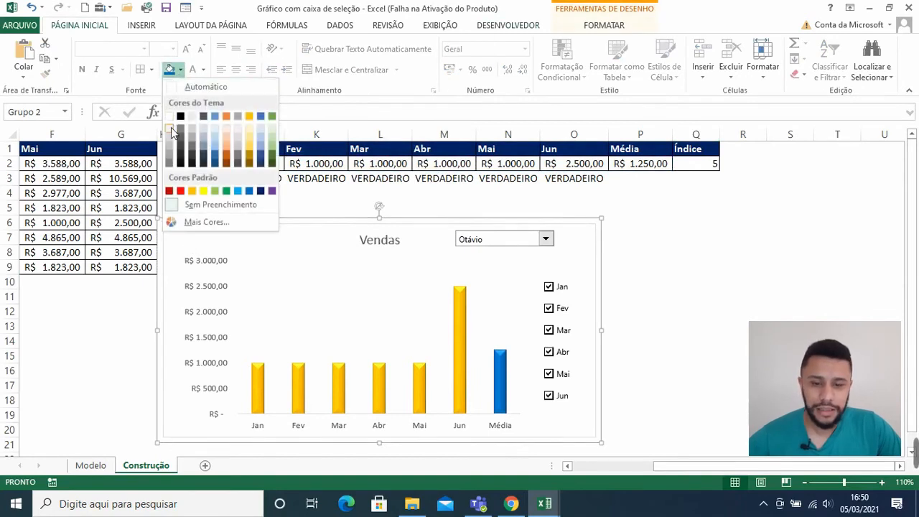
left_click(171, 129)
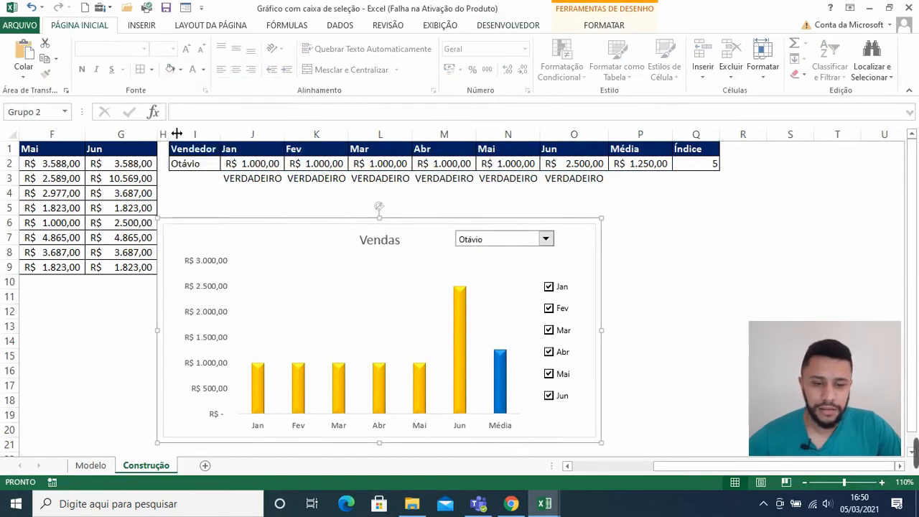
left_click(192, 238)
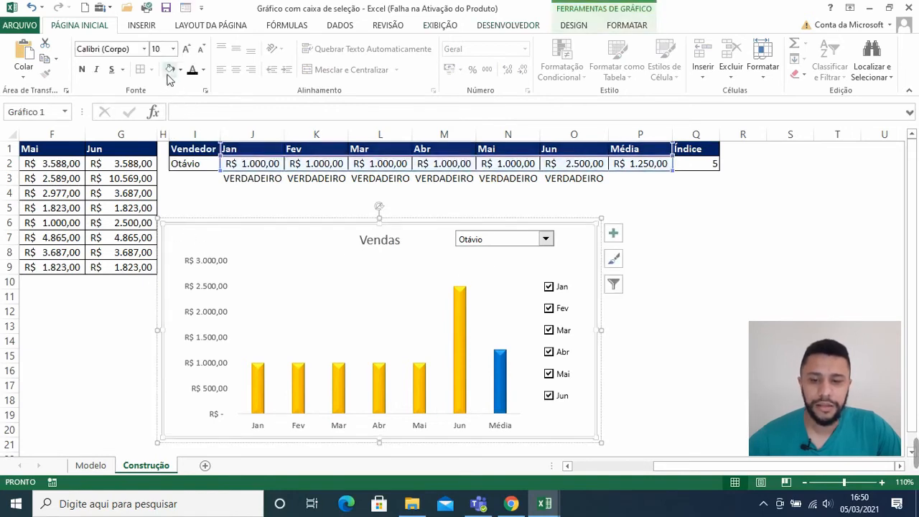
left_click(168, 75)
left_click(723, 282)
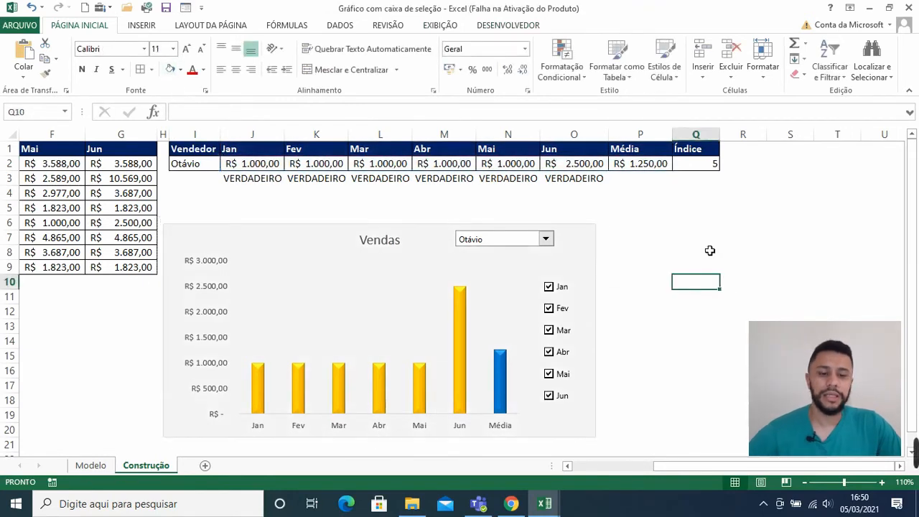
Step: Pick the next seller in the chart's combo box and clear the Mar, Mai and Jan check boxes
left_click(531, 242)
left_click(458, 301)
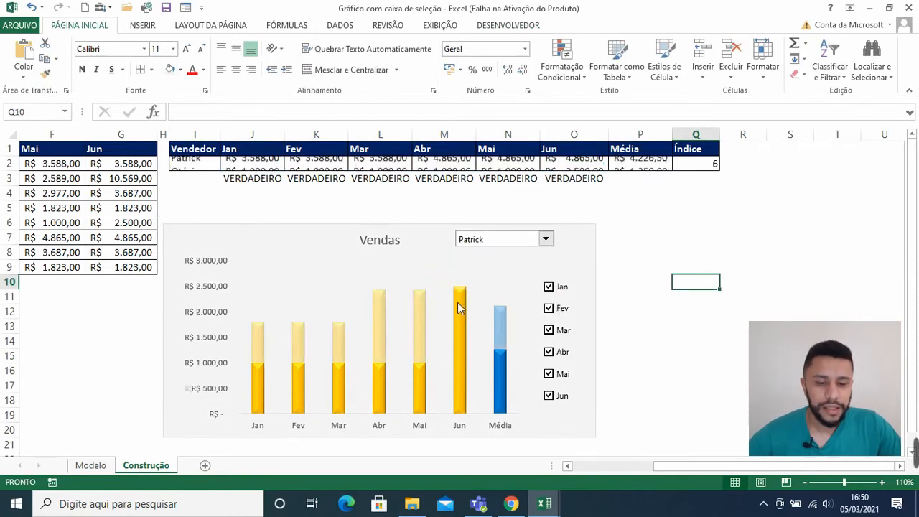
left_click(554, 330)
left_click(550, 374)
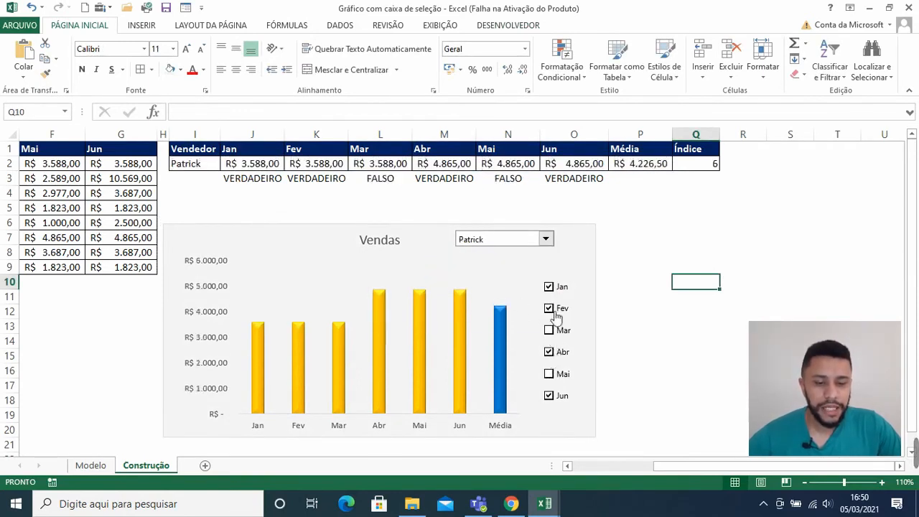
left_click(550, 287)
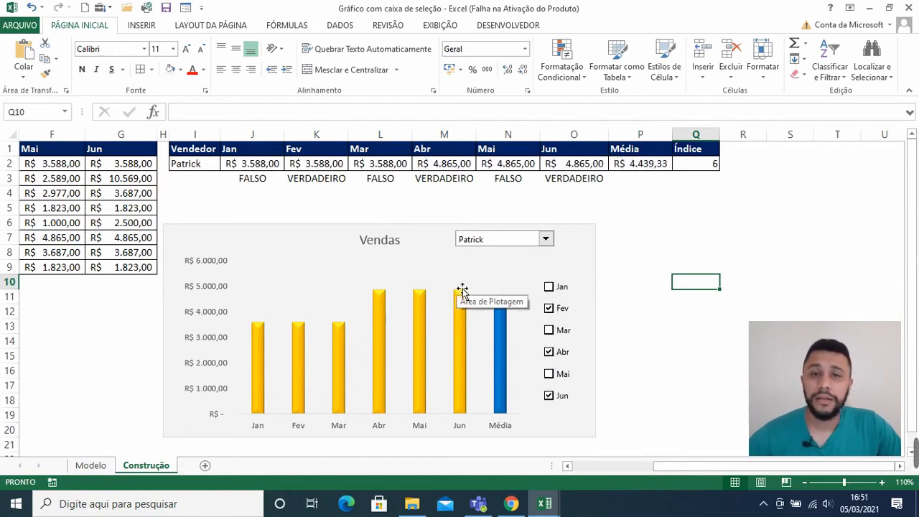
Step: Add data labels to the column series of the Vendas chart
right_click(460, 332)
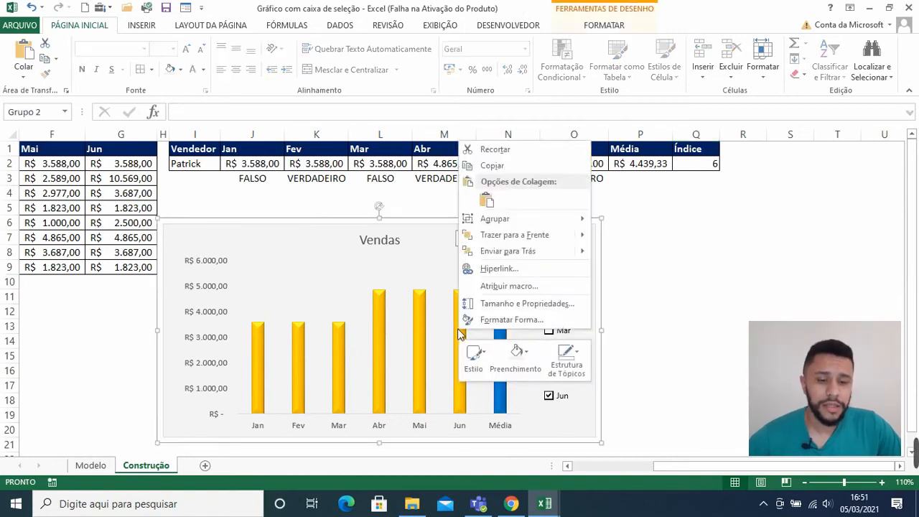
right_click(424, 342)
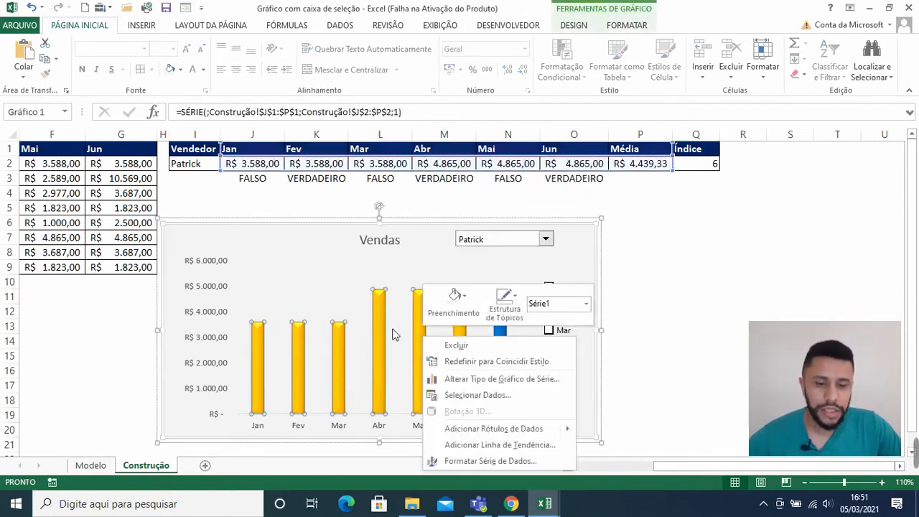
left_click(491, 429)
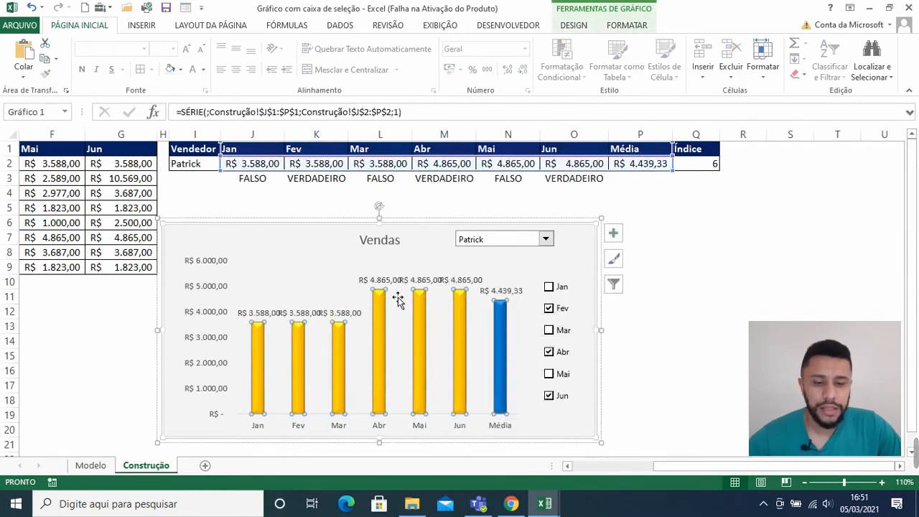
Step: Reduce the font size of the chart's data labels to 7 and deselect the chart
left_click(383, 283)
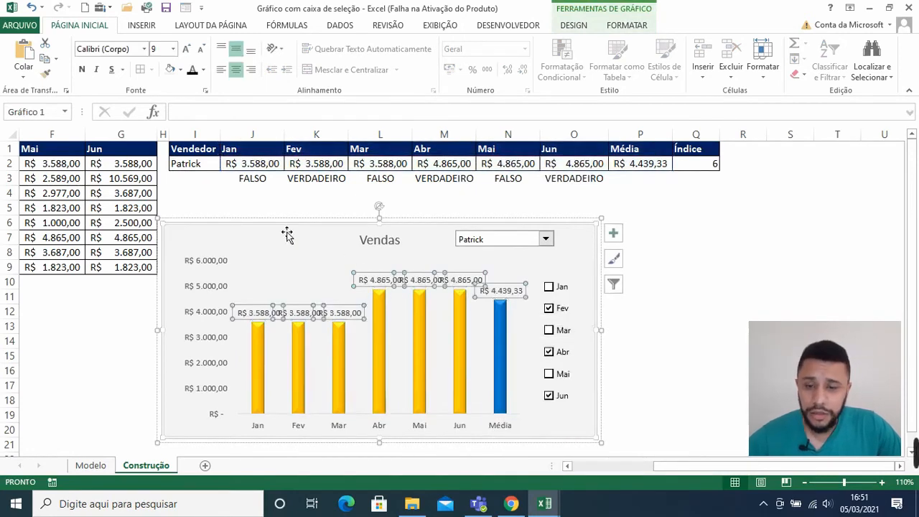
left_click(202, 49)
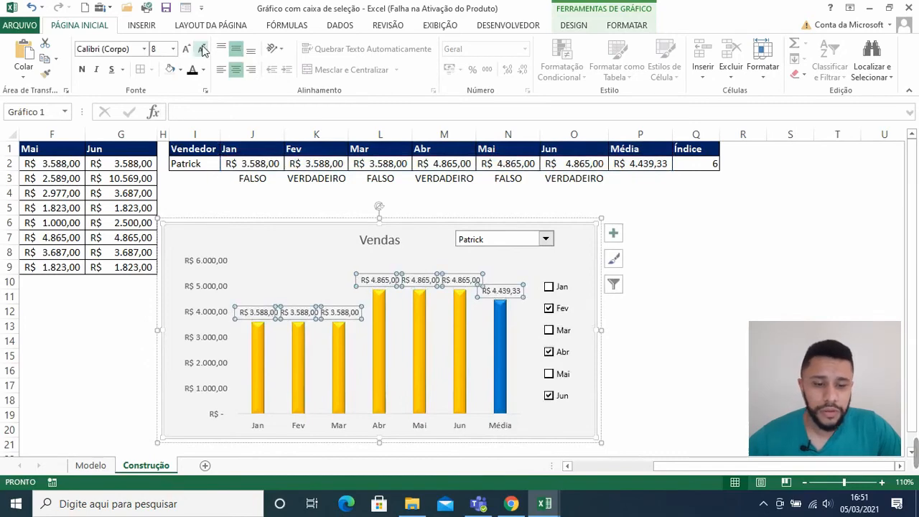
left_click(201, 49)
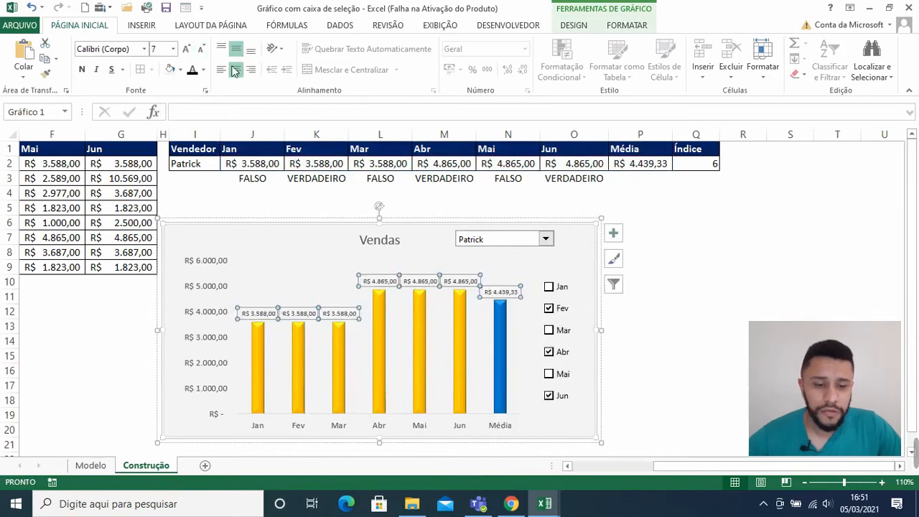
left_click(696, 310)
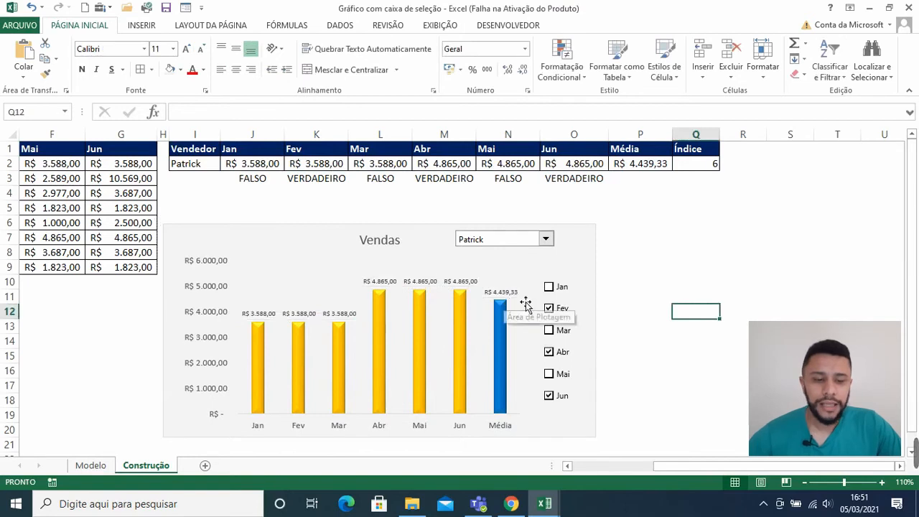
Step: Group the six month check boxes, Jan to Jun, with the chart and its combo box as a single object, and deselect it
left_click(563, 288, "ctrl")
left_click(564, 308, "ctrl")
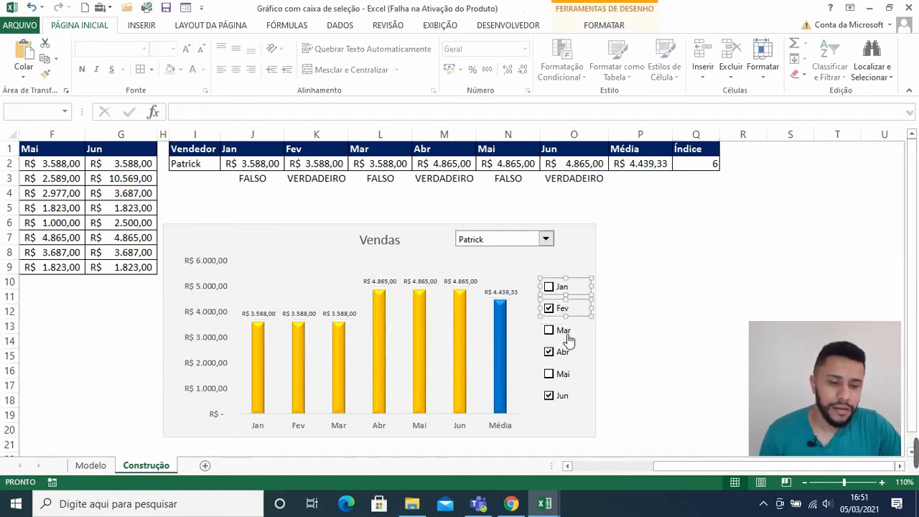
left_click(564, 330, "ctrl")
left_click(566, 354, "ctrl")
left_click(569, 374, "ctrl")
left_click(567, 396, "ctrl")
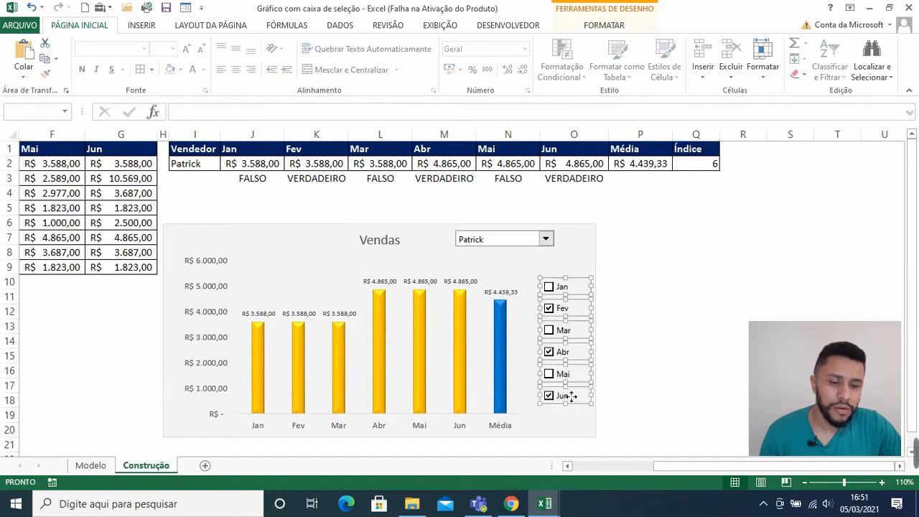
left_click(583, 248, "ctrl")
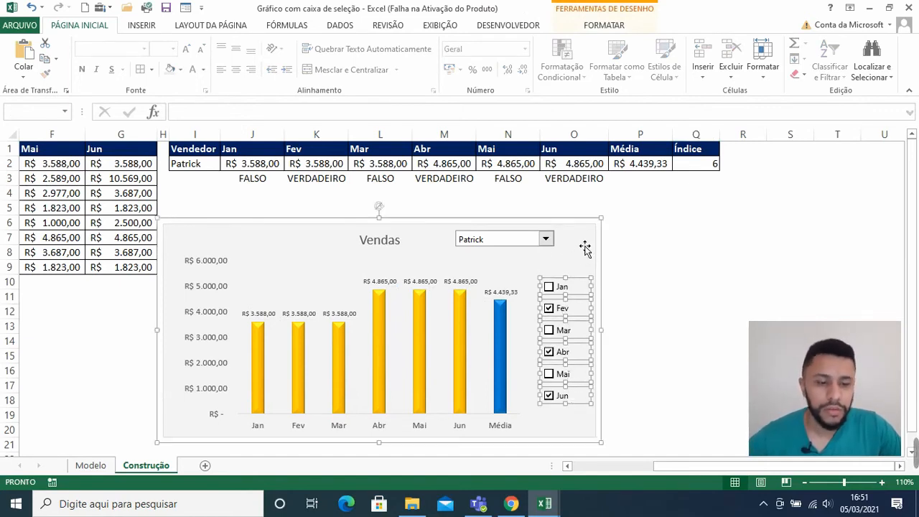
left_click(616, 27)
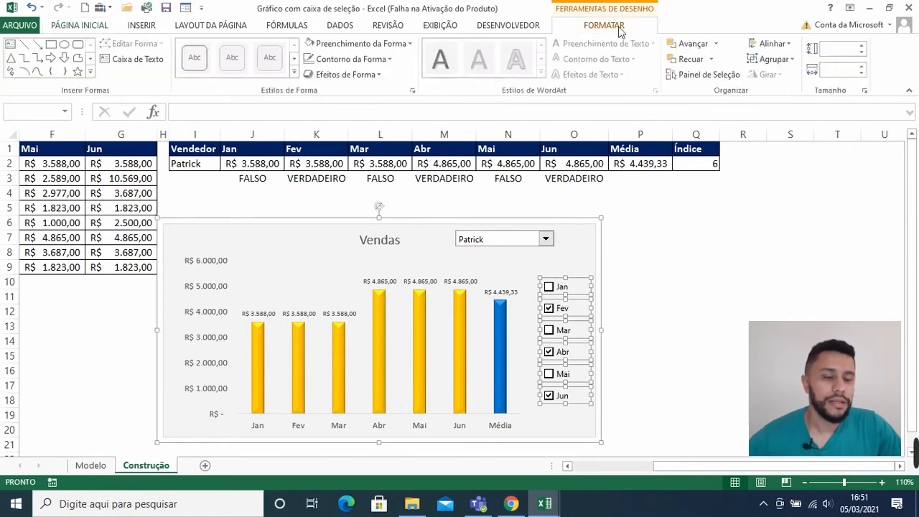
left_click(770, 44)
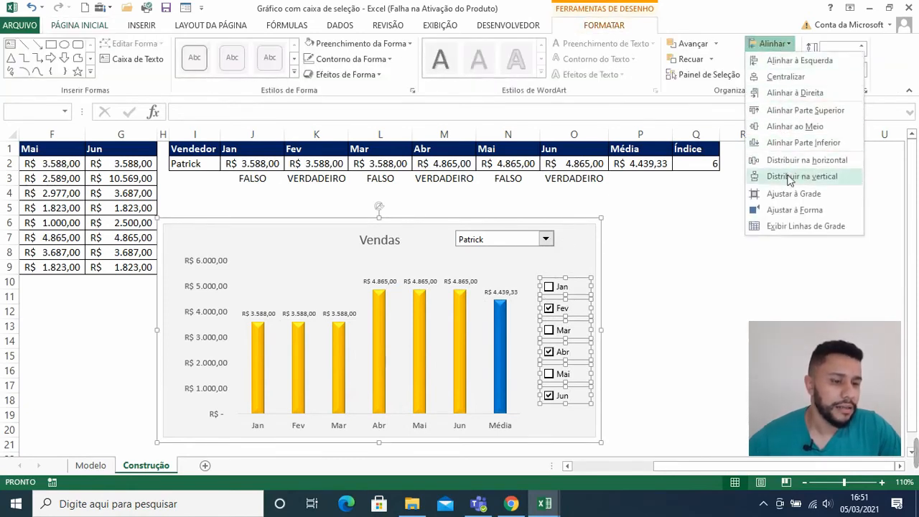
left_click(770, 45)
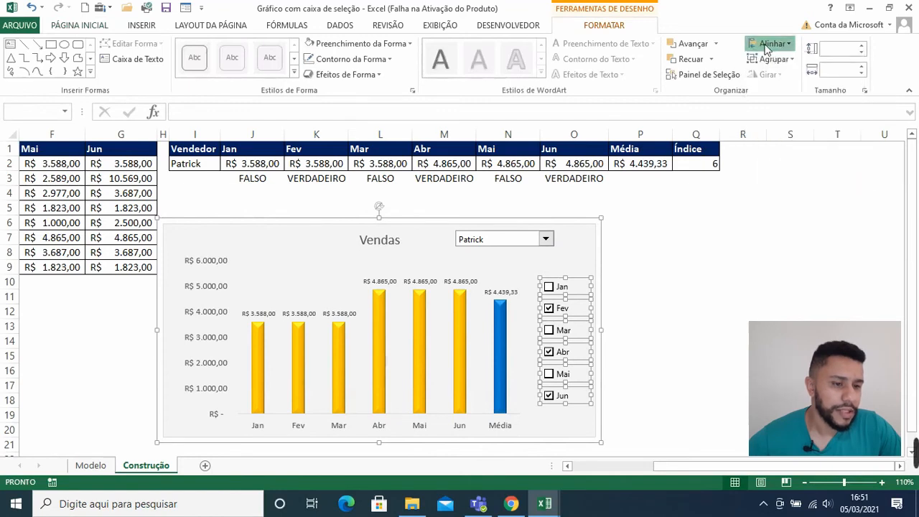
left_click(775, 59)
left_click(780, 75)
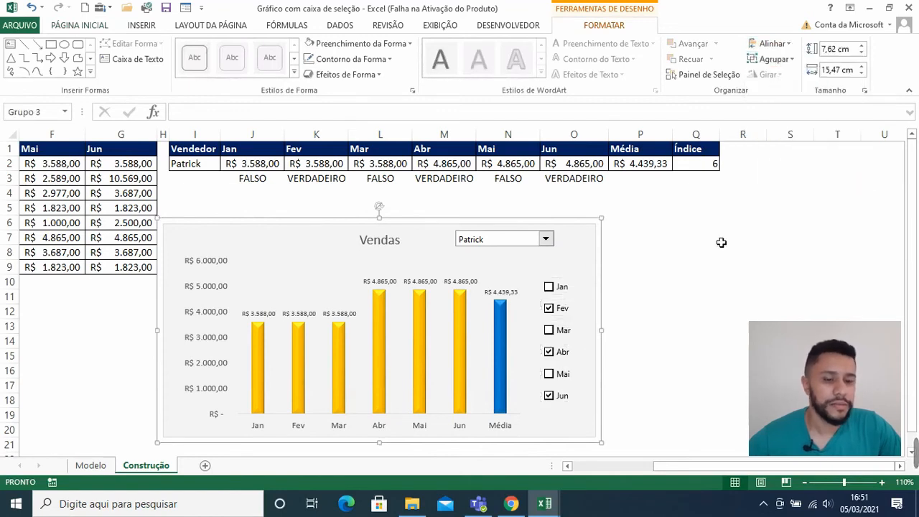
left_click(702, 258)
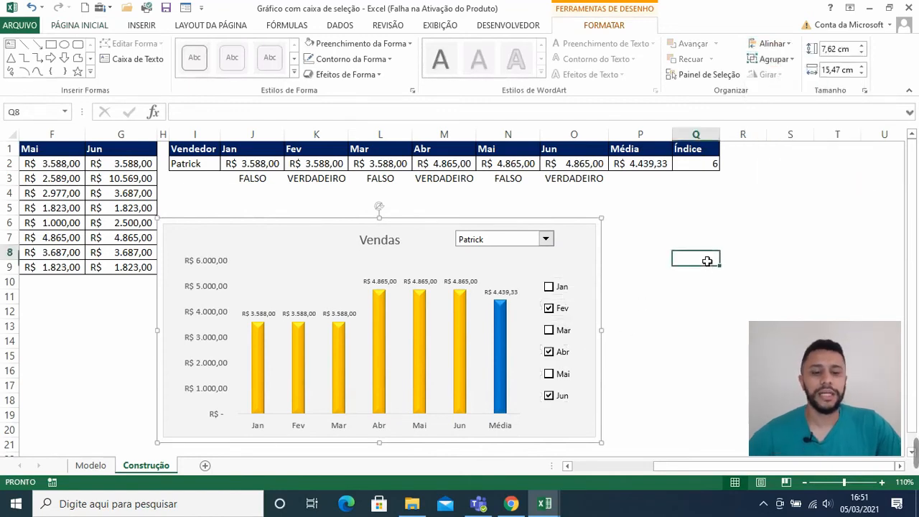
Step: Test the grouped check boxes by checking Jan, clearing Fev and checking Mar
left_click(550, 287)
left_click(550, 310)
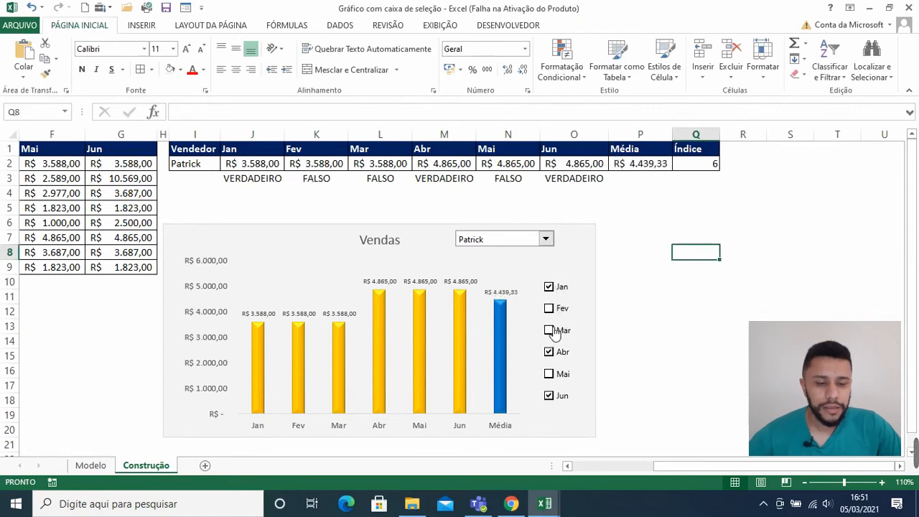
left_click(550, 331)
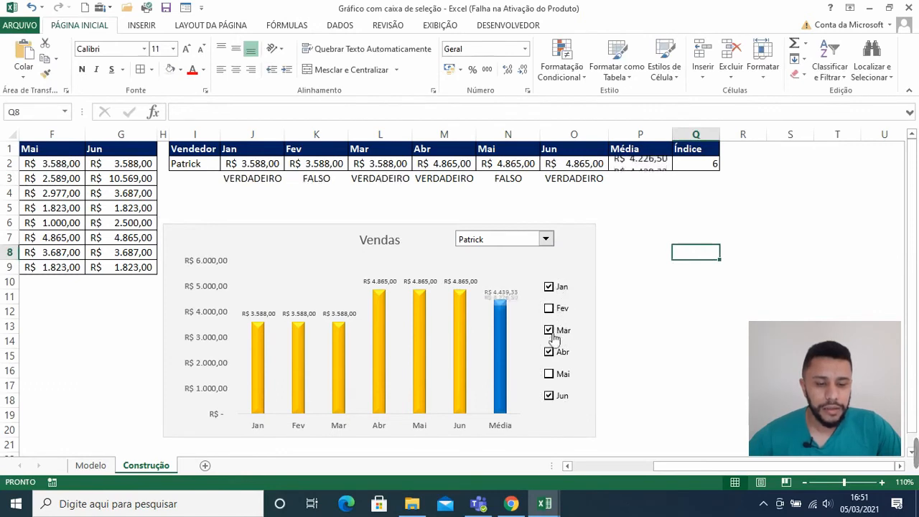
left_click(632, 302)
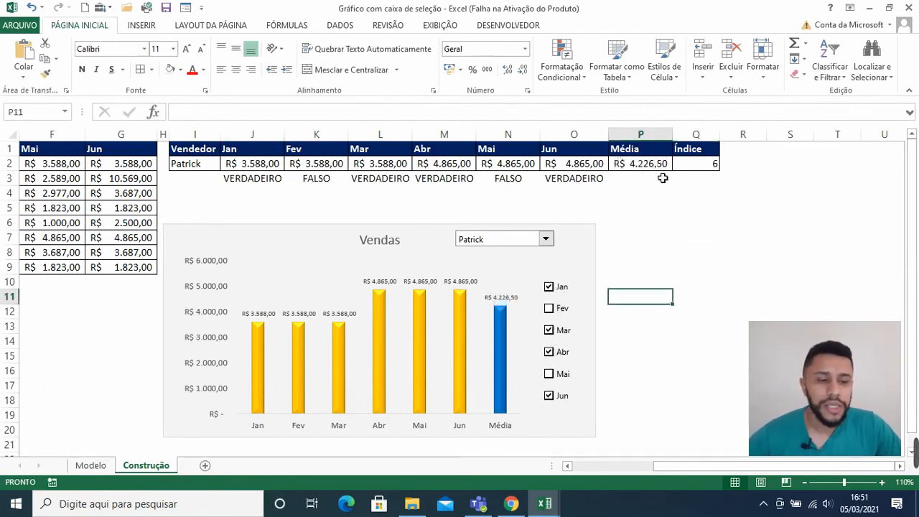
Step: Set the grouped chart's properties to not move or size with cells, and test this by widening the Jun column O
left_click_drag(674, 465, 649, 467)
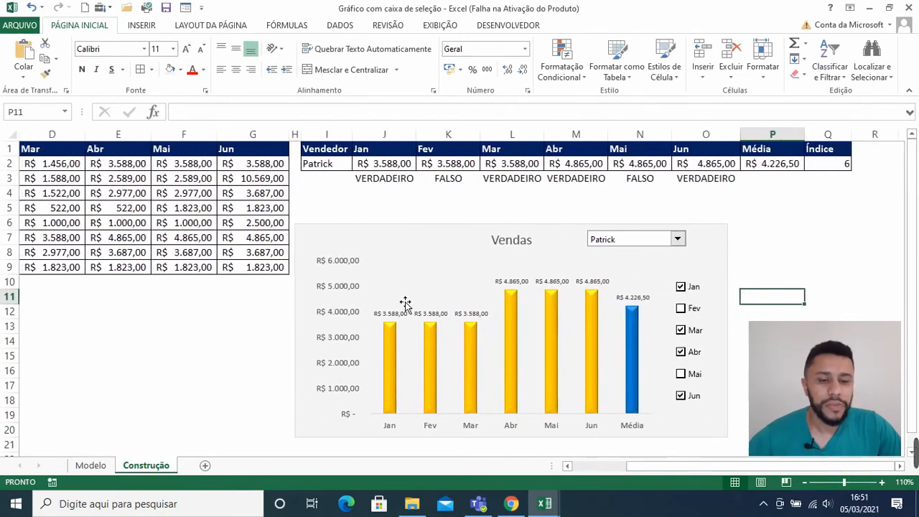
right_click(345, 243)
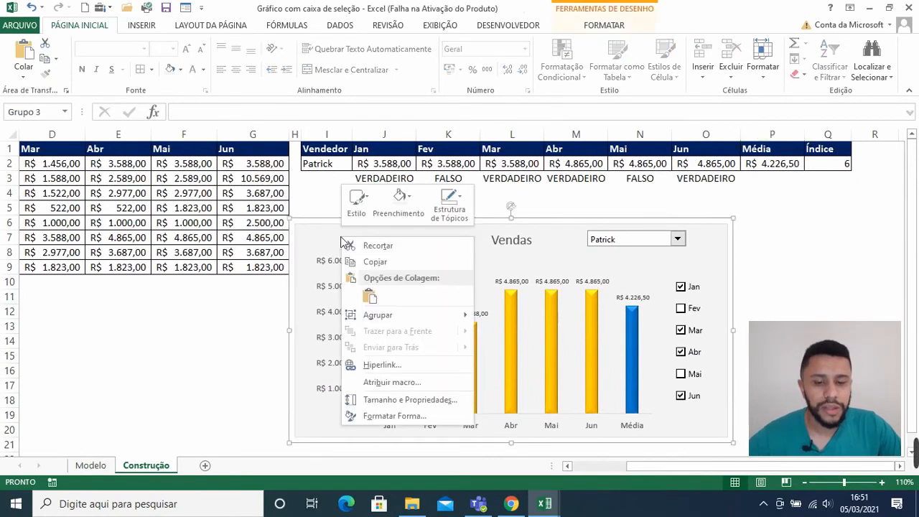
left_click(420, 400)
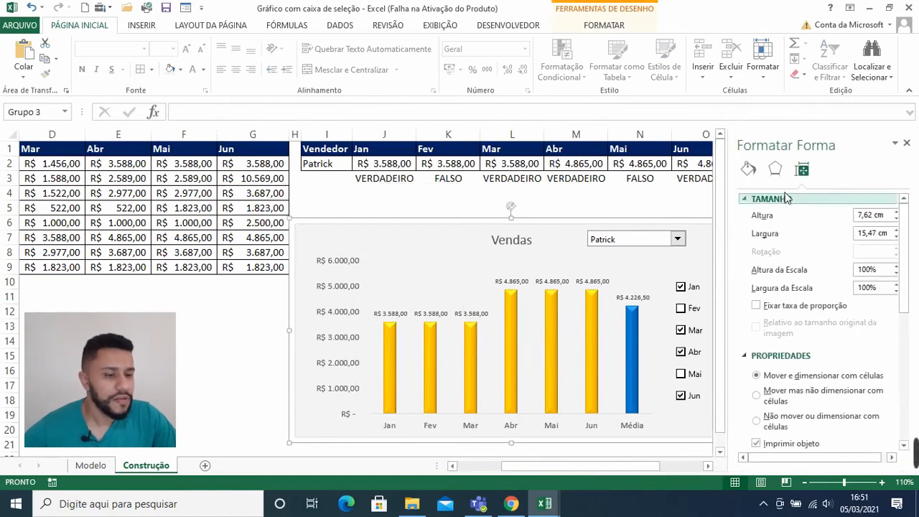
left_click(742, 203)
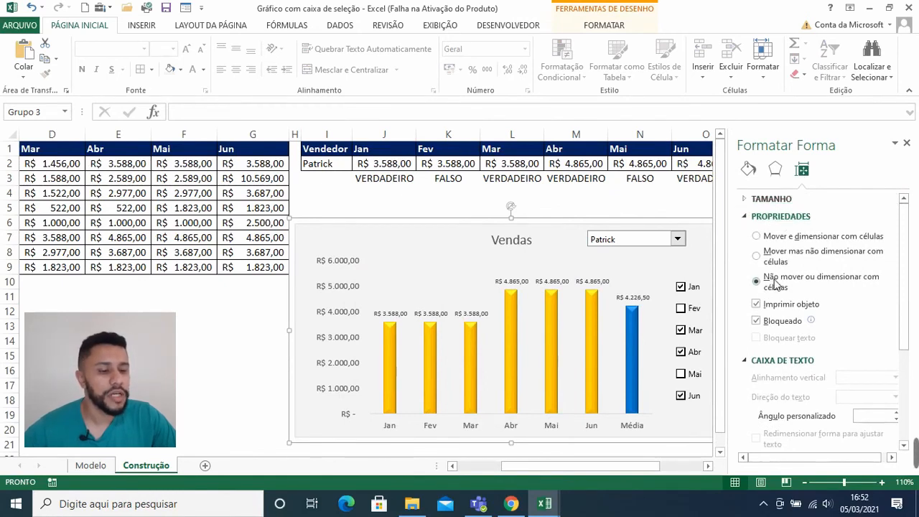
left_click(907, 146)
left_click(774, 209)
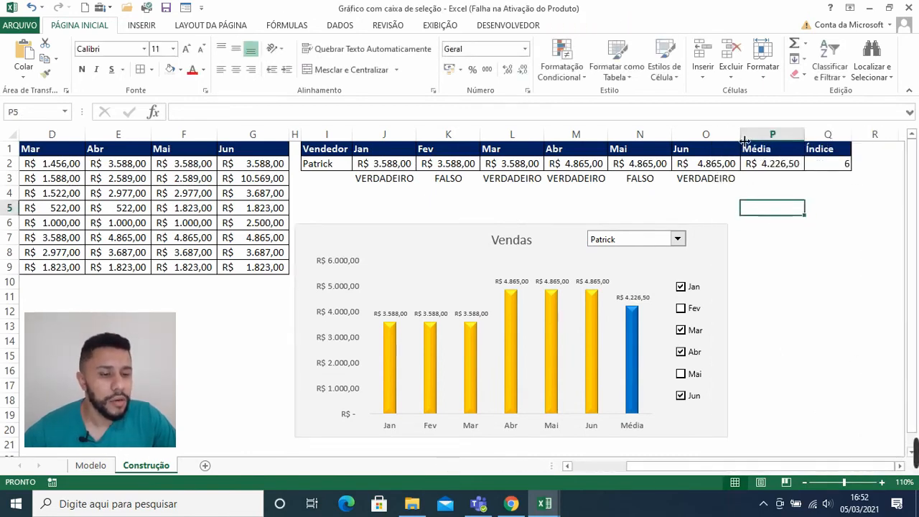
left_click_drag(744, 140, 772, 135)
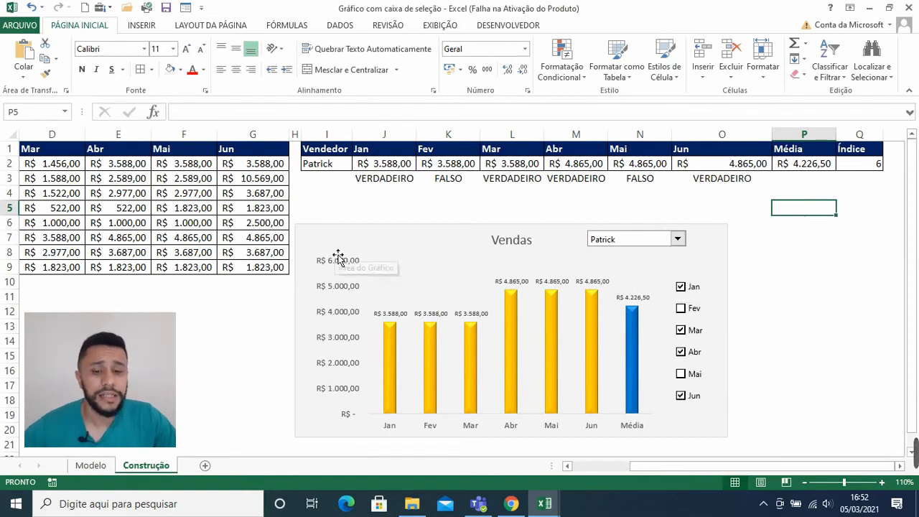
Step: Enable showing data in hidden rows and columns in the chart's data source settings, keeping empty cells as gaps
left_click(319, 244)
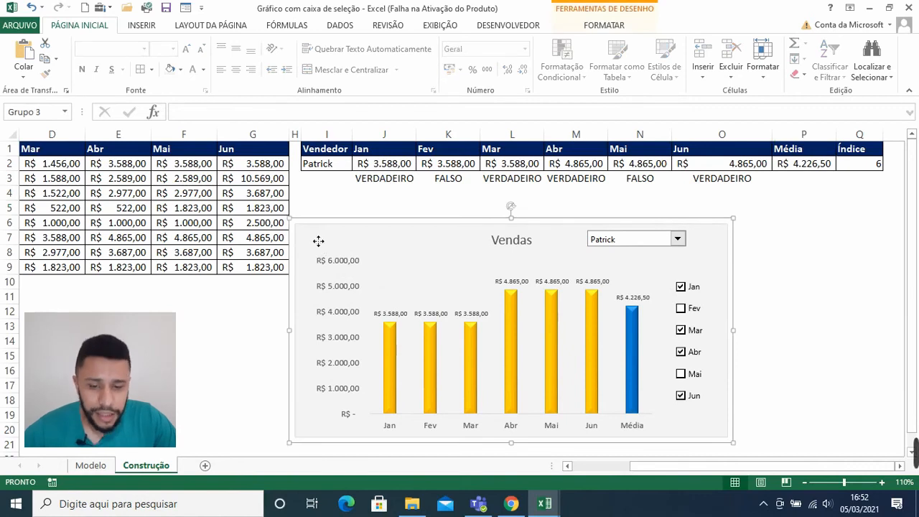
left_click(318, 242)
right_click(318, 244)
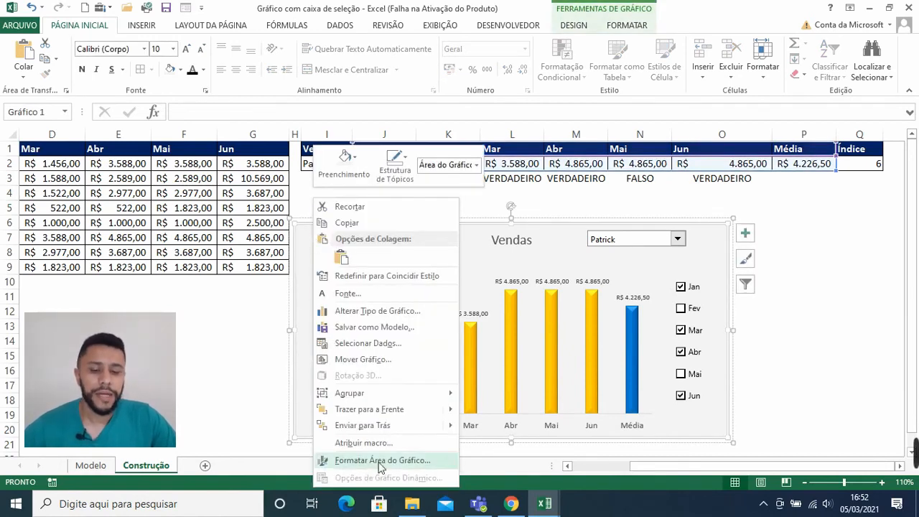
left_click(367, 343)
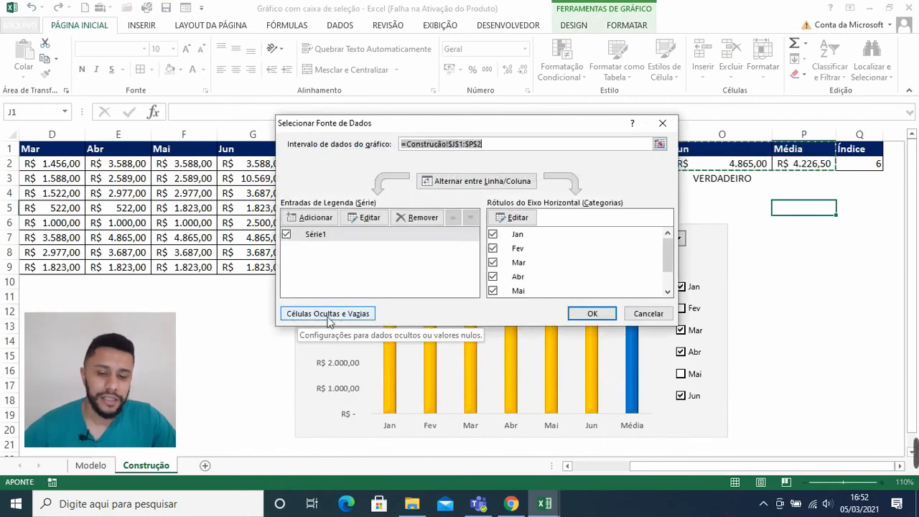
left_click(319, 315)
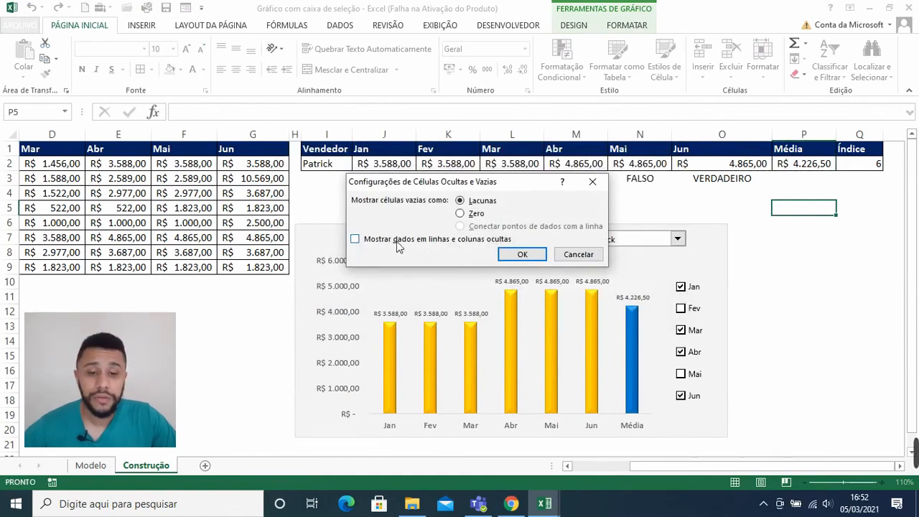
left_click(526, 255)
left_click(592, 314)
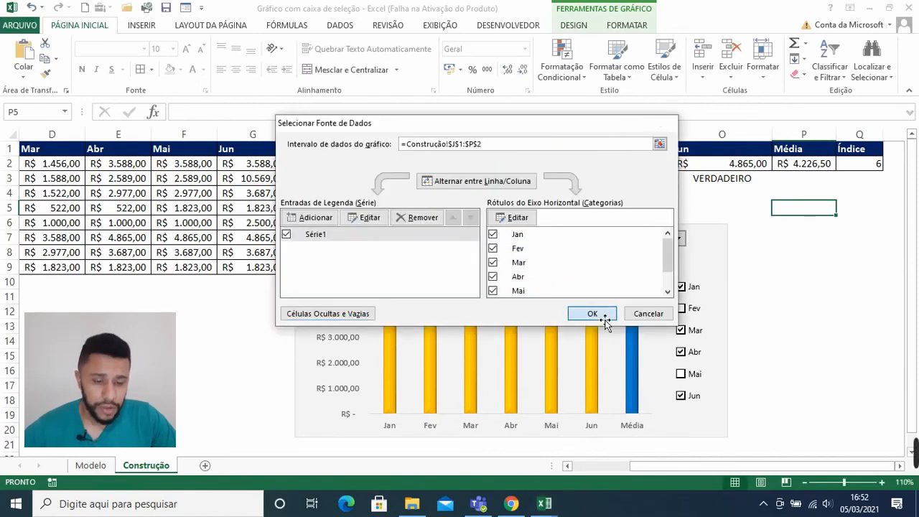
left_click(785, 298)
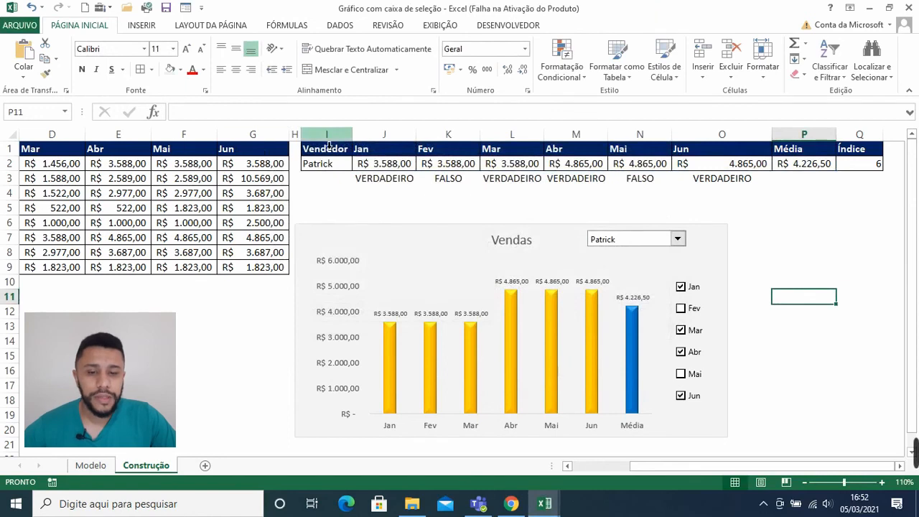
Step: Hide the helper columns I to Q behind the chart
left_click_drag(332, 135, 883, 138)
right_click(451, 188)
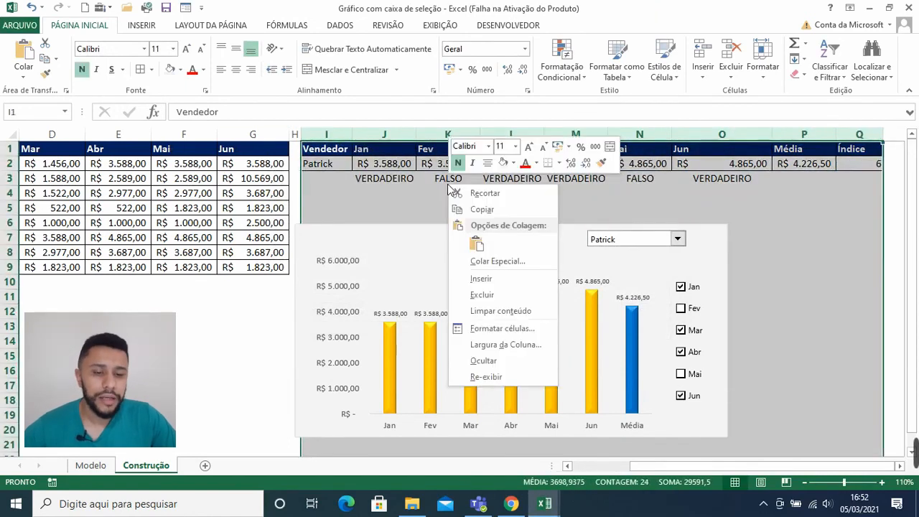
left_click(494, 364)
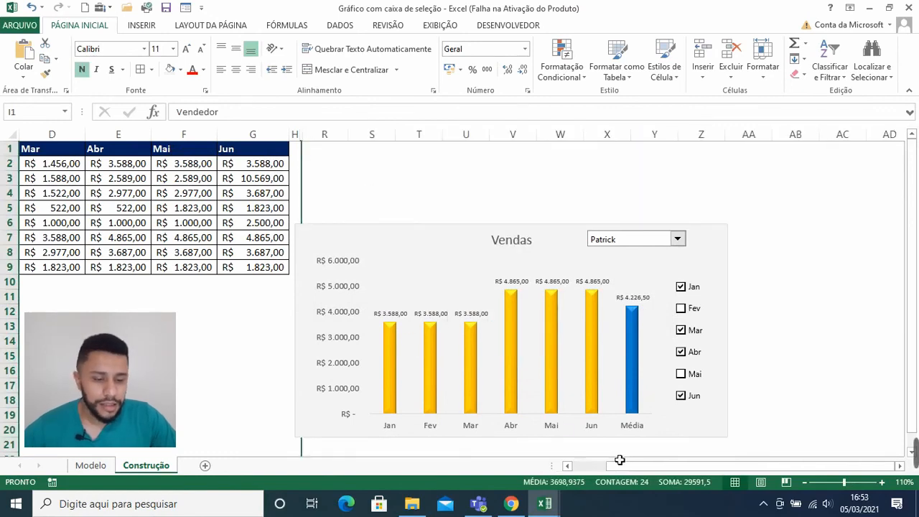
Step: Try to move the Vendas chart over the sales table to the sheet's upper-left corner and widen it to column R
left_click_drag(628, 470, 593, 468)
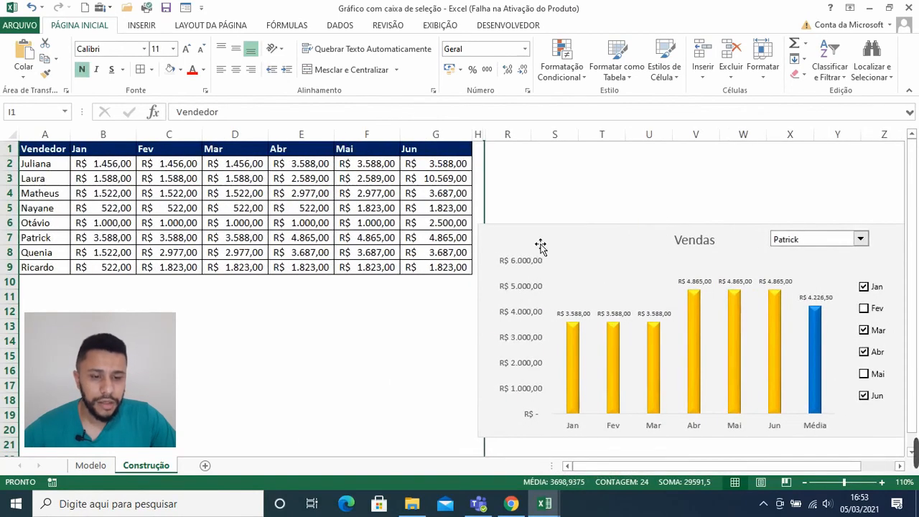
left_click_drag(541, 246, 64, 138)
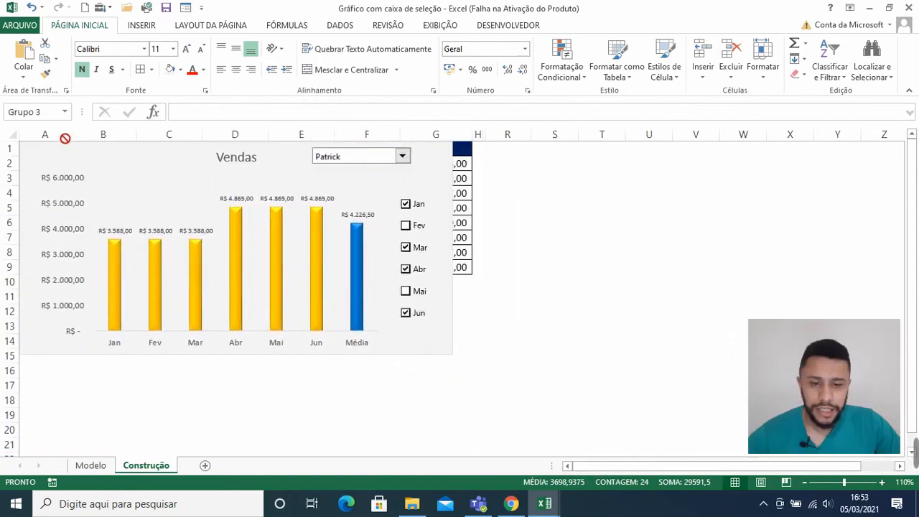
left_click(509, 238)
left_click_drag(509, 237, 47, 156)
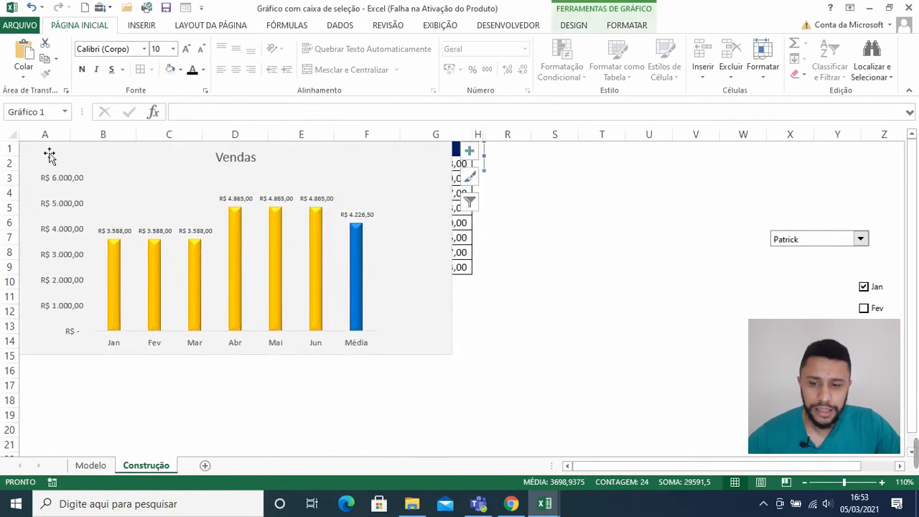
left_click_drag(453, 249, 526, 262)
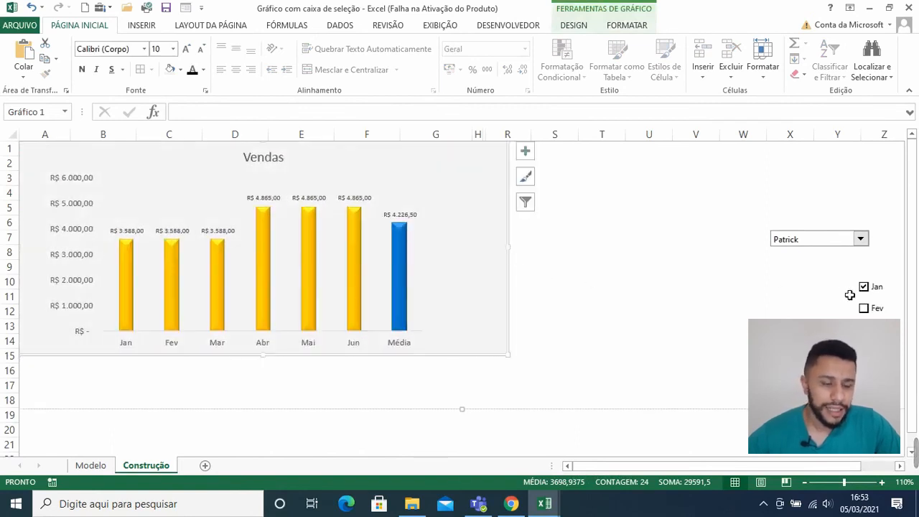
Step: Undo the chart's widening and its move away from the combo box and check boxes
key("ctrl+z")
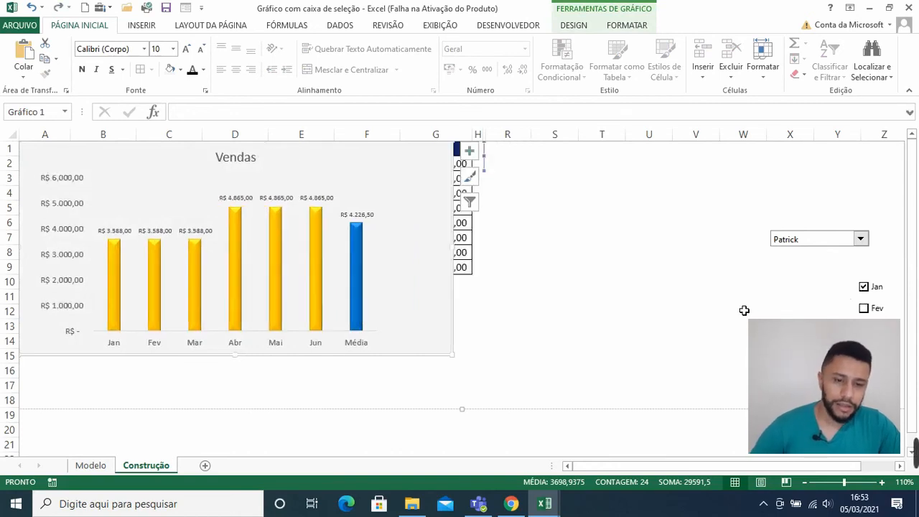
key("ctrl+z")
key("ctrl+z")
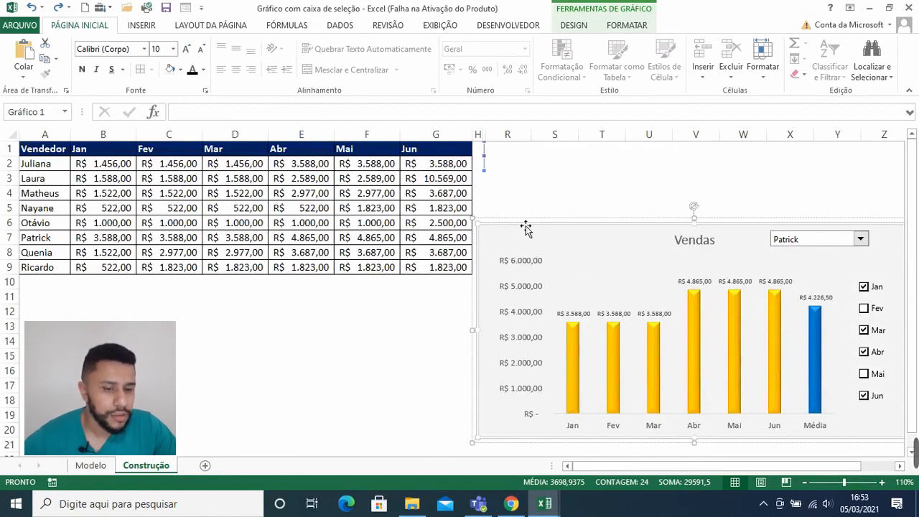
Step: Move the whole chart group with its controls over the sales table at cell A1 and widen it into column R
left_click(588, 184)
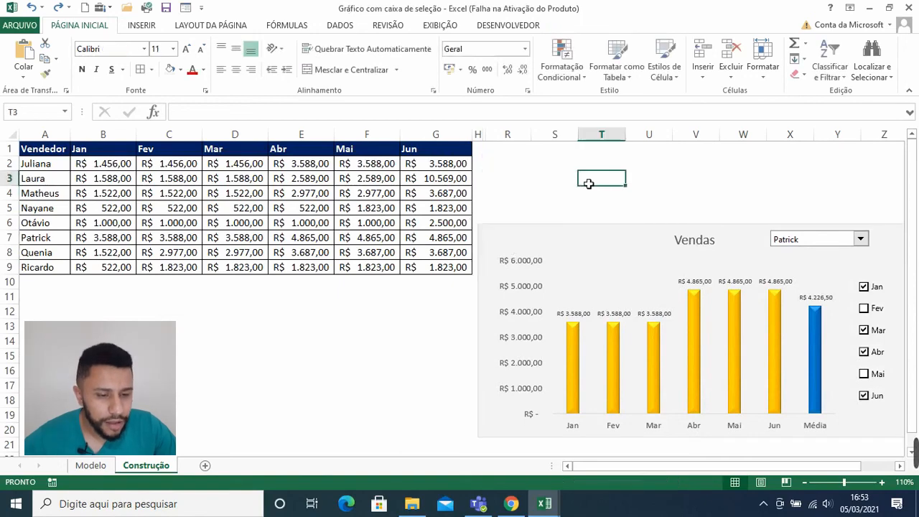
mouse_move(529, 224)
left_mouse_down()
mouse_move(524, 242)
mouse_move(104, 194)
mouse_move(8, 160)
mouse_move(18, 139)
mouse_move(48, 158)
left_mouse_up()
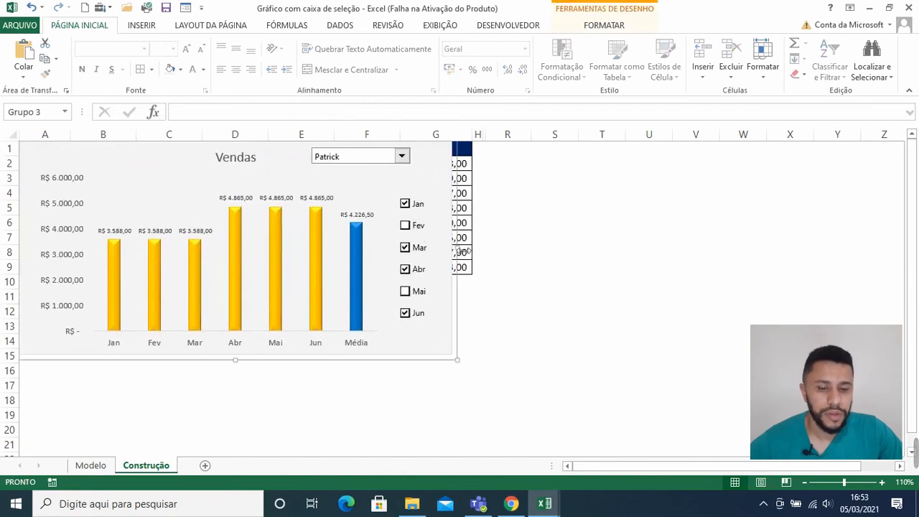
left_click_drag(473, 253, 529, 252)
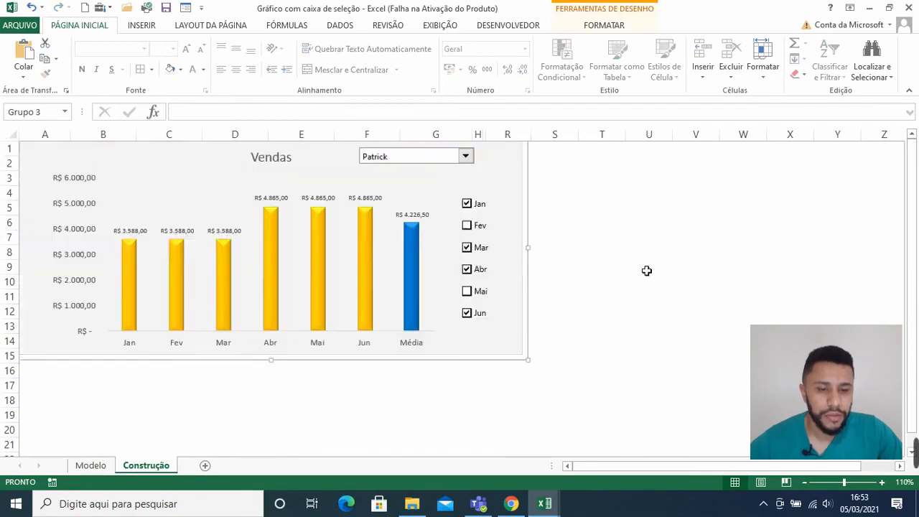
left_click(724, 273)
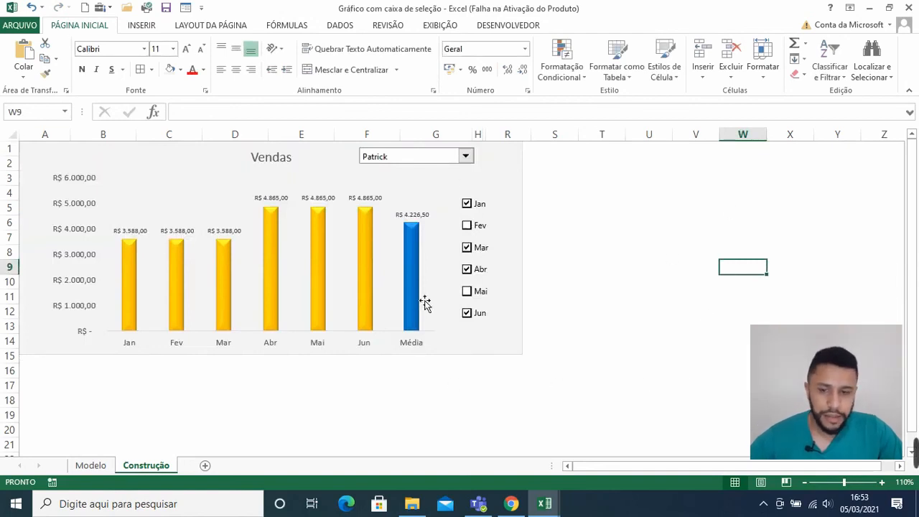
Step: Fill all cells of the Construção sheet with the light gray that matches the chart's background
left_click(13, 135)
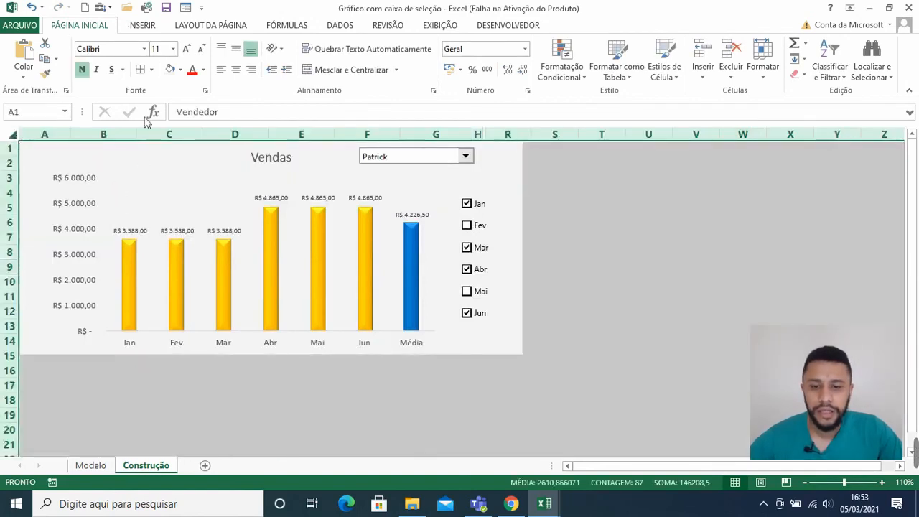
left_click(170, 69)
left_click(659, 237)
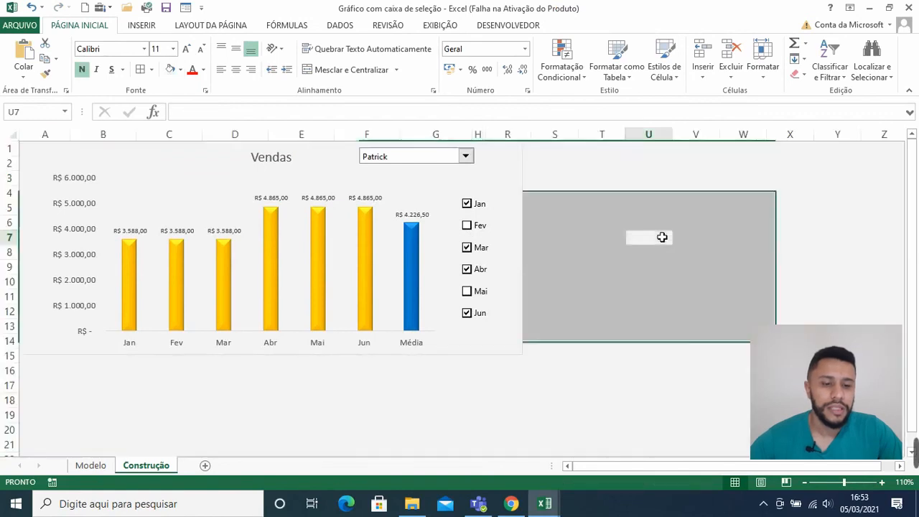
Step: Remove the outline of the Vendas chart area inside the group so it blends into the sheet
left_click(519, 165)
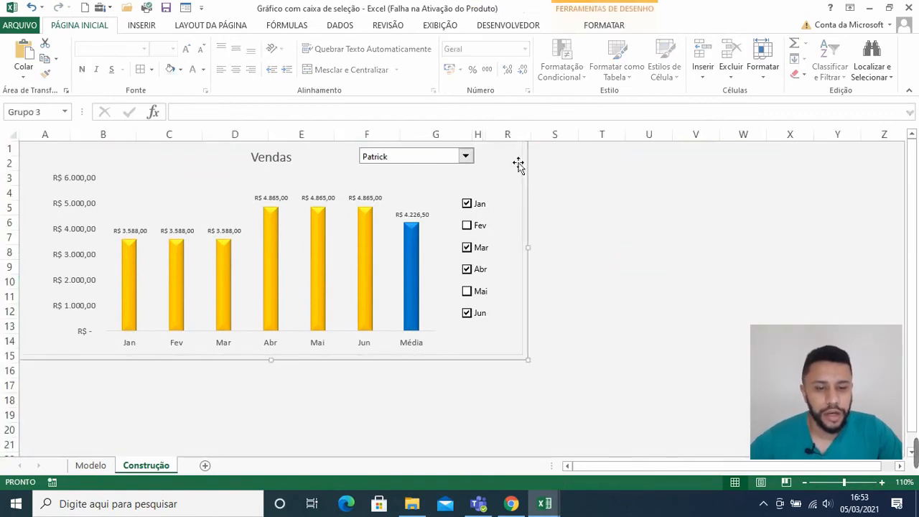
left_click(604, 25)
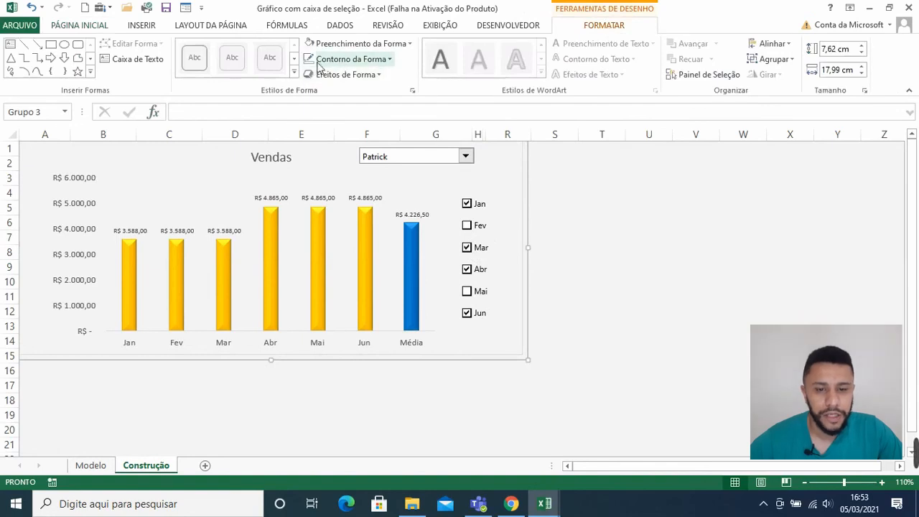
left_click(505, 165)
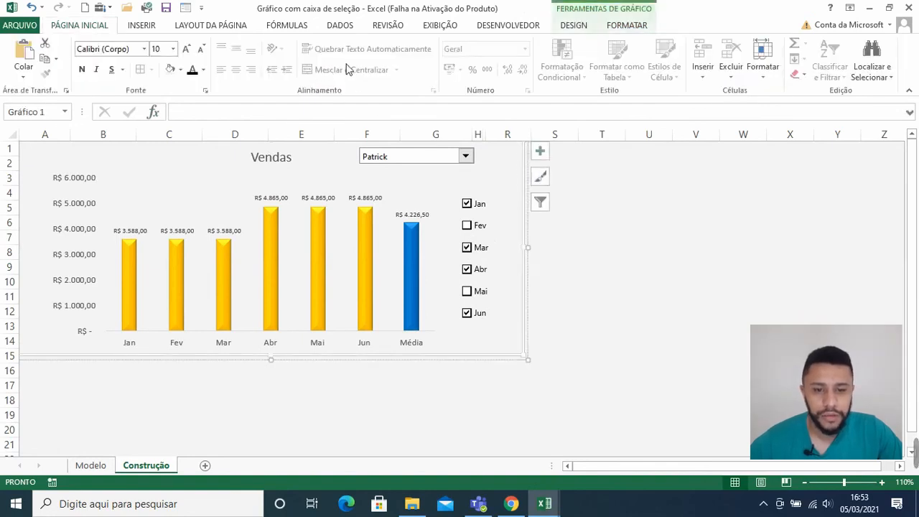
left_click(617, 27)
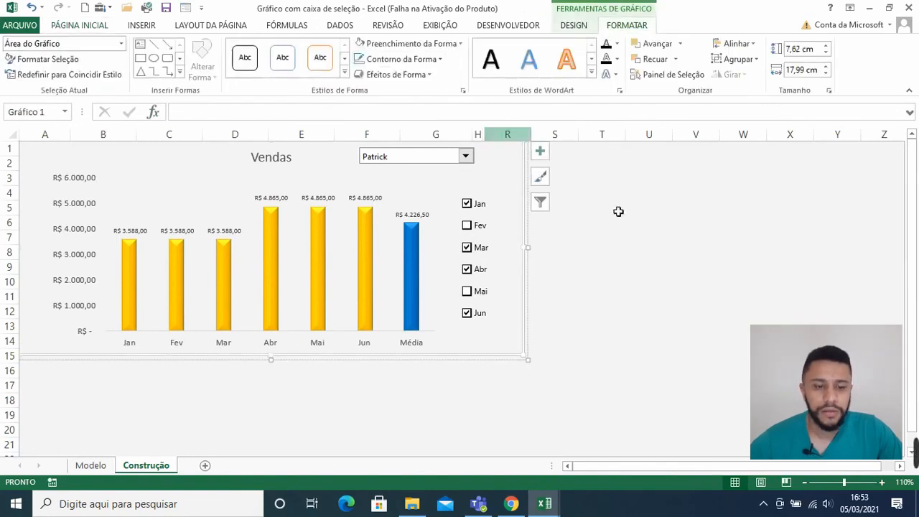
left_click(716, 267)
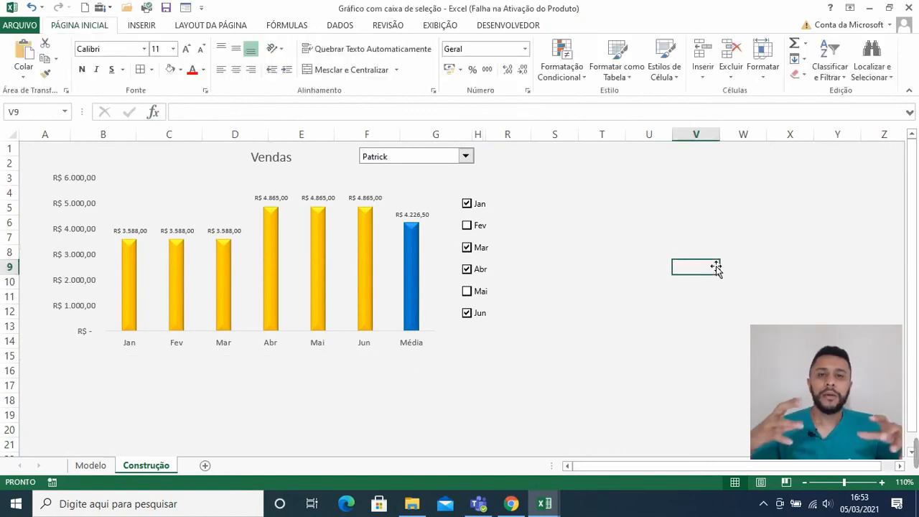